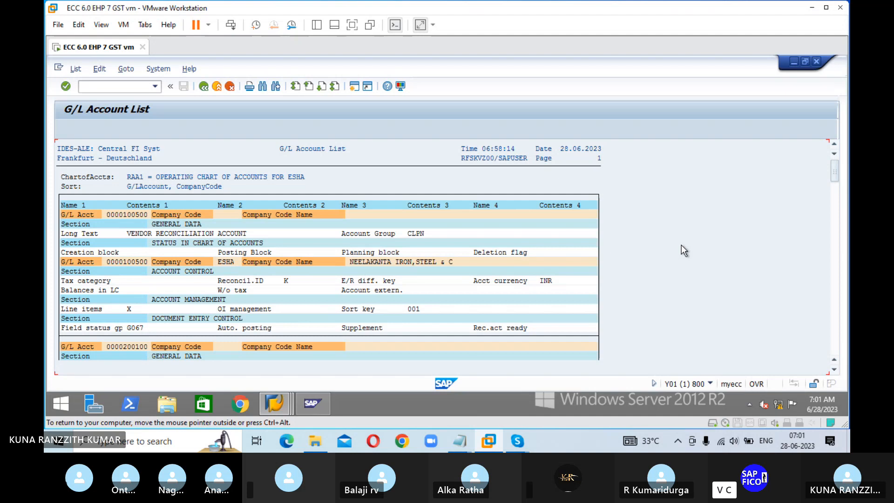
- Switch to the Skype call, download the shared DOWNPAYMENTS configuration steps document from the chat, open it in Word and dismiss the activation wizard
click(516, 443)
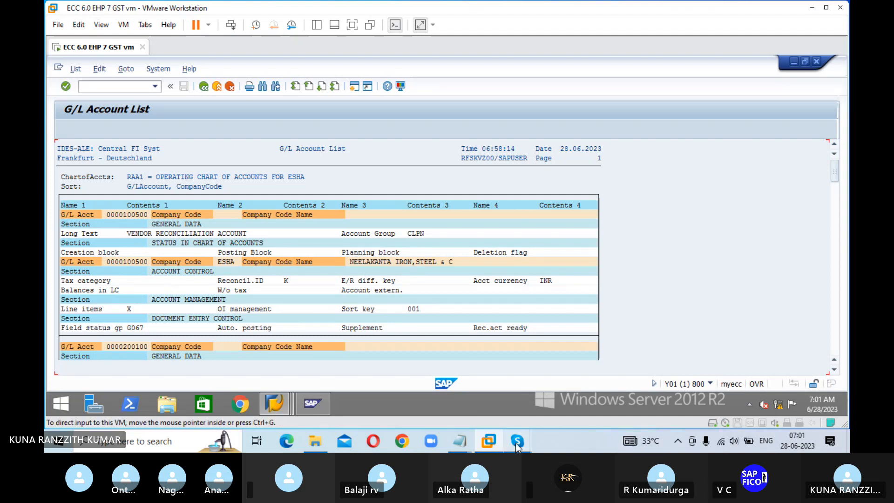
click(509, 395)
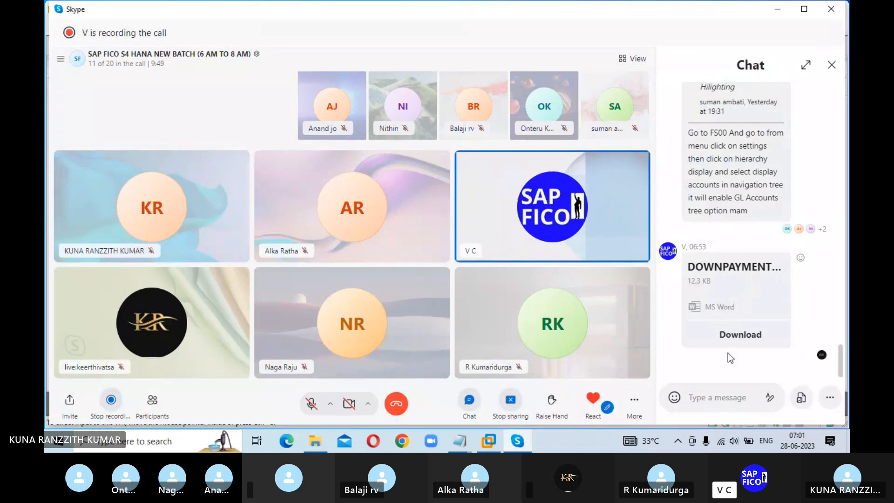
click(737, 338)
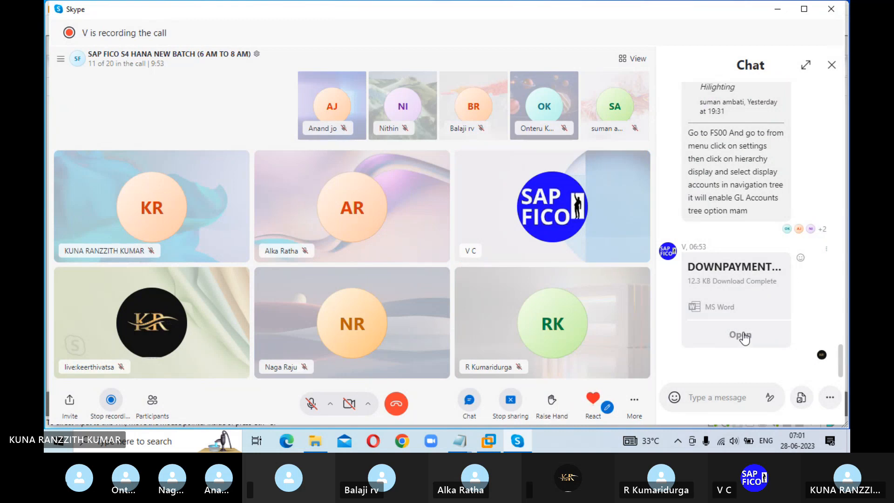
click(744, 336)
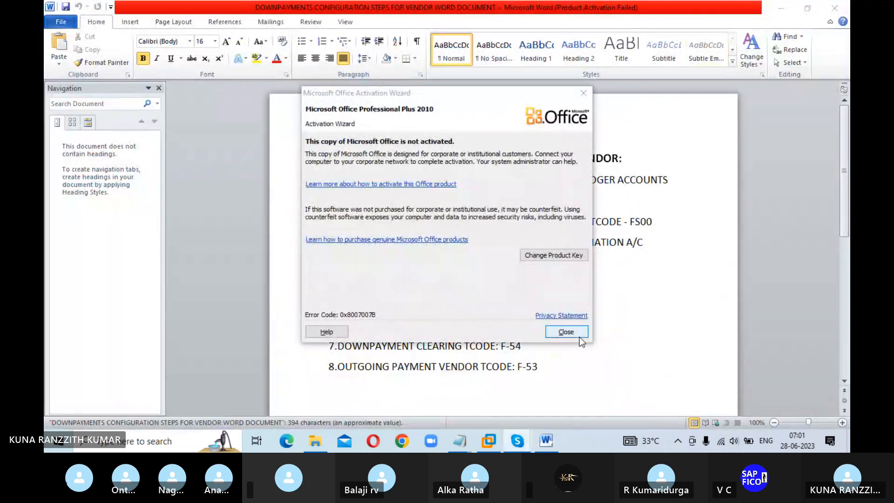
click(579, 333)
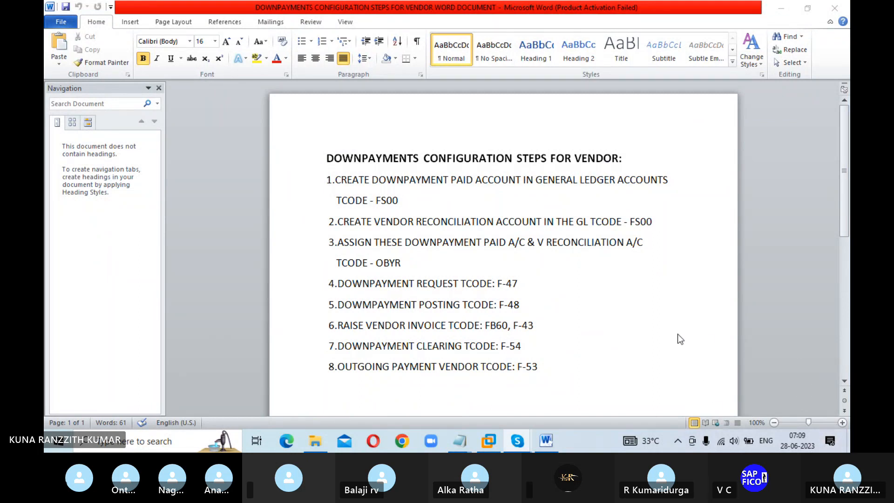
- Switch back to SAP in the virtual machine and leave the G/L Account List for the Easy Access screen using /N
click(490, 440)
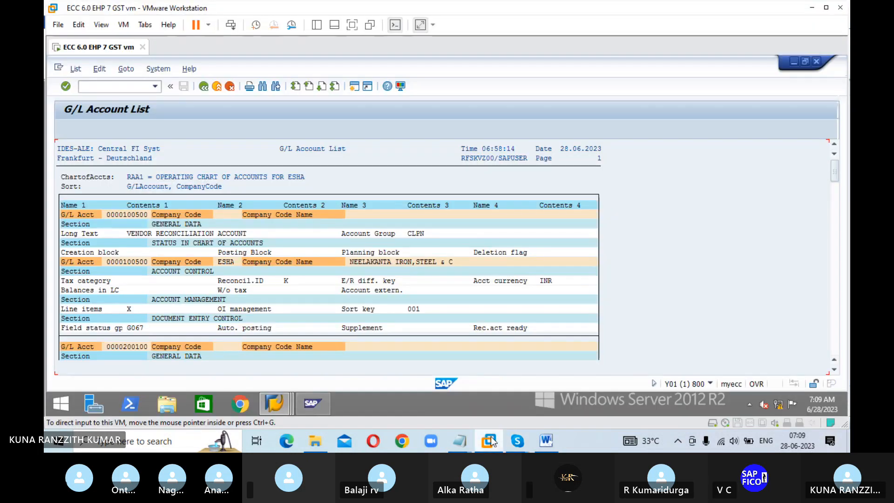
click(135, 83)
text(/N)
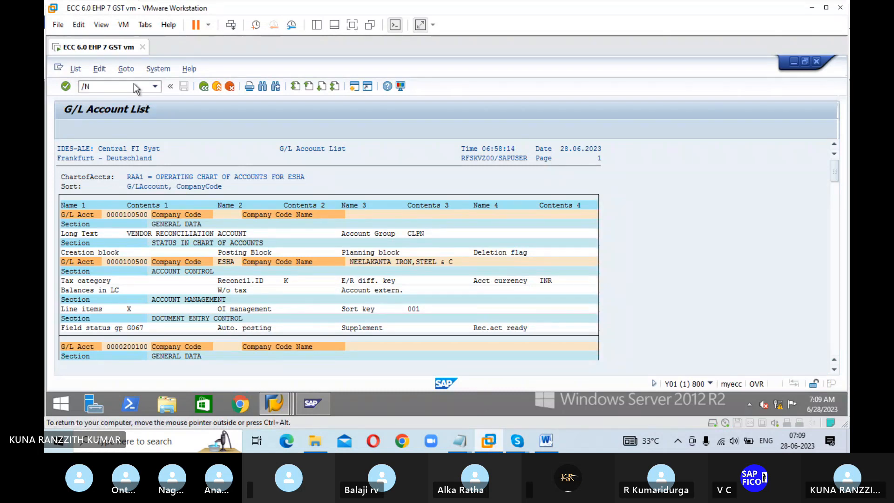
key(Return)
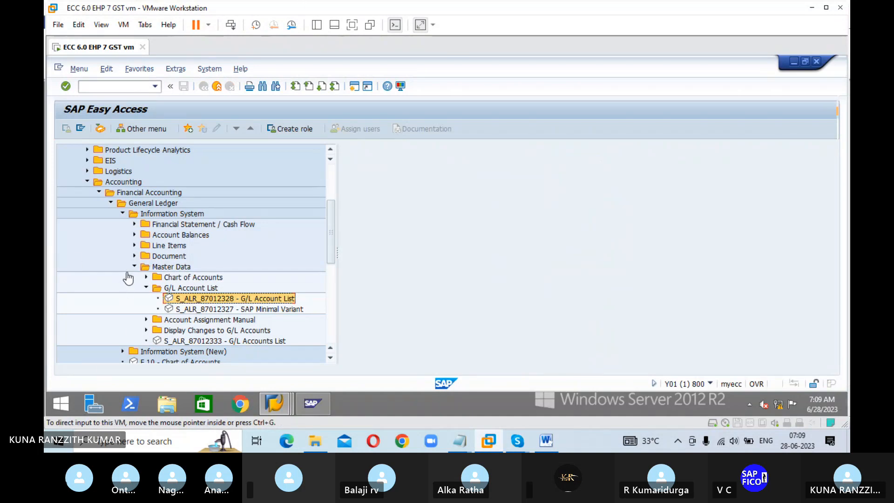
- Collapse the expanded SAP Menu folders from G/L Account List up to Information Systems
click(145, 288)
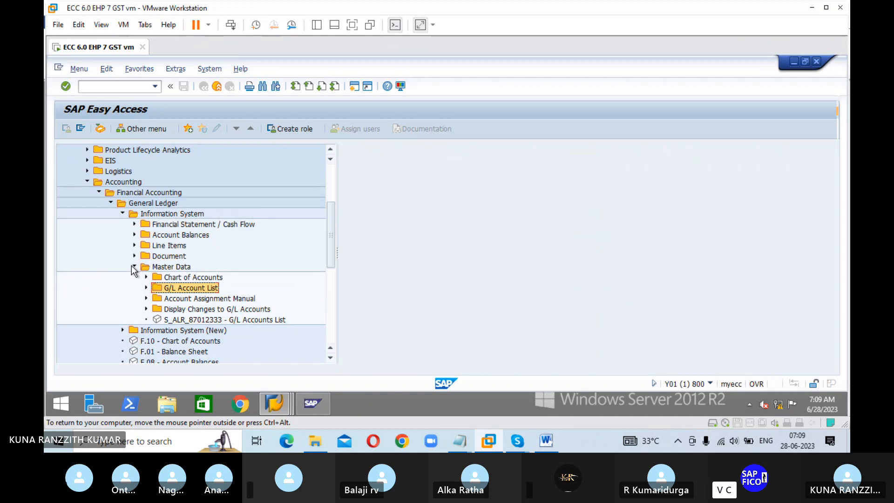
click(134, 267)
click(122, 214)
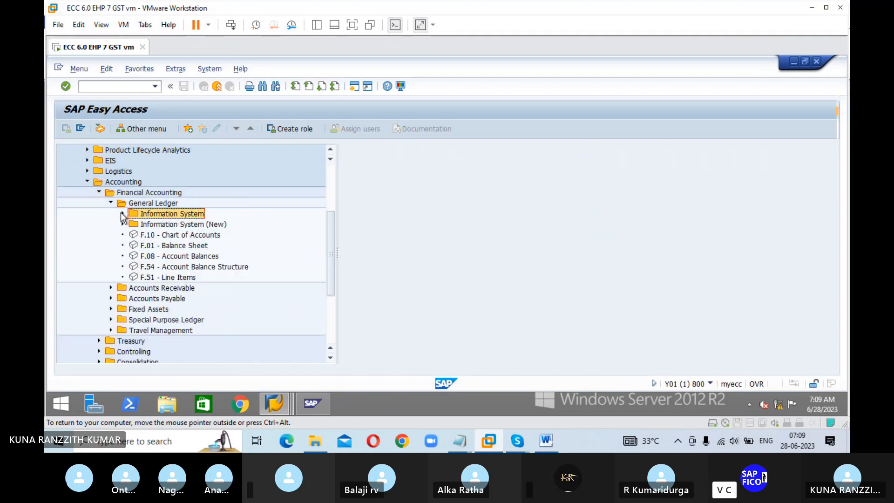
click(112, 204)
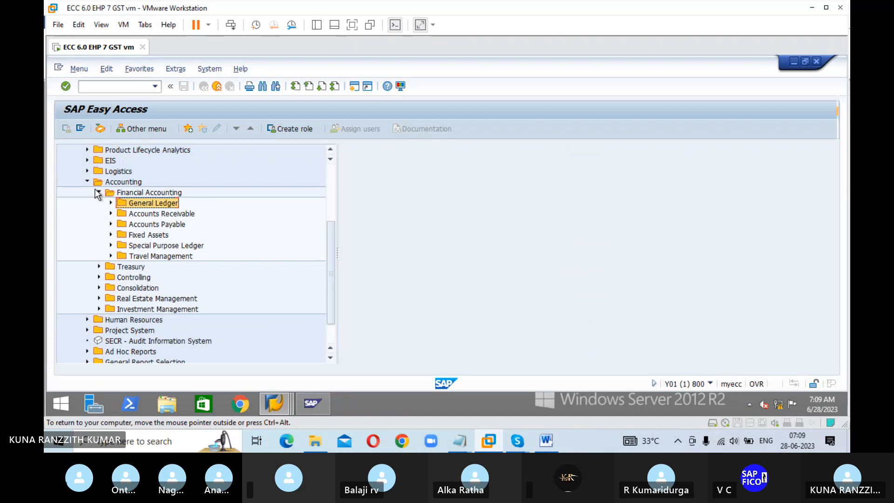
click(99, 192)
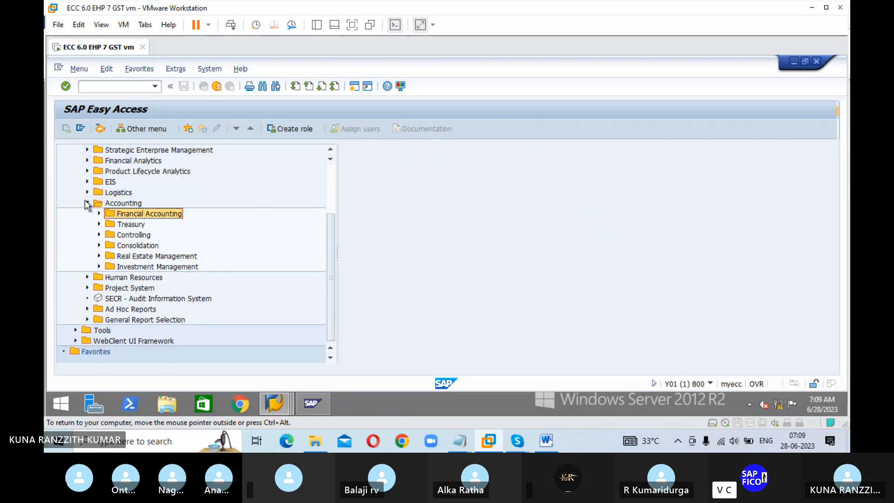
click(88, 204)
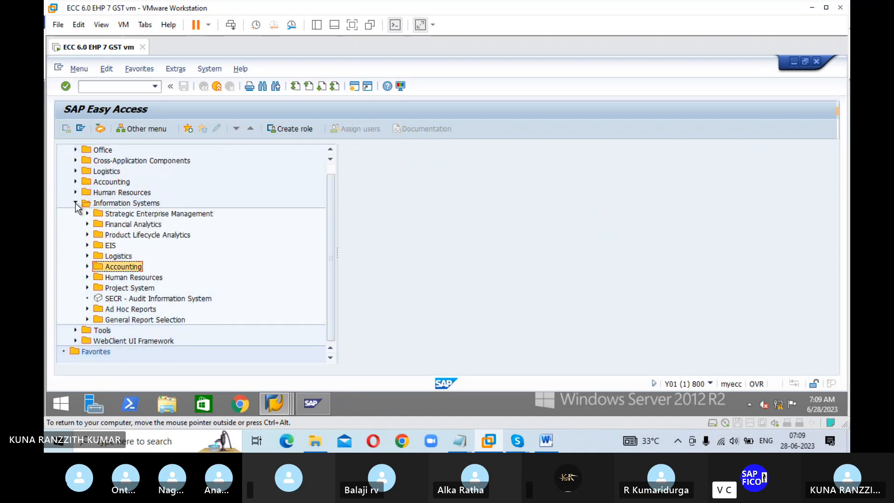
click(78, 203)
- Start transaction FS00 to edit G/L accounts centrally
click(123, 86)
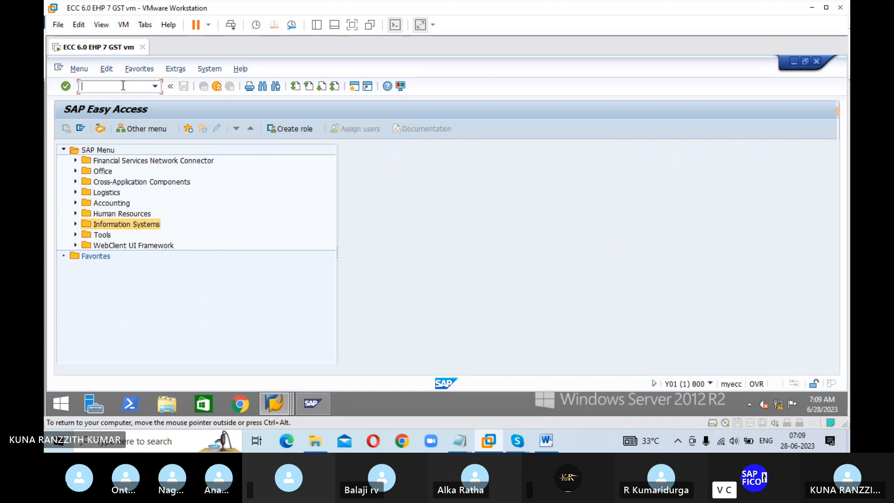
text(FS00)
key(Return)
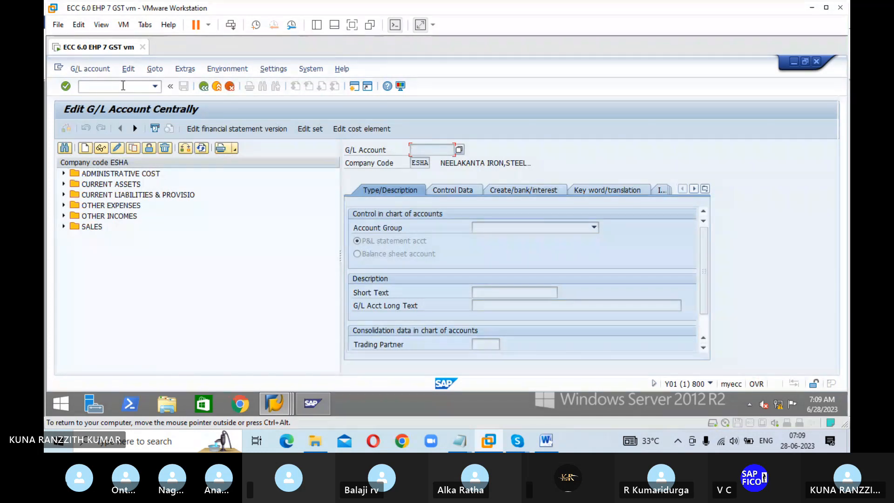
- Examine which account numbers already exist under CURRENT ASSETS for company code ESHA
click(85, 149)
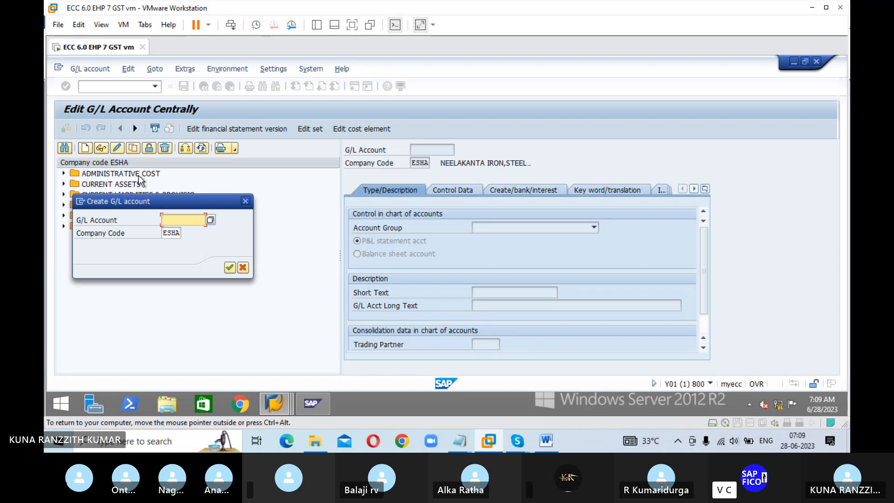
click(241, 204)
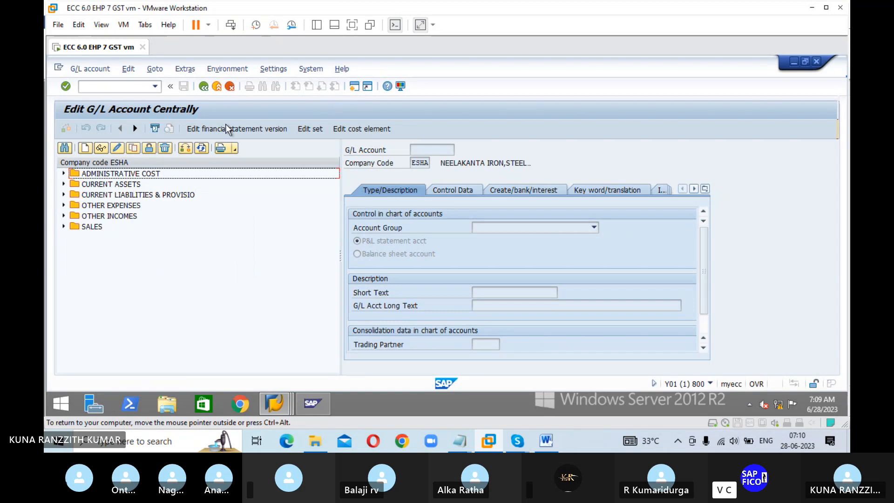
click(64, 184)
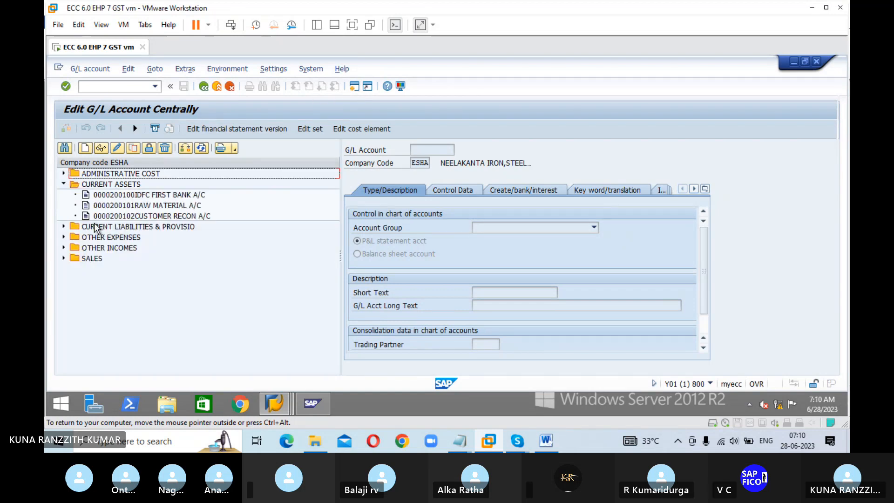
click(64, 184)
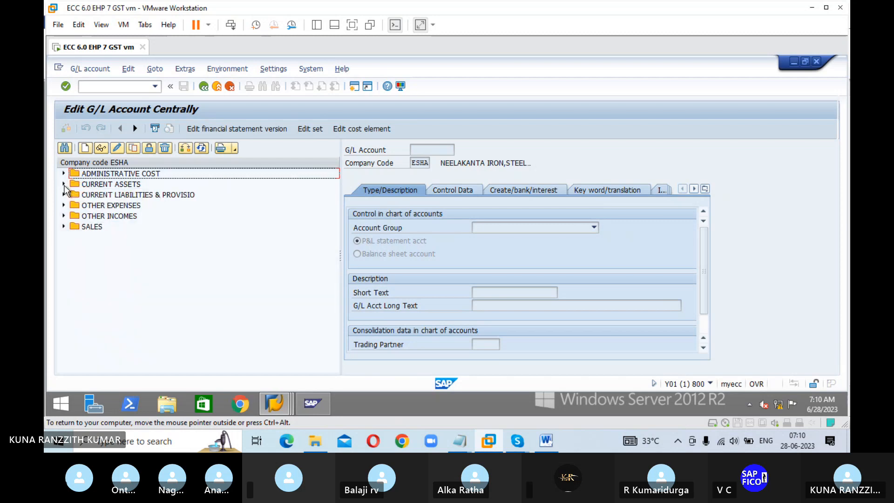
- Start creating G/L account 200103 in company code ESHA
click(86, 148)
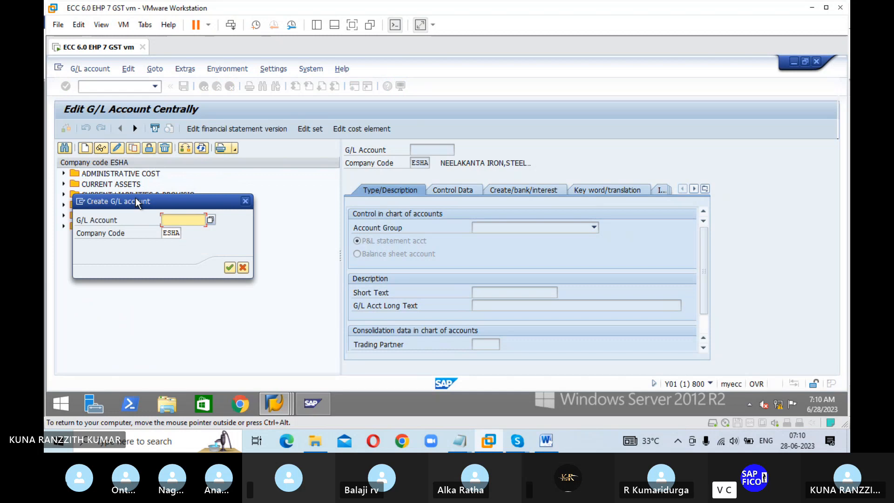
text(200103)
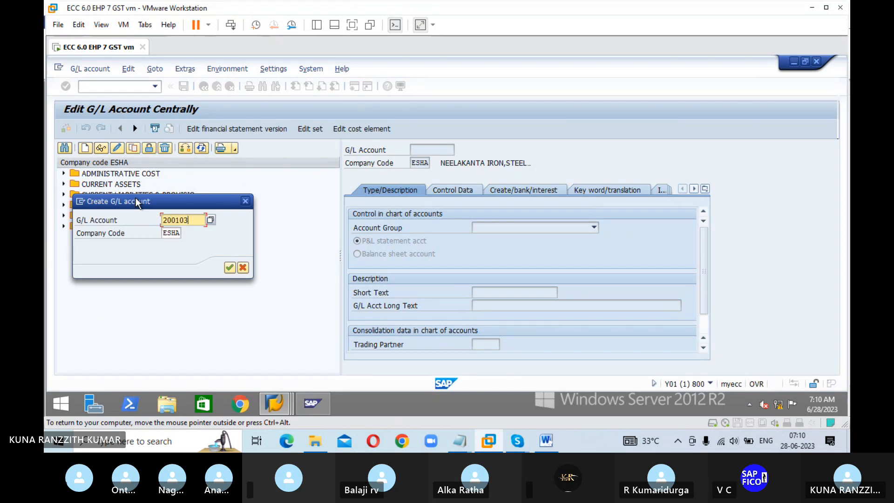
click(230, 267)
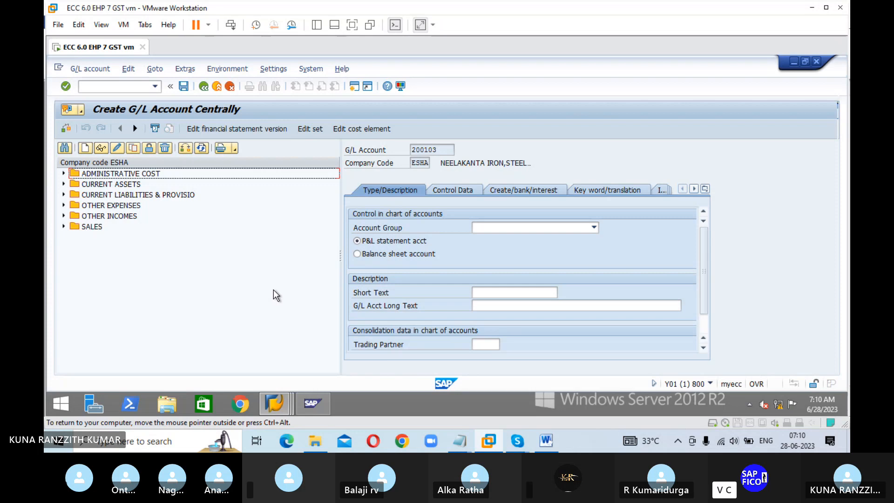
- Assign the new account to the CURRENT ASSETS account group and mark it as a balance sheet account
click(594, 227)
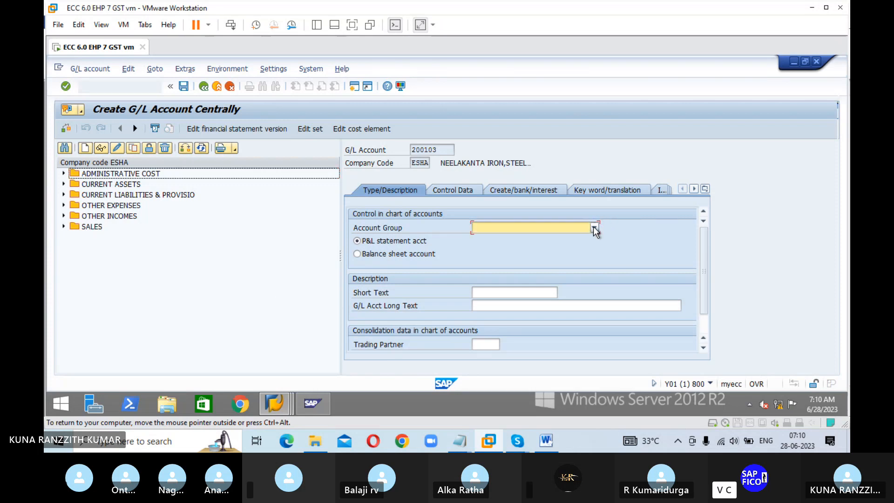
click(594, 228)
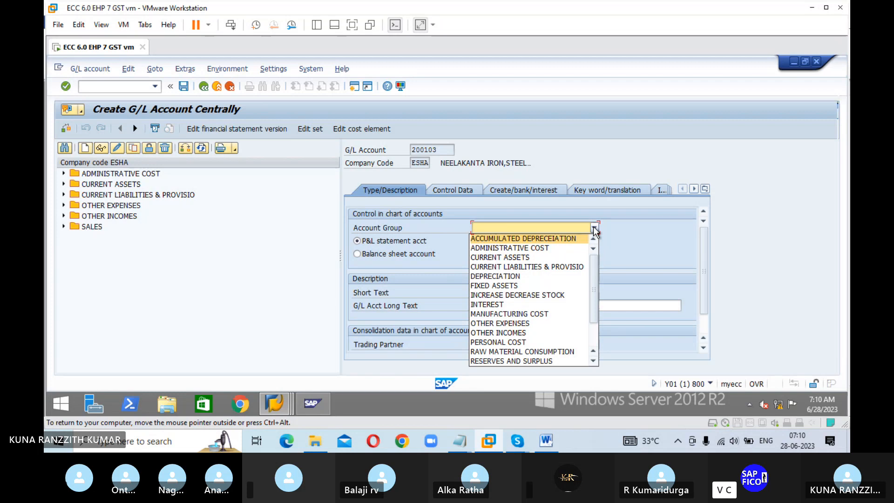
click(534, 257)
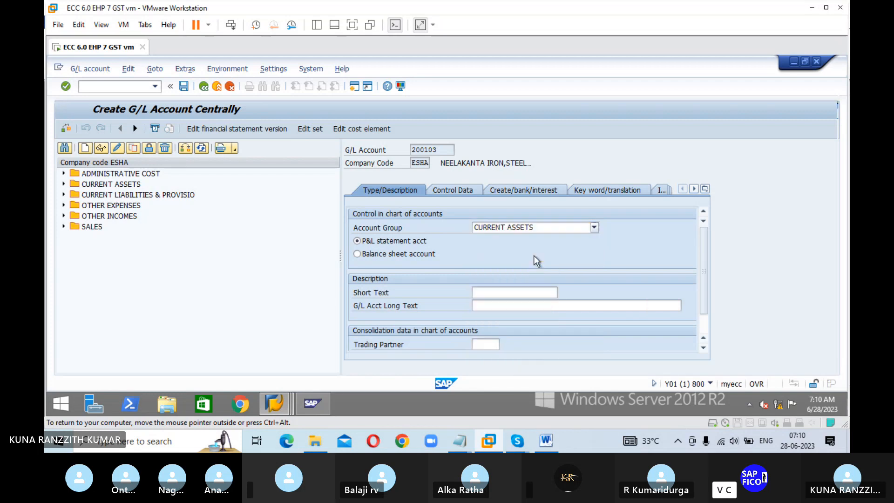
click(401, 254)
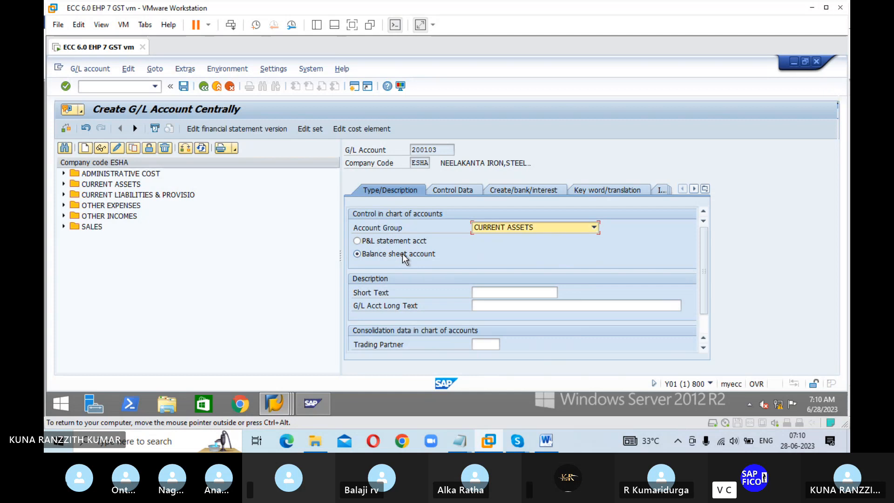
- Describe the account with short text DOWNPAYMENT PAID A and long text DOWN PAYMENT PAID A/C
click(529, 293)
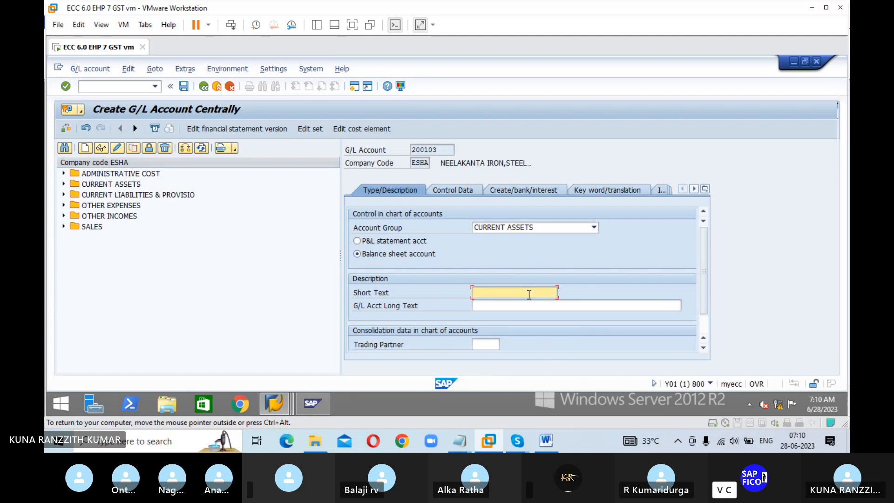
text(DOWNPAYMENT P)
text(AID A)
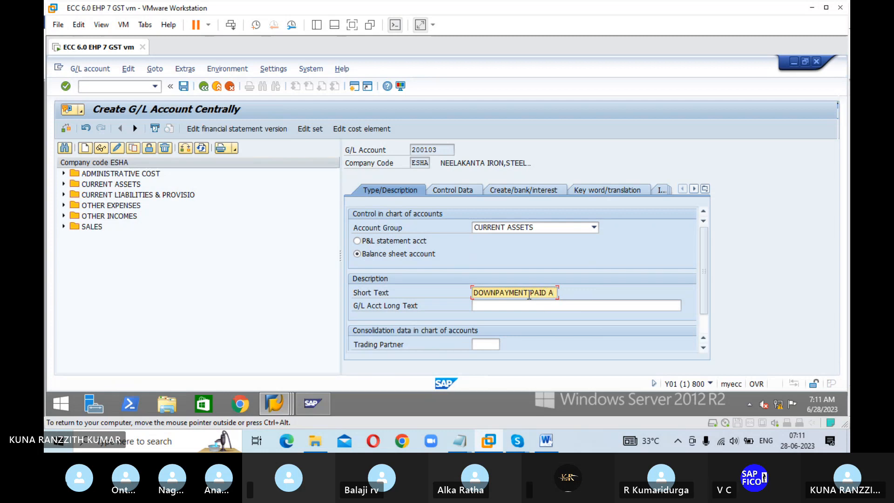
click(496, 304)
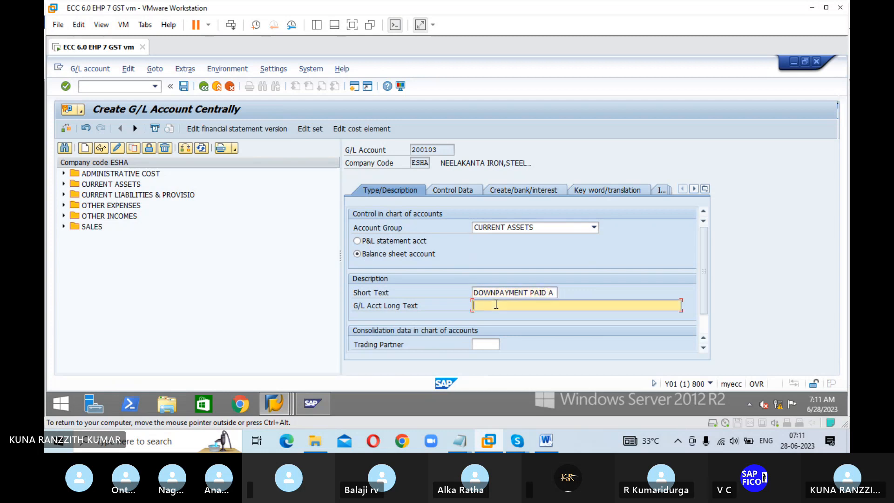
text(DOWNP)
text(AY)
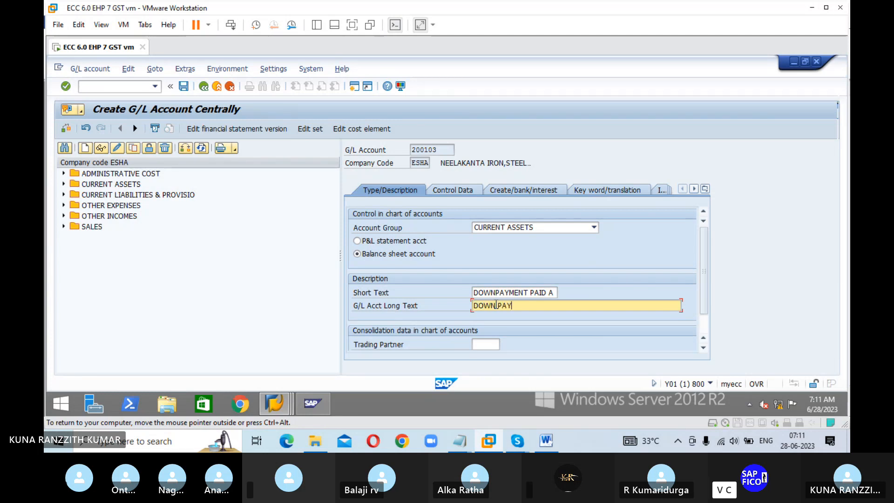
text(MENT PAID A/C)
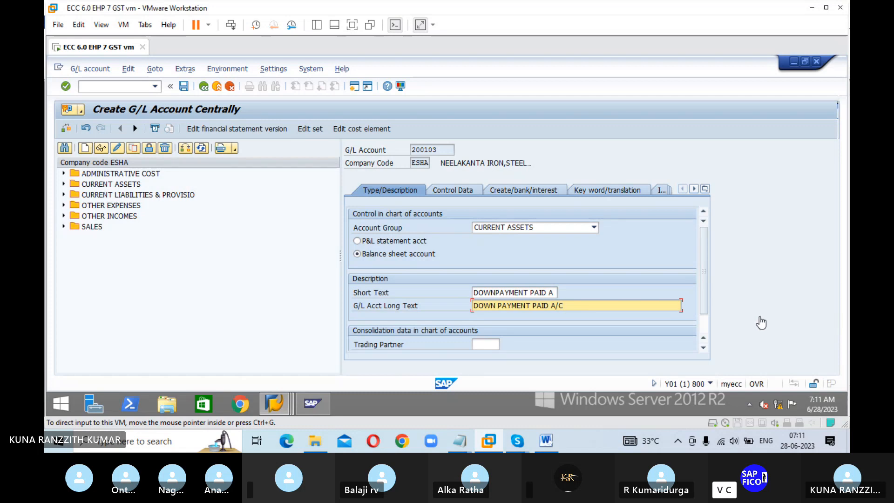
- In the account's control data, enable line item display and set the sort key to 001 (Posting date)
click(445, 188)
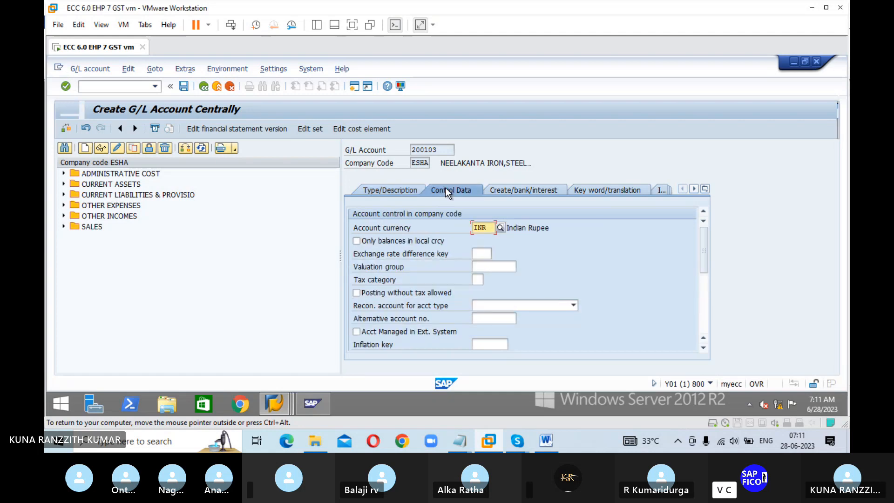
scroll(471, 290, down, 3)
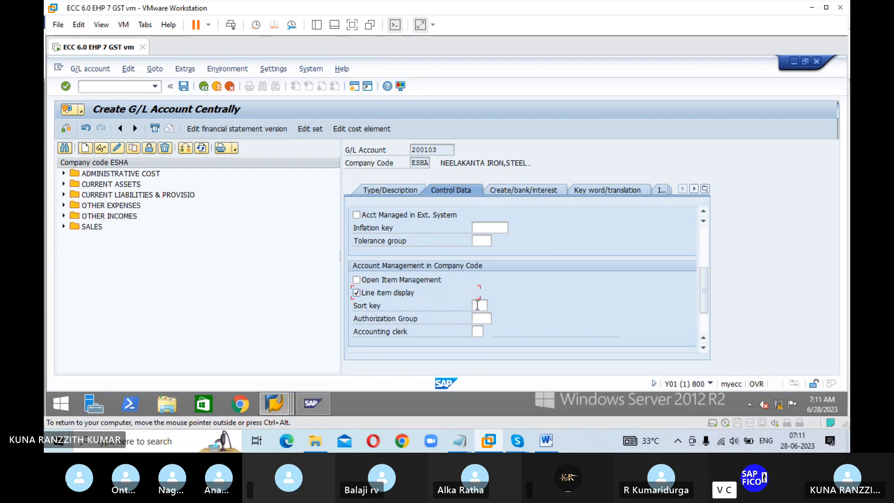
click(477, 306)
text(001)
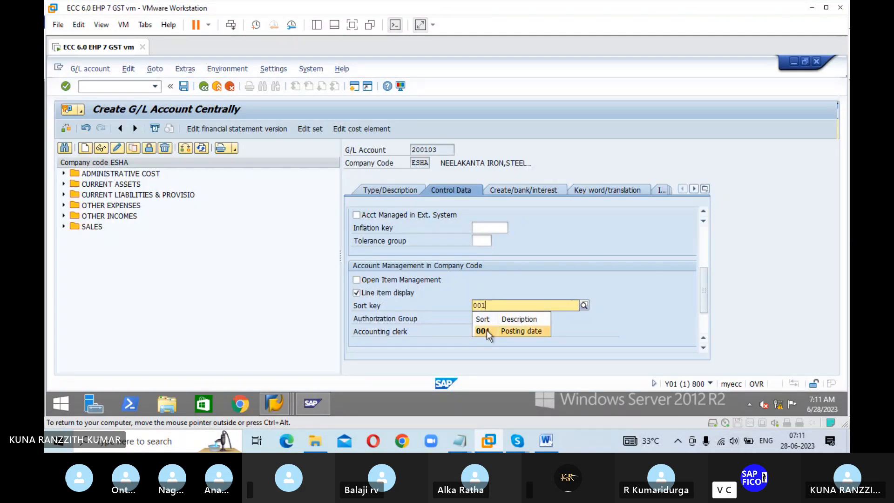
click(487, 330)
scroll(538, 285, up, 5)
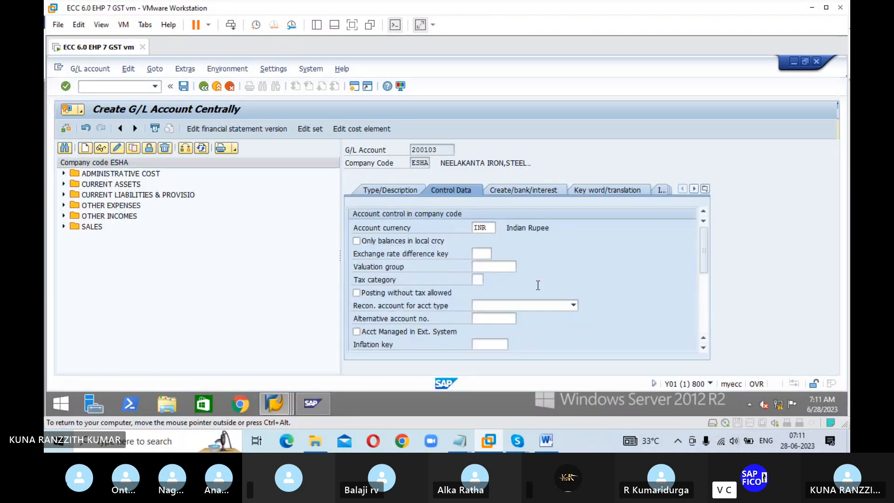
- Make the account a reconciliation account for Vendors, assign field status group G067 (Reconciliation accounts), and save it
click(571, 306)
click(542, 334)
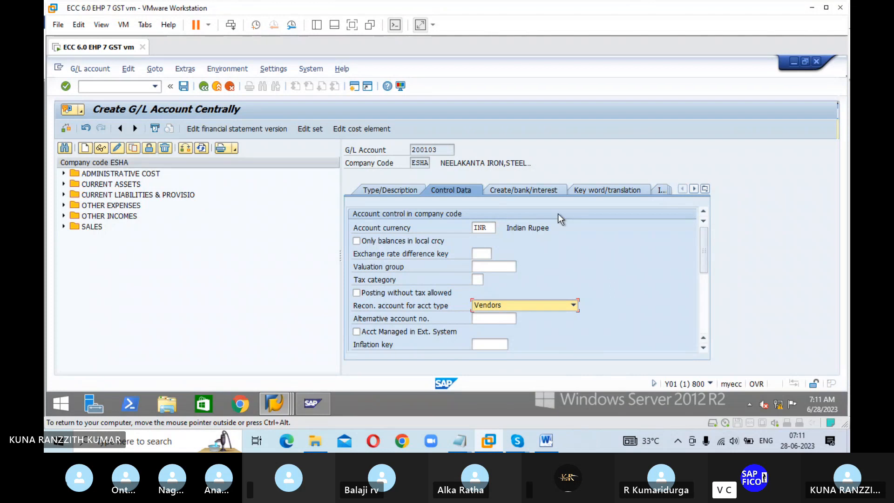
click(543, 192)
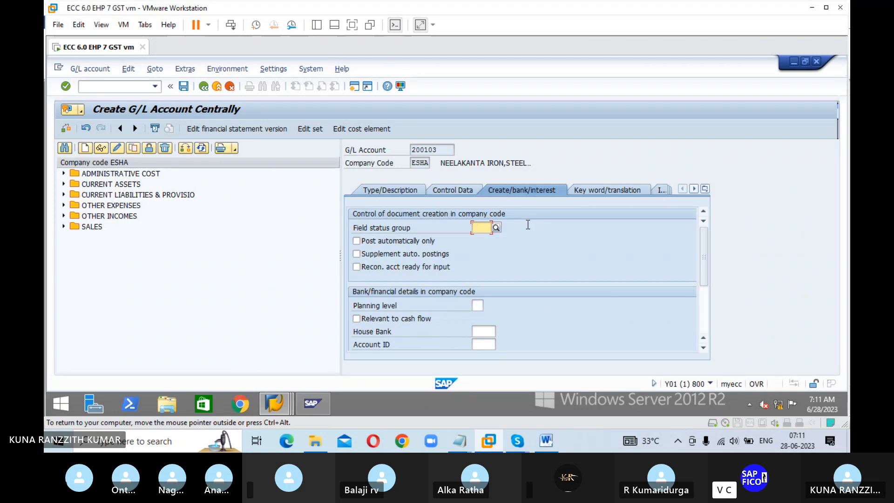
text(G067)
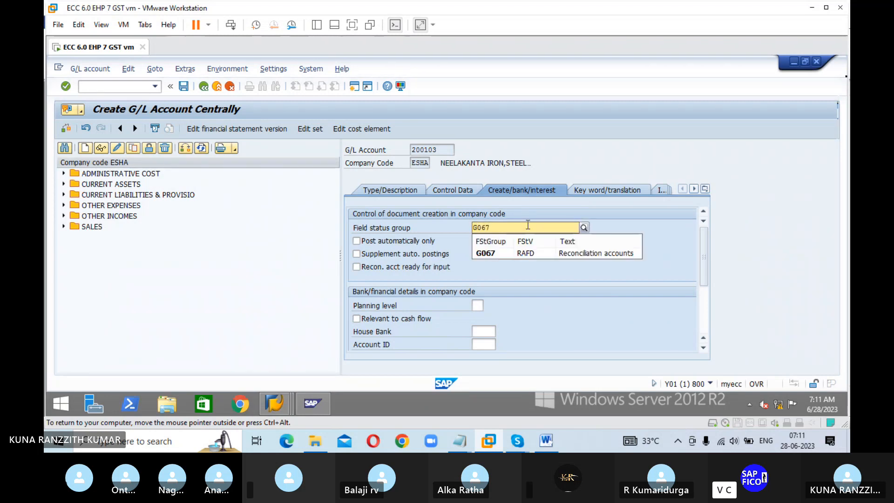
click(490, 253)
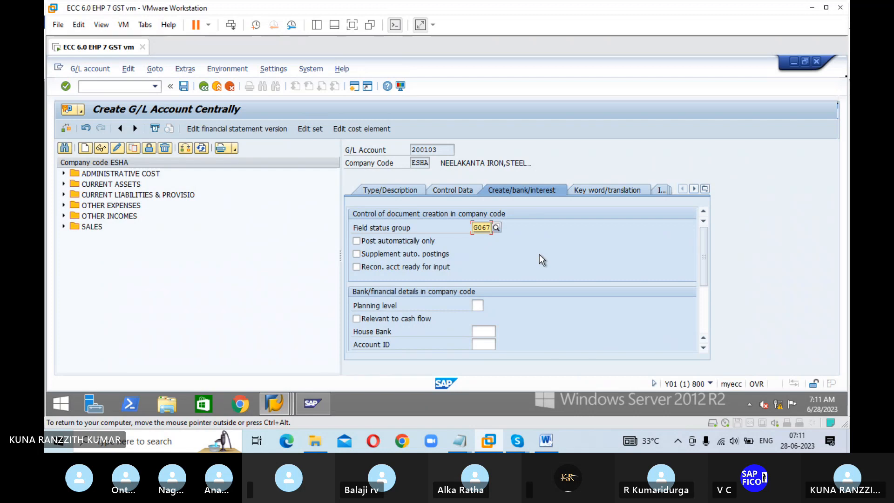
key(Return)
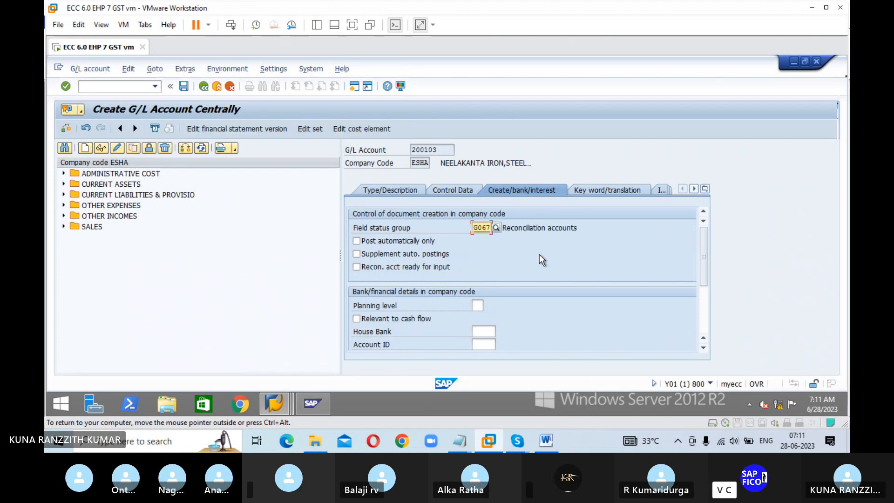
click(183, 87)
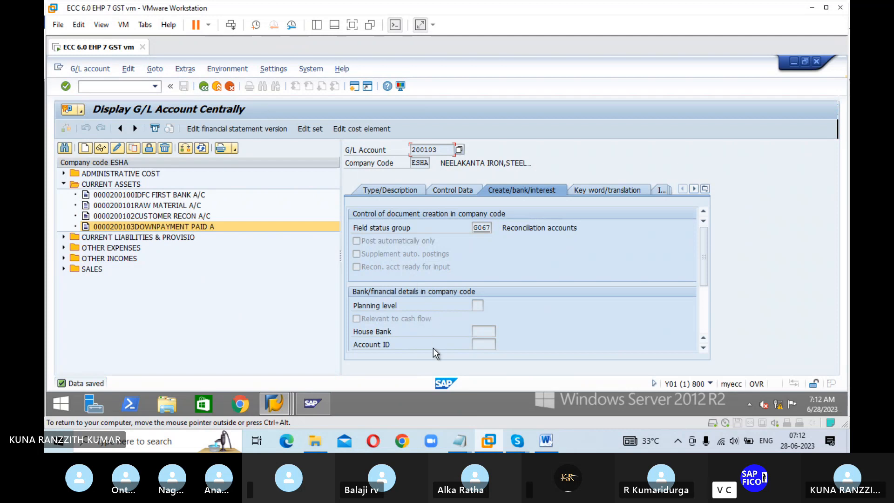
- Review the vendor down payment configuration steps in the Word document and the existing accounts under CURRENT LIABILITIES & PROVISIO in SAP
click(545, 442)
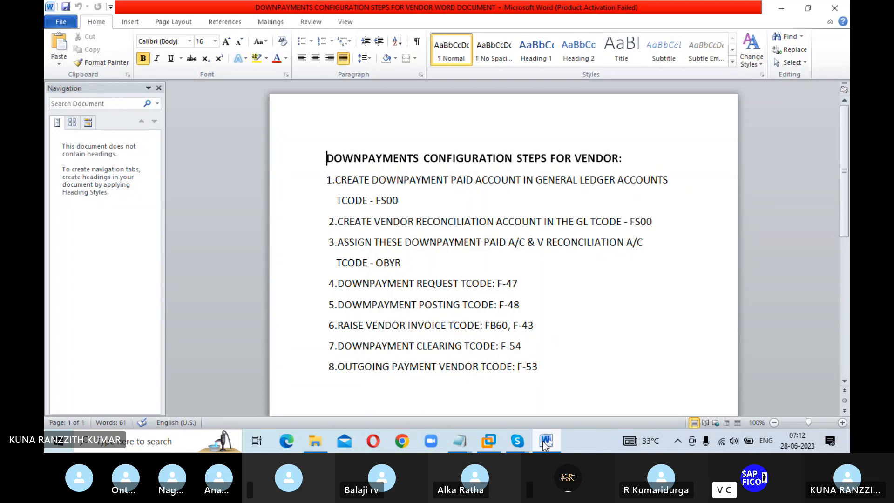
click(488, 440)
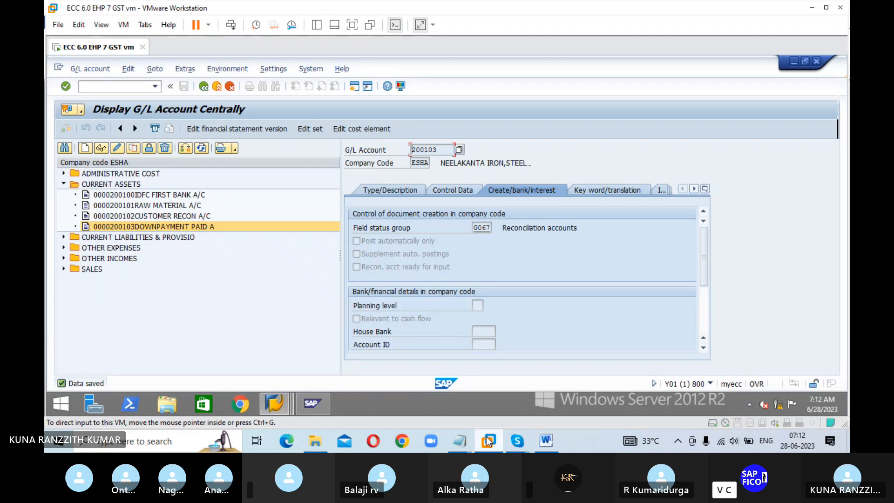
click(64, 237)
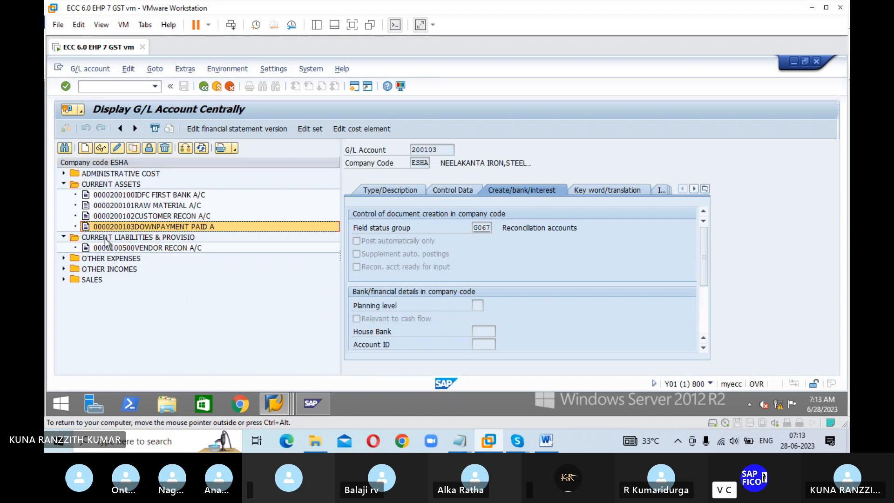
click(64, 237)
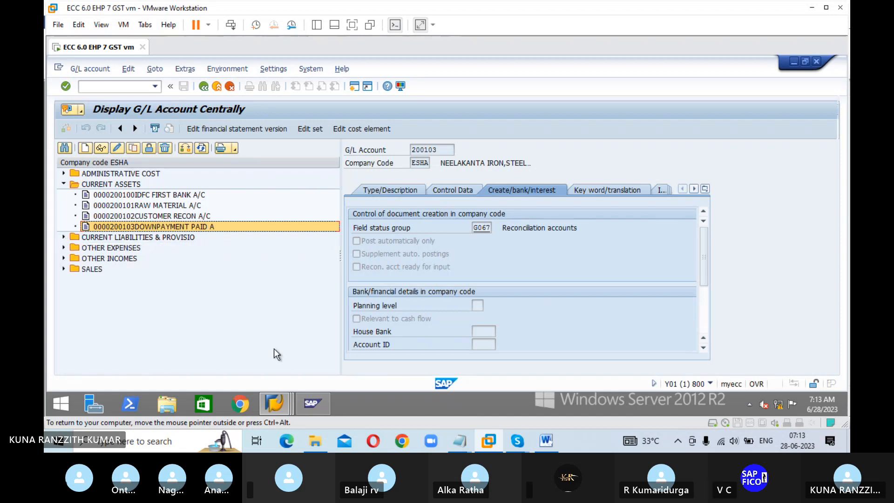
click(546, 446)
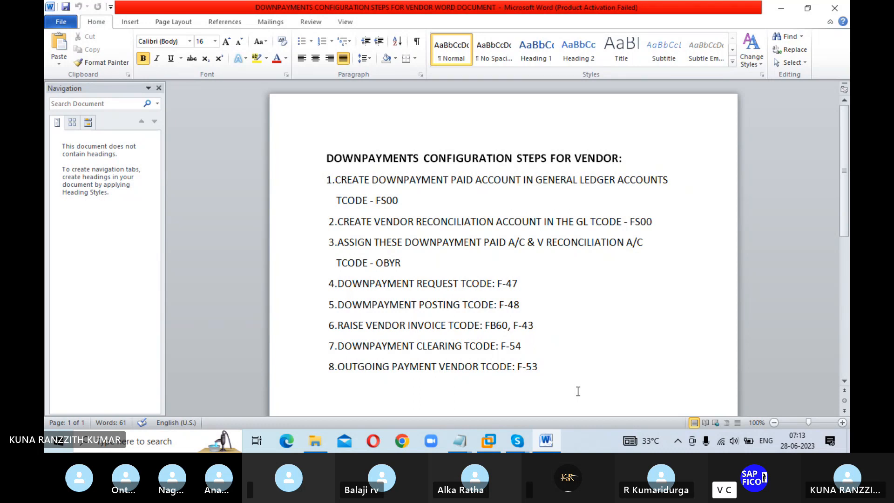
click(484, 444)
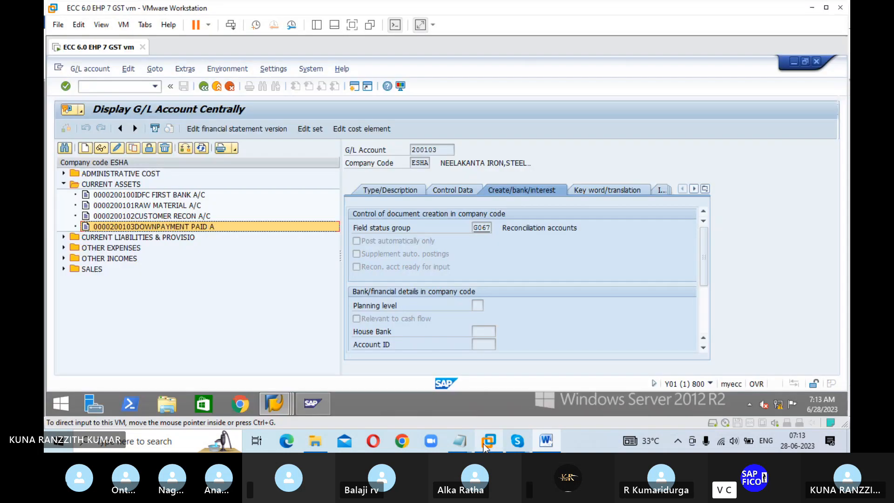
- Go to transaction OBYR and open vendor special G/L indicator A (Down payment on current assets) for chart of accounts RAA1
click(119, 86)
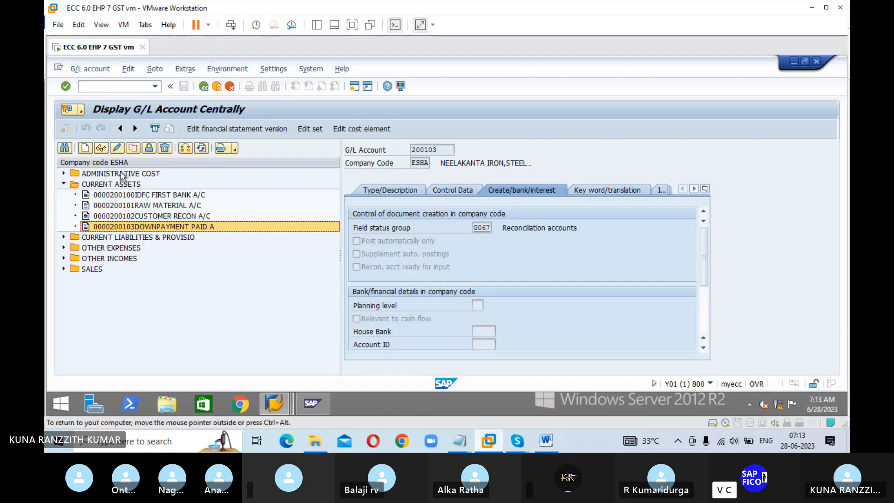
text(/NOBYR)
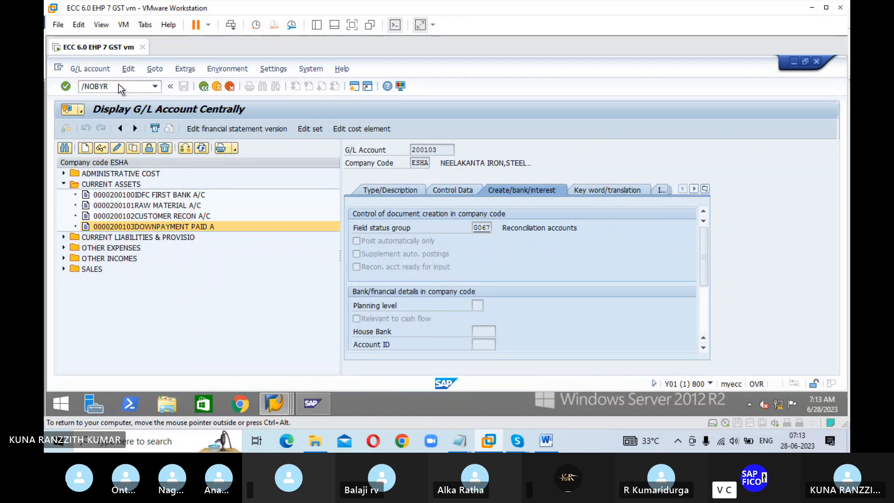
key(Return)
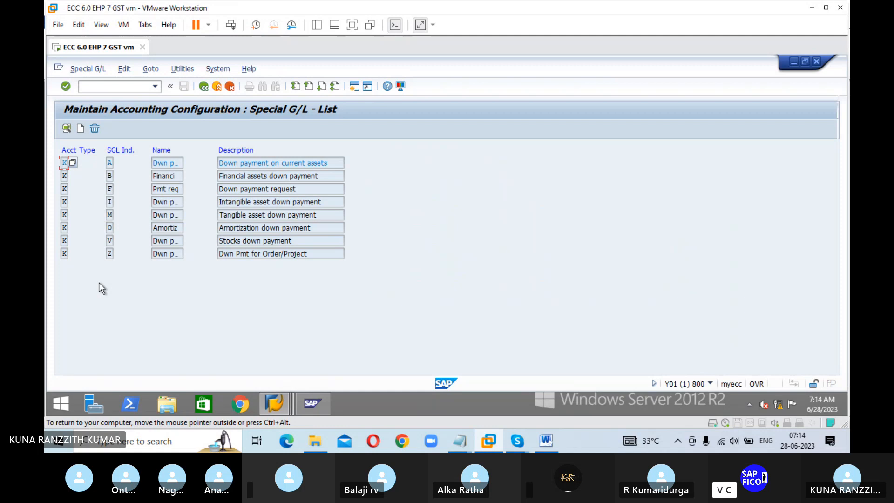
double_click(109, 163)
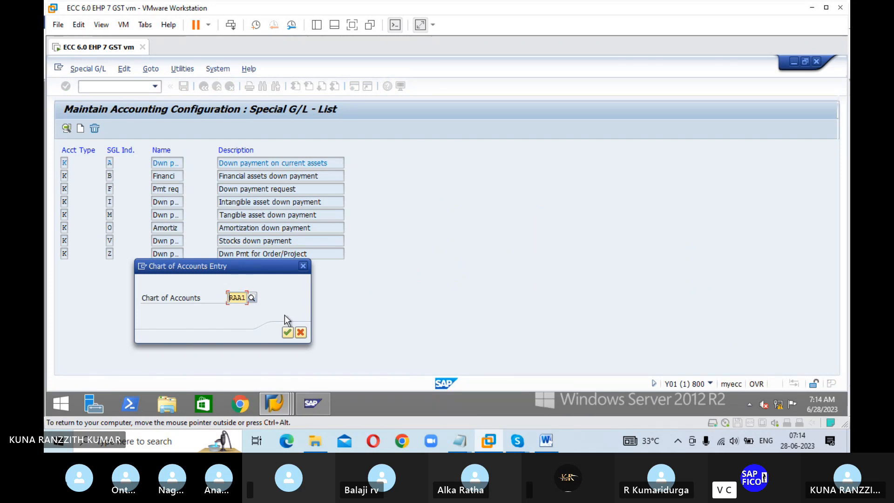
click(286, 336)
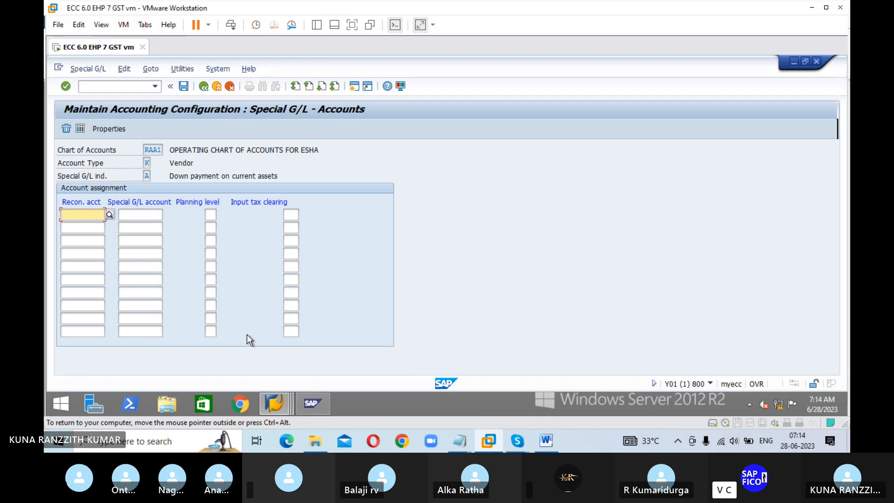
click(109, 214)
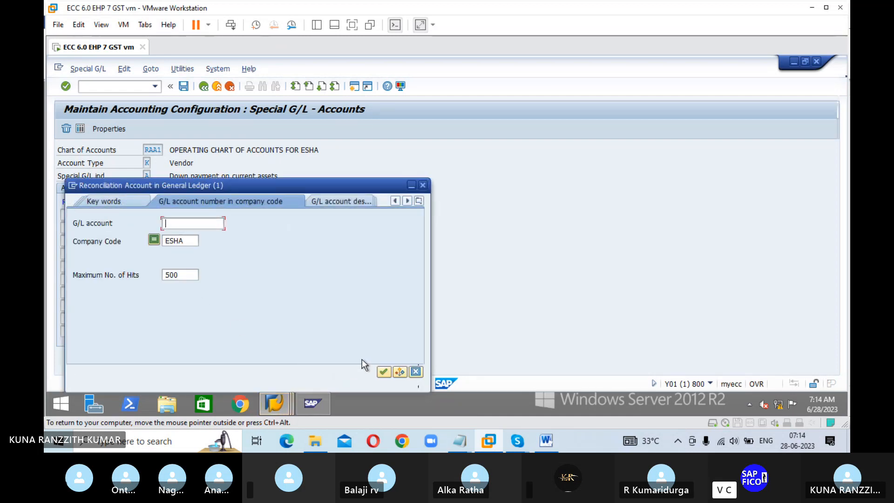
click(382, 371)
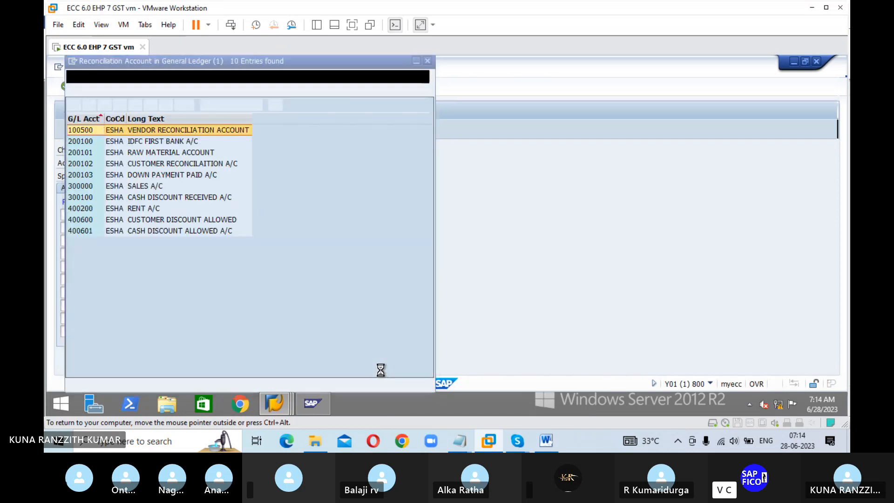
click(90, 164)
click(73, 106)
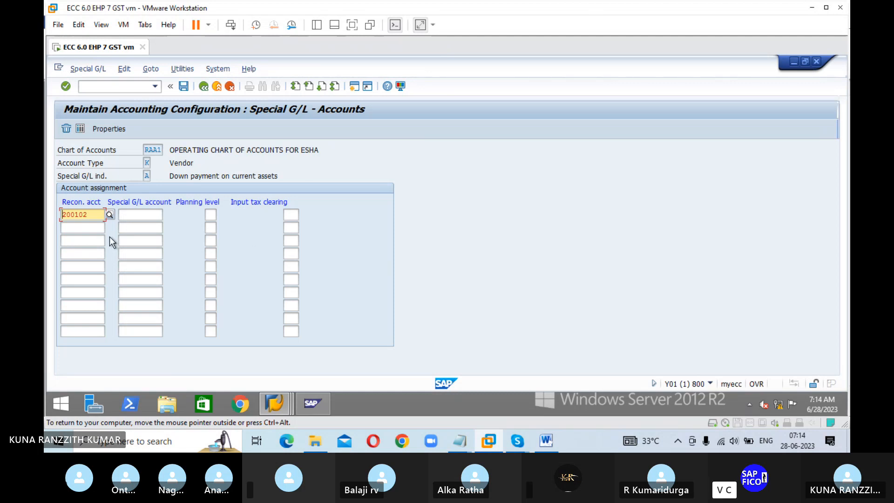
- Choose the vendor reconciliation account 100500 as the reconciliation account in the first assignment row
click(111, 213)
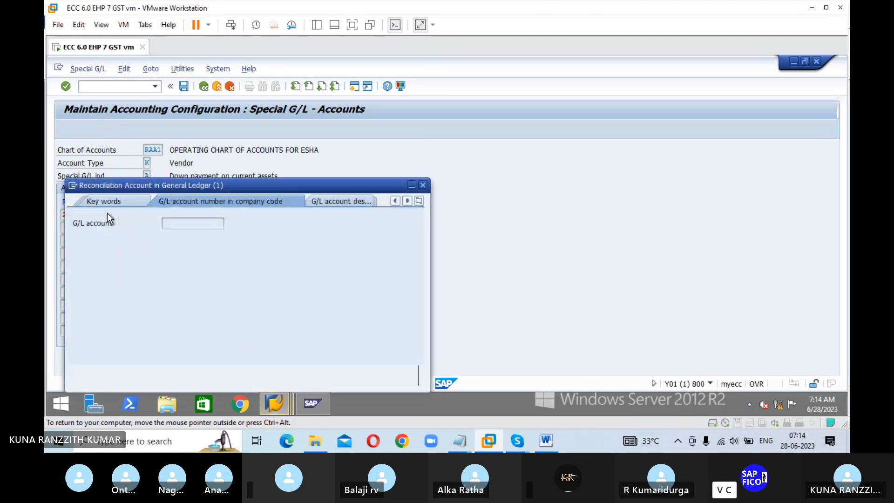
click(383, 372)
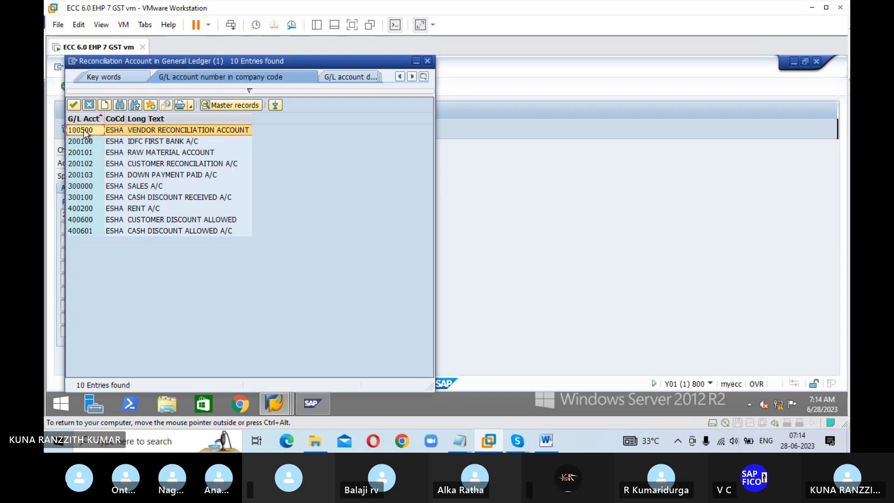
click(76, 105)
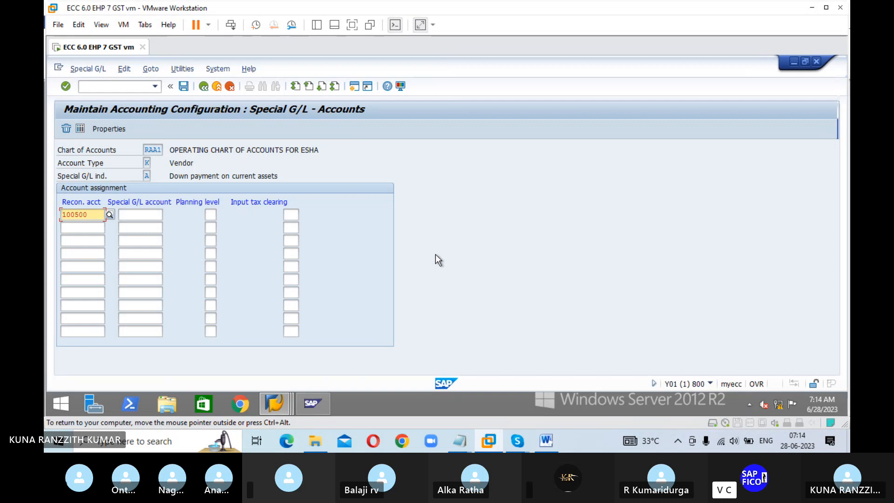
- Assign down payment paid account 200103 as the special G/L account and save the entry under customizing request Y01K900114
click(155, 215)
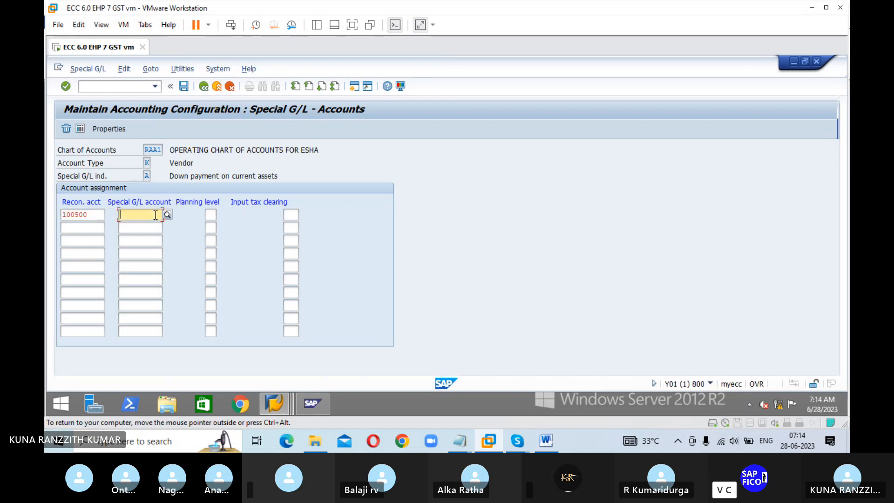
click(167, 215)
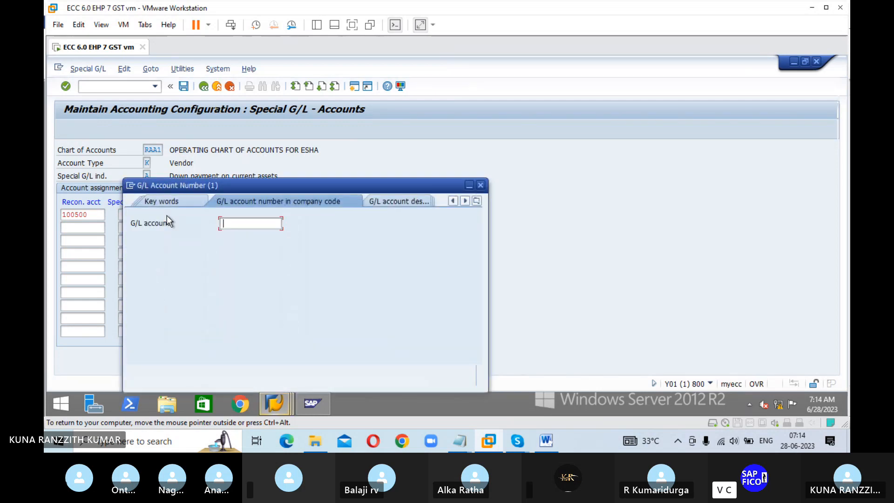
click(442, 372)
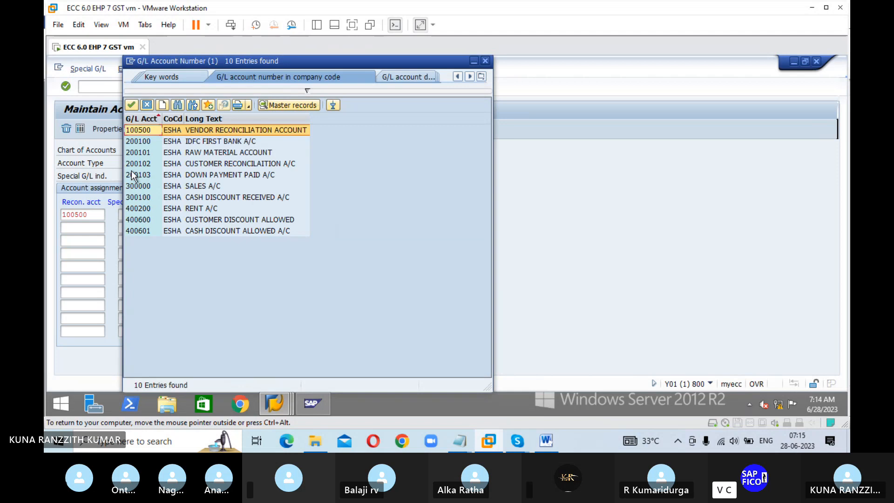
click(133, 175)
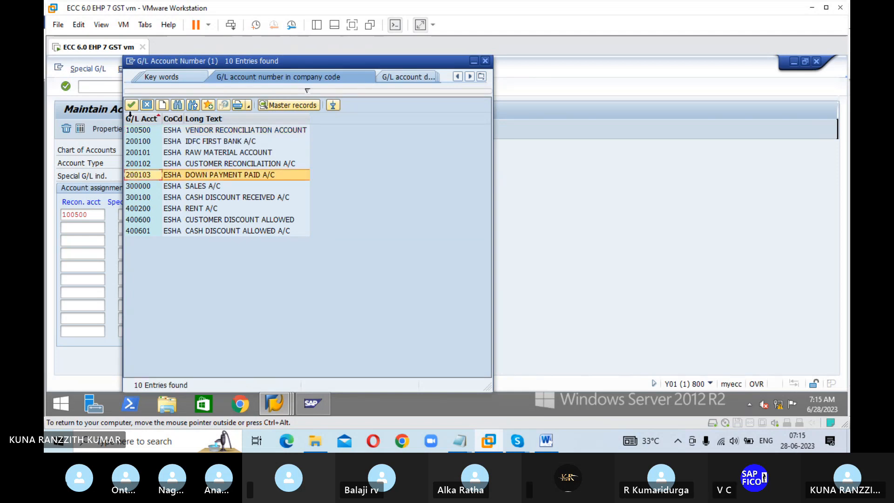
click(130, 105)
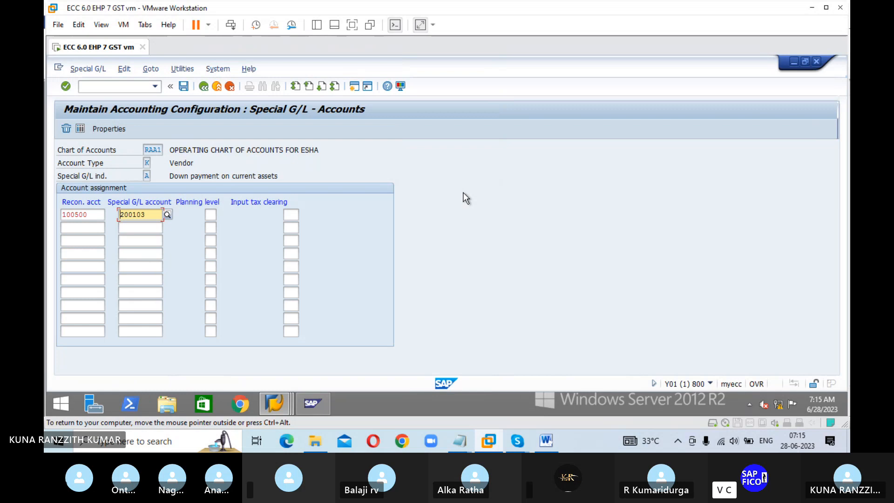
key(Return)
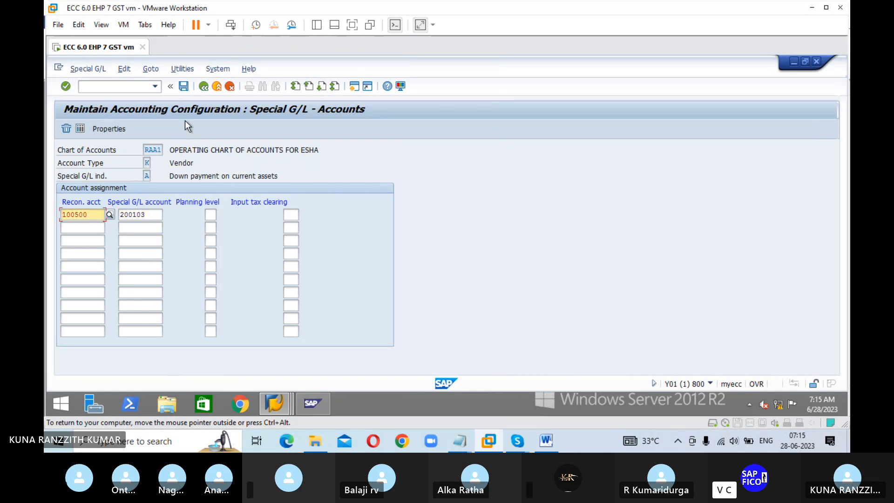
click(183, 86)
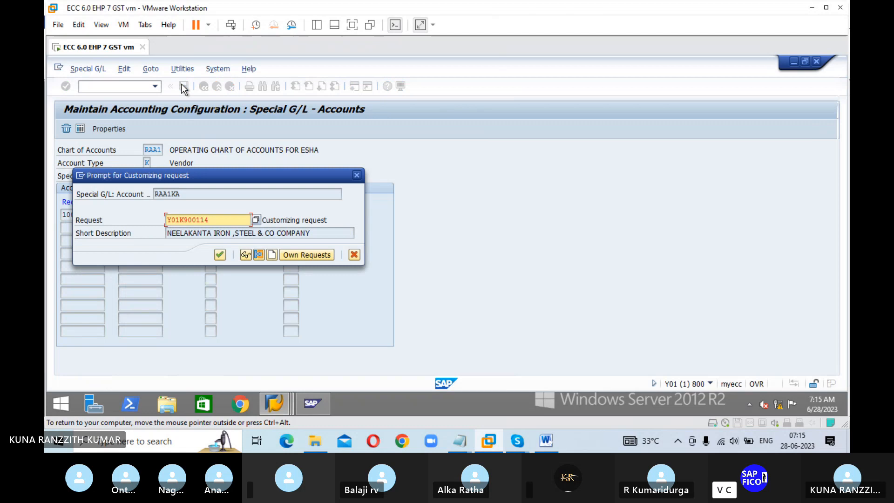
click(219, 255)
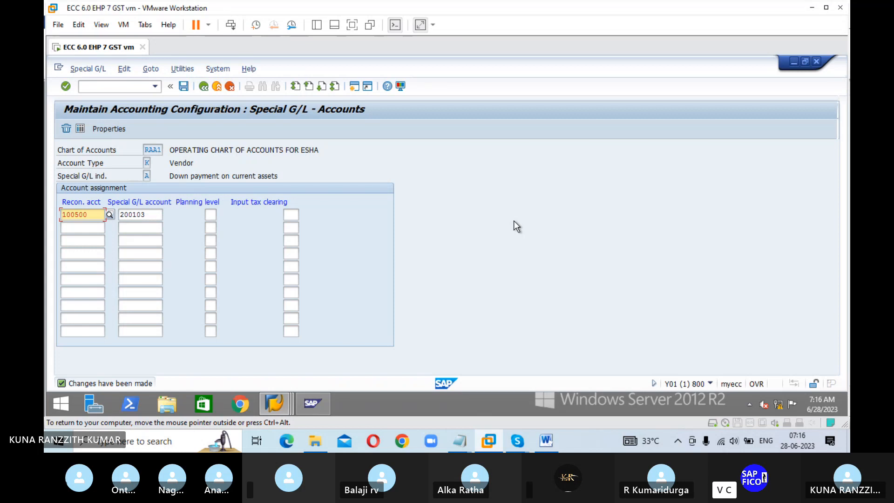
click(203, 86)
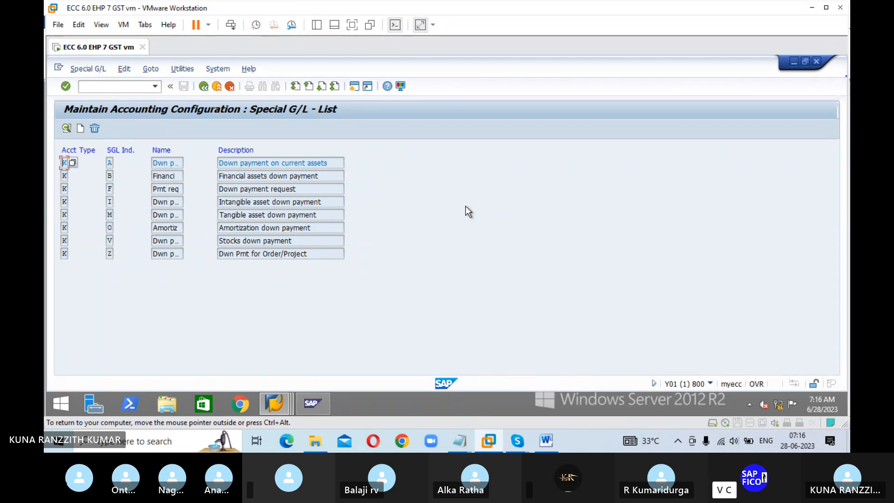
- Open vendor special G/L indicator F (Down payment request) and choose vendor reconciliation account 100500 in the first assignment row
double_click(111, 189)
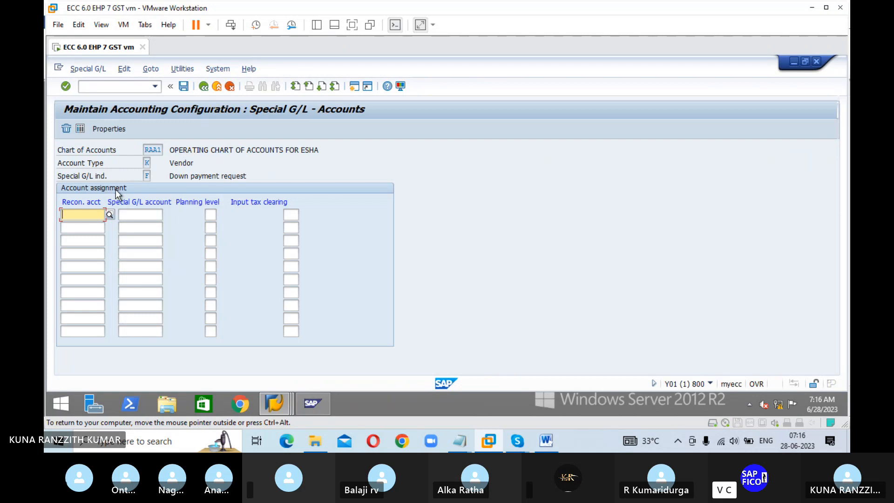
click(110, 215)
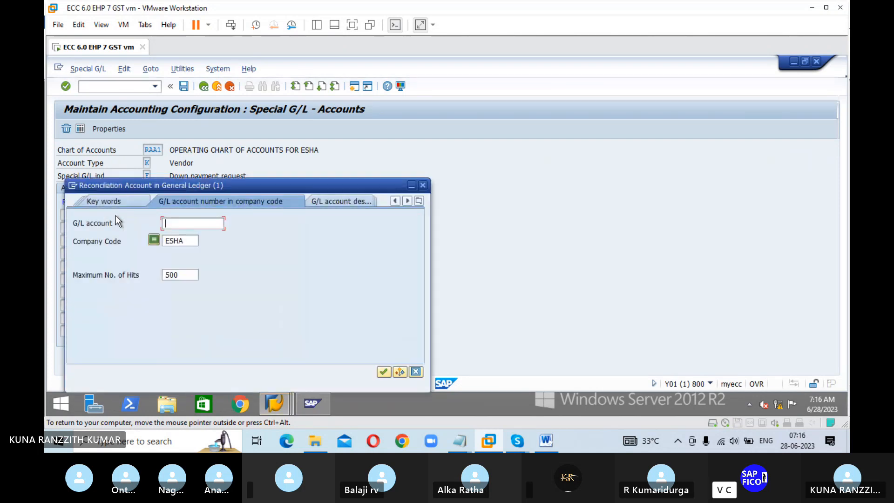
click(383, 371)
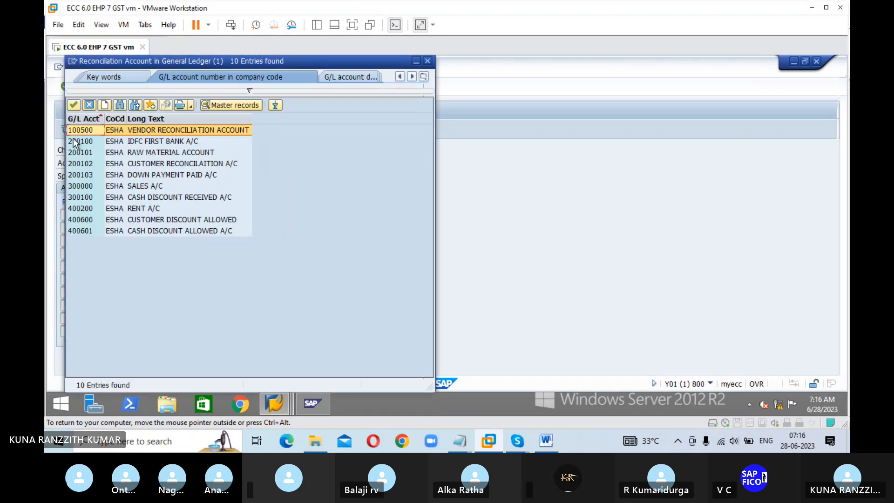
click(71, 101)
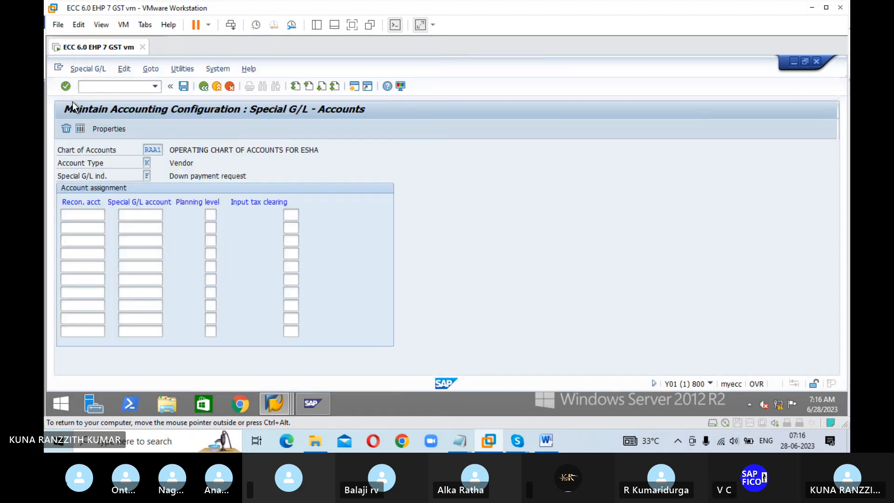
- Assign 200103 as the special G/L account for indicator F and save the entry under customizing request Y01K900114
click(143, 214)
text(200)
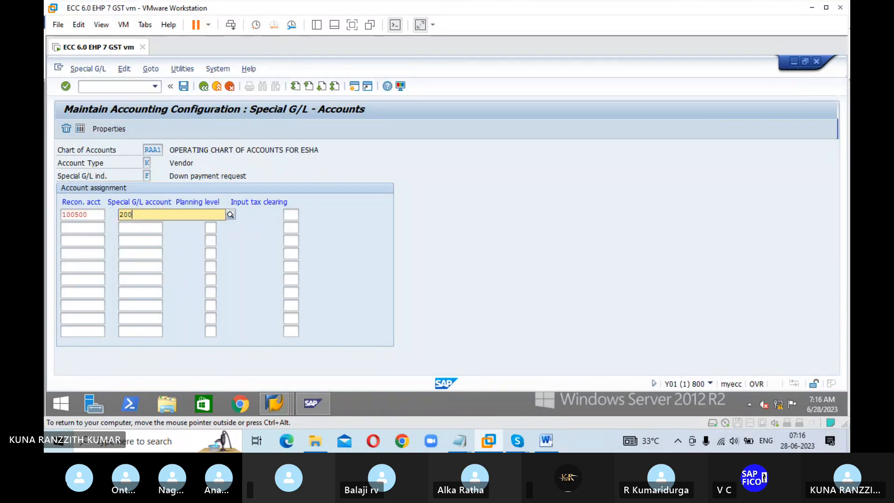
text(103)
key(Return)
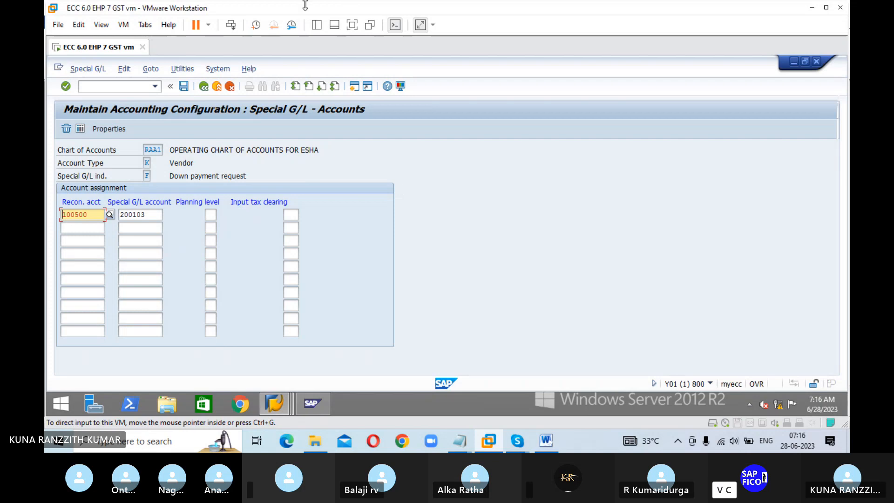
click(185, 88)
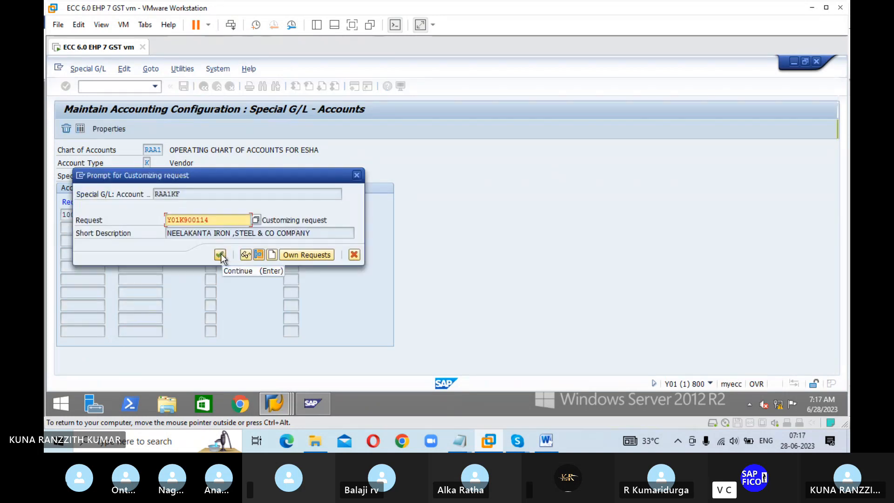
click(221, 253)
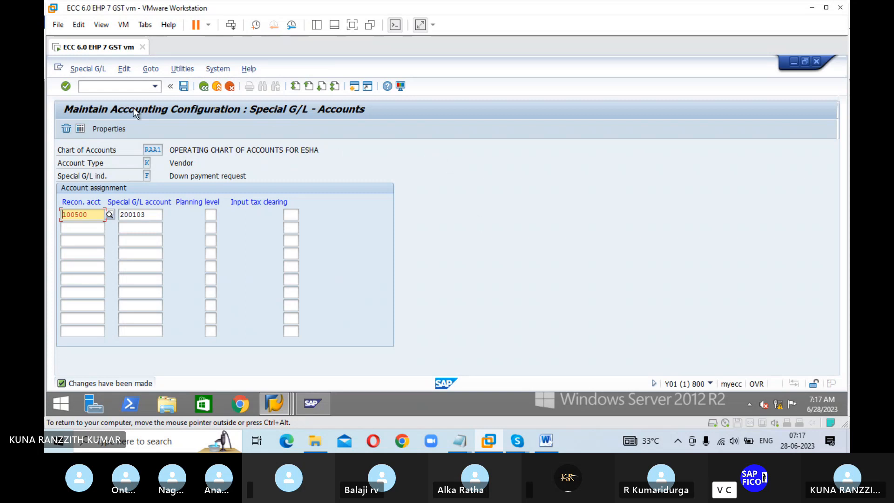
- Leave the special G/L configuration, check the configuration steps in the Word document, and open transaction F-47 in SAP
click(121, 89)
text(/n)
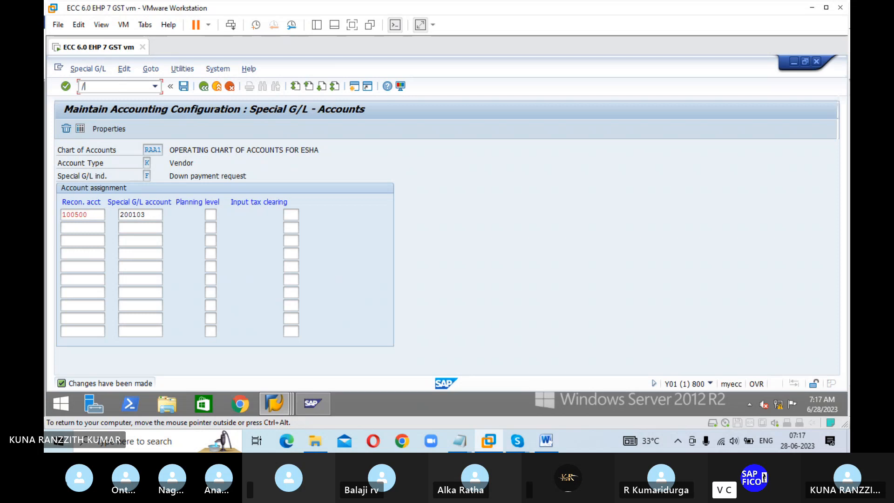
key(Return)
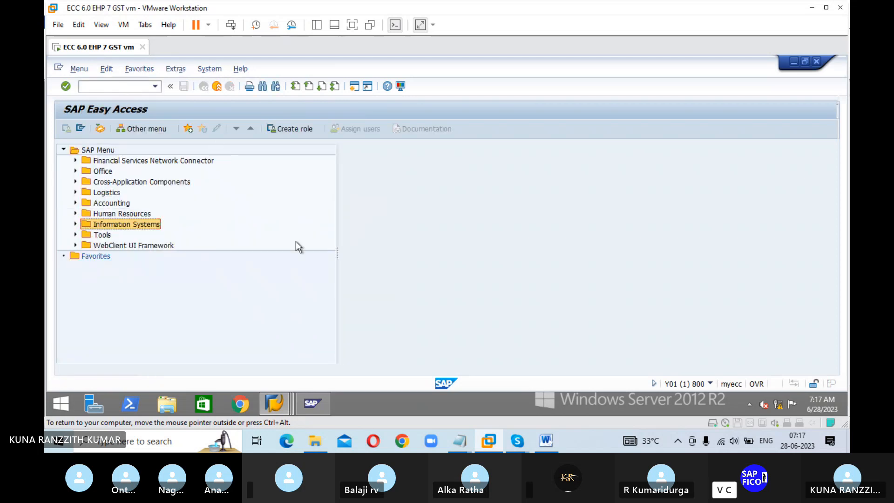
click(547, 445)
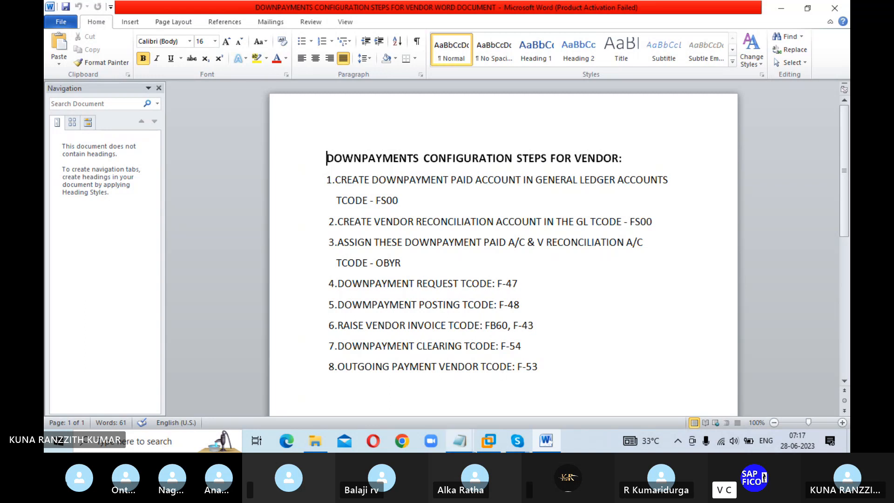
click(488, 446)
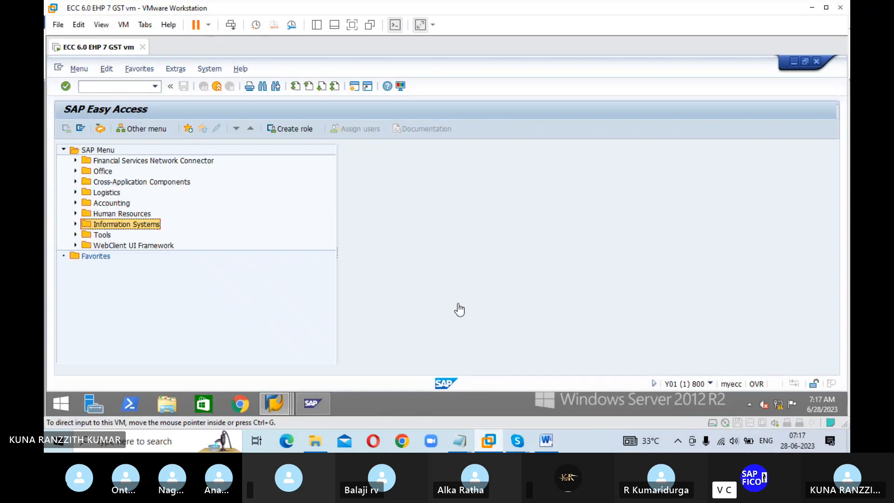
click(116, 89)
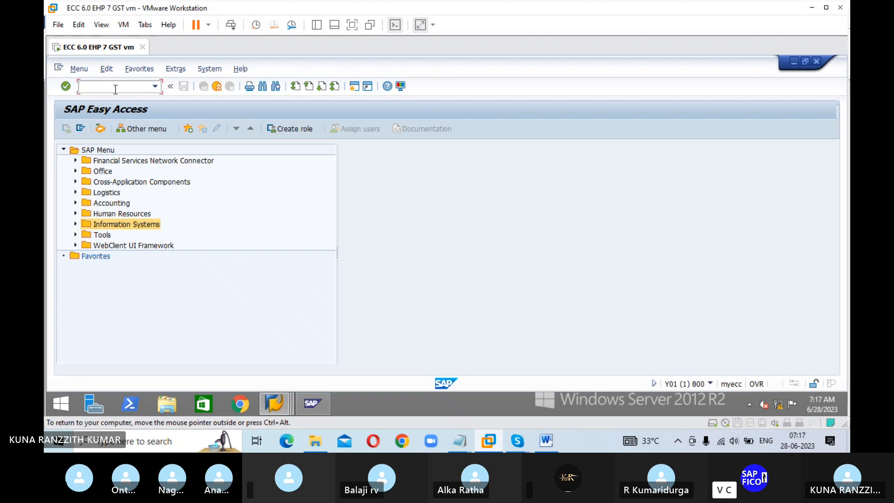
text(F-47)
key(Return)
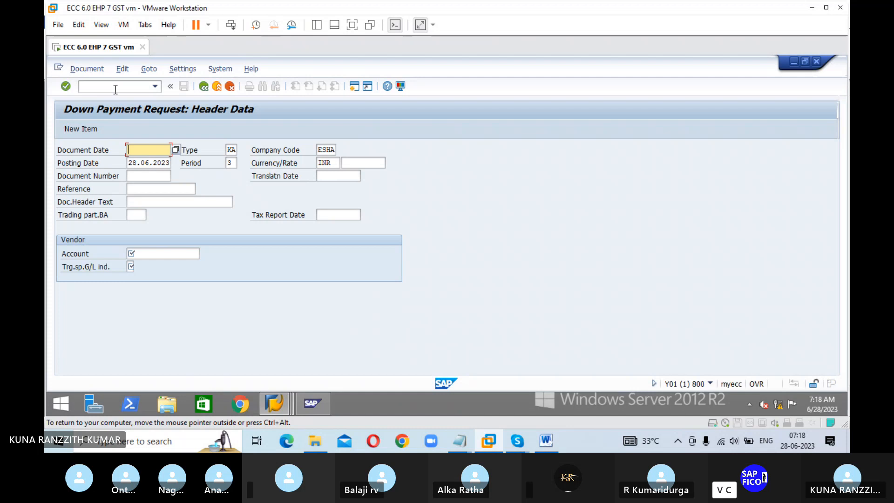
- Set the document date of the down payment request to 28.06.23, keeping document type KA, company code ESHA and currency INR
text(28.06.23)
key(Tab)
key(Tab)
key(Tab)
key(Tab)
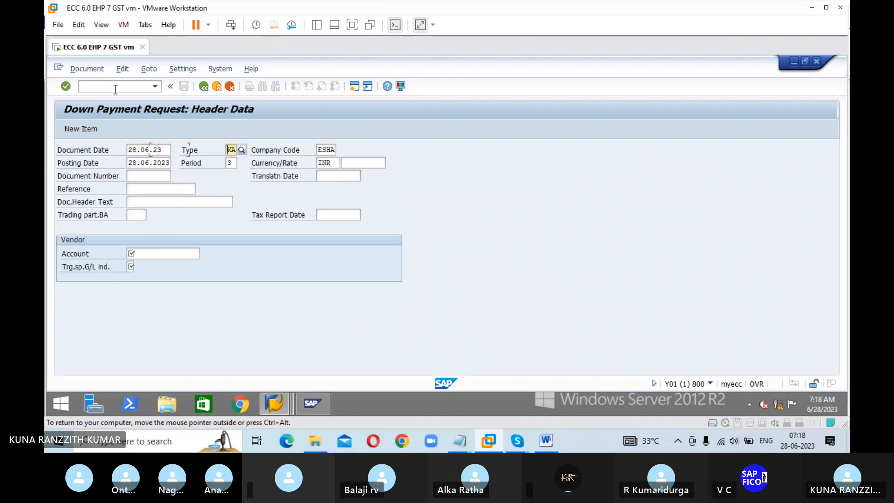
key(Tab)
key(Tab)
key(Tab)
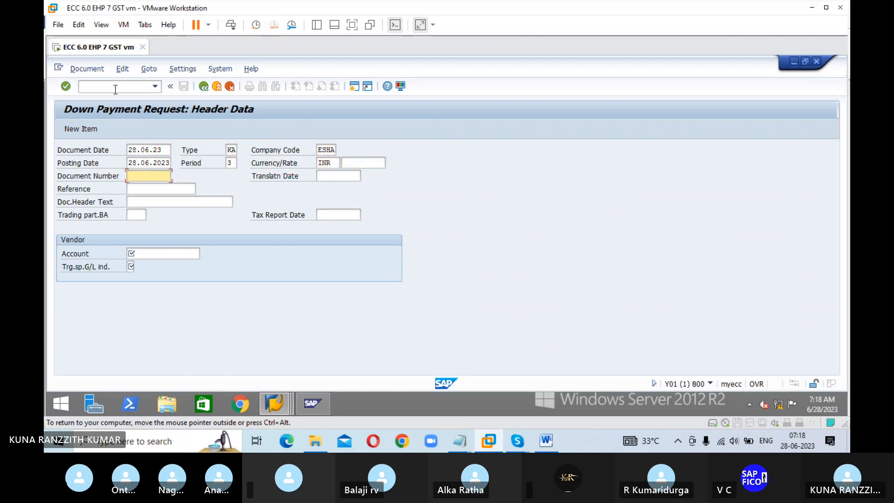
key(Tab)
key(Tab)
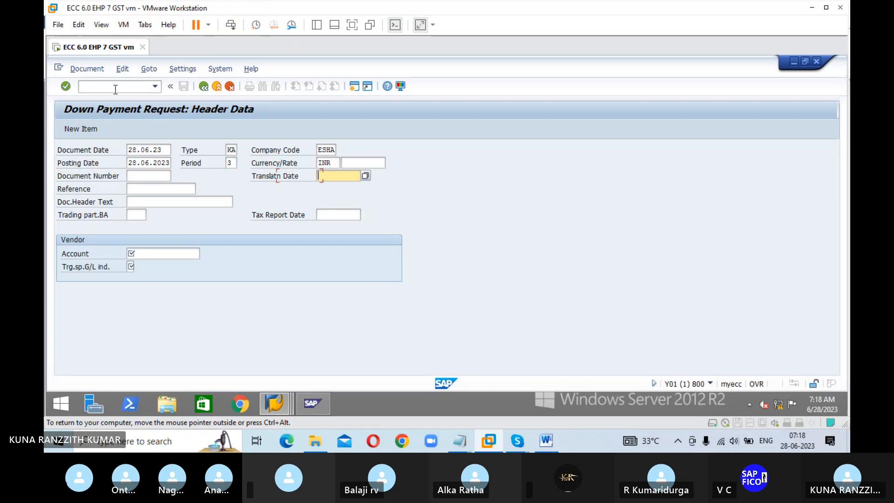
- Enter DP REQ as the reference and DOWNPAYMENT REQUEST as the document header text
text(D)
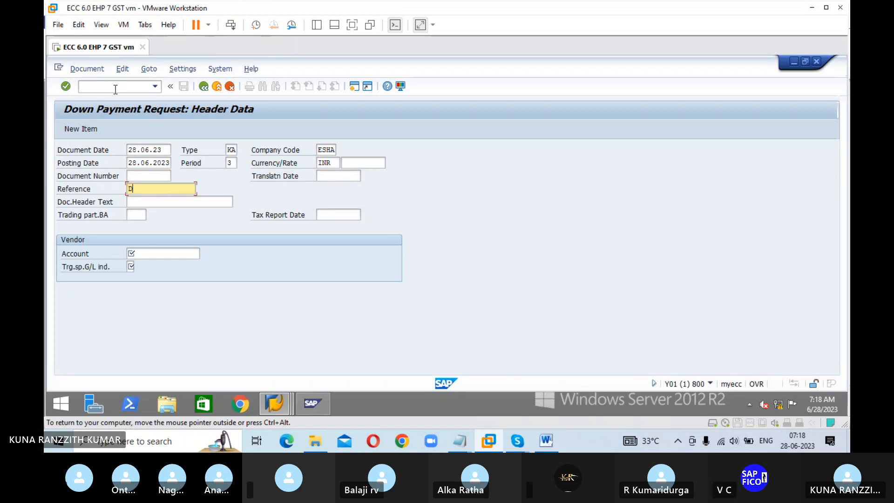
text(P REQ)
key(Tab)
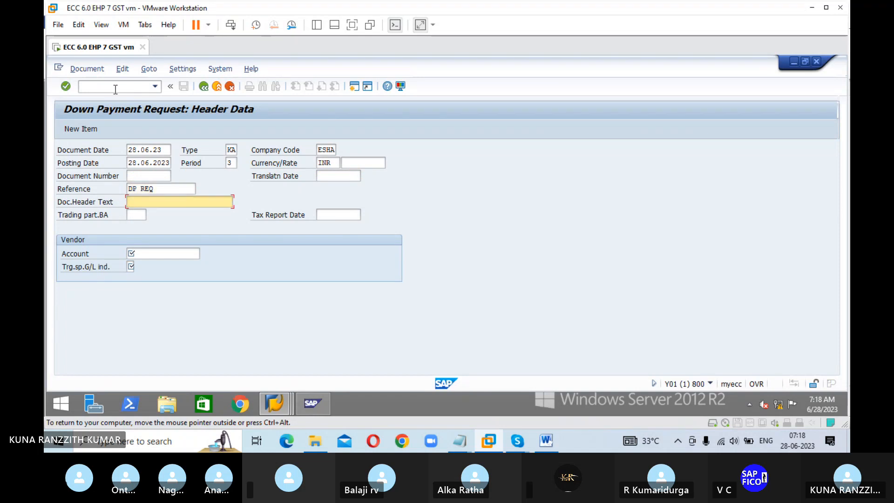
text(DOWNPAYMENT REQUES)
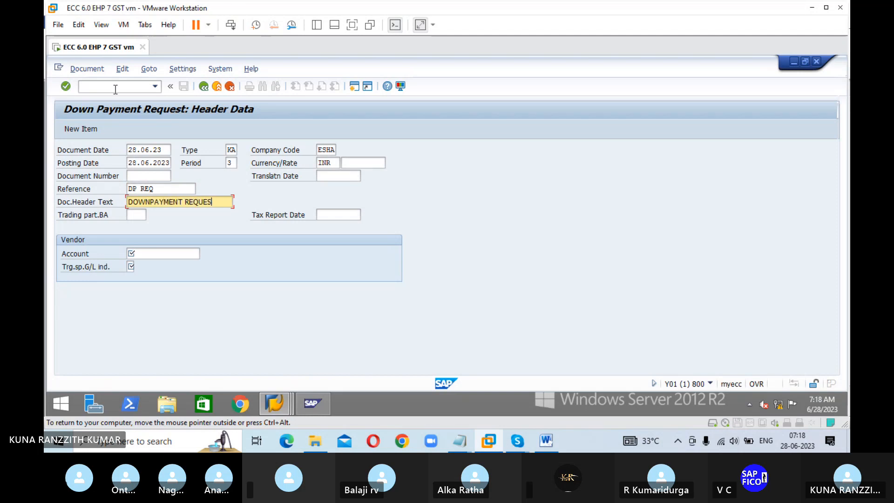
text(T)
key(Tab)
key(Tab)
key(Tab)
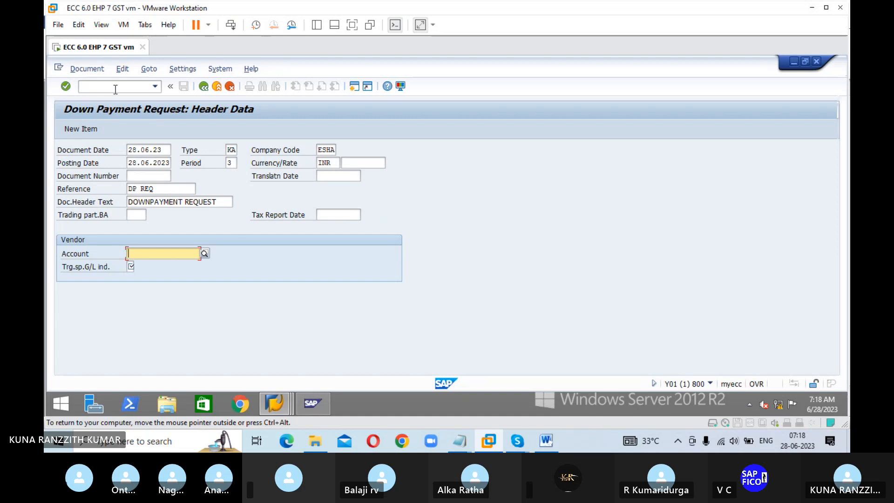
- Look up the vendors of company code ESHA and choose ZINDAL IRON ,STEEL & CO as the vendor account
click(204, 254)
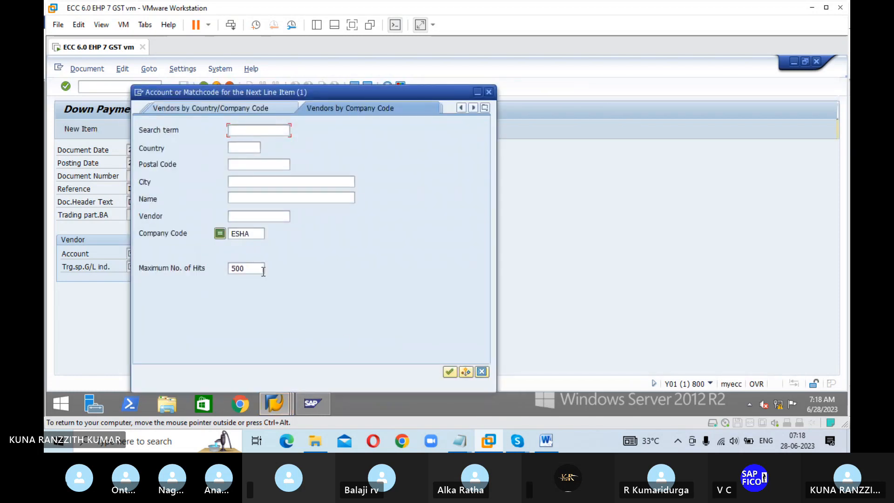
click(448, 371)
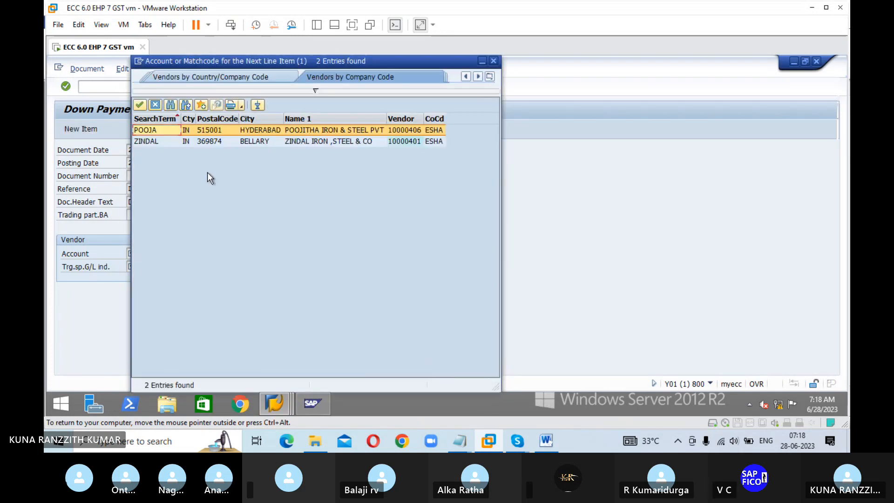
click(164, 139)
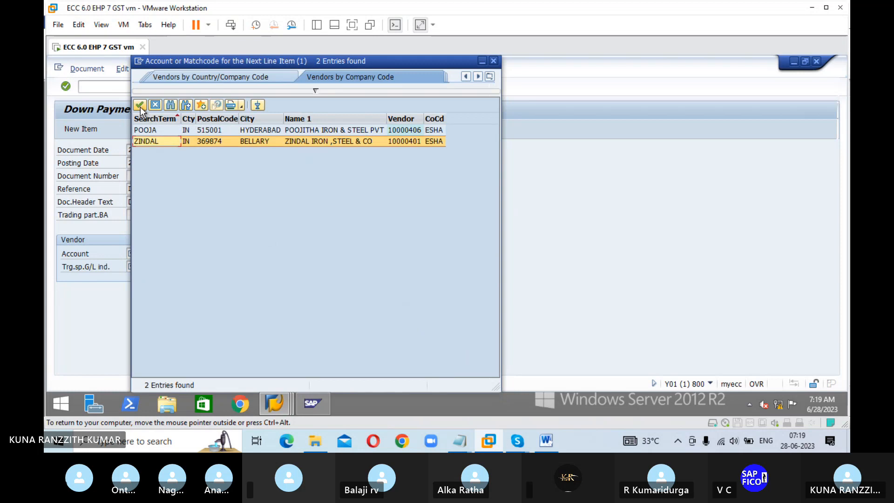
click(140, 105)
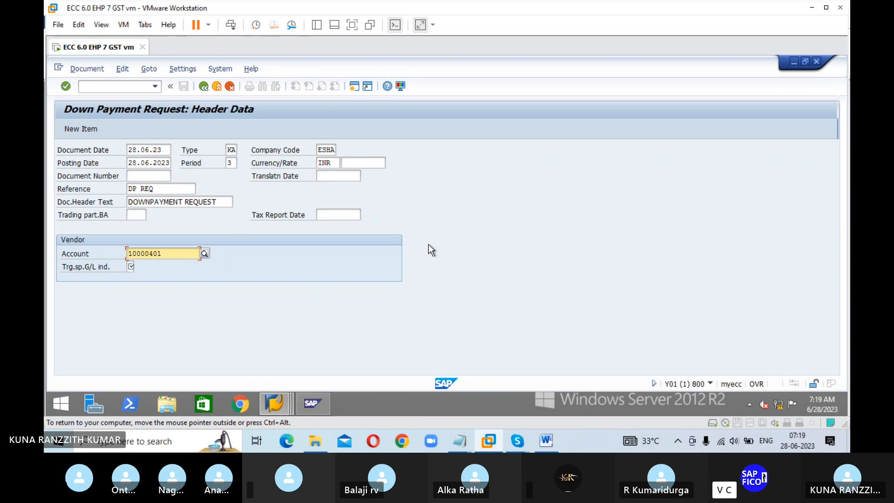
- Set the target special G/L indicator to A (Down payment on current assets) for the vendor and submit the header data
click(130, 266)
text(A)
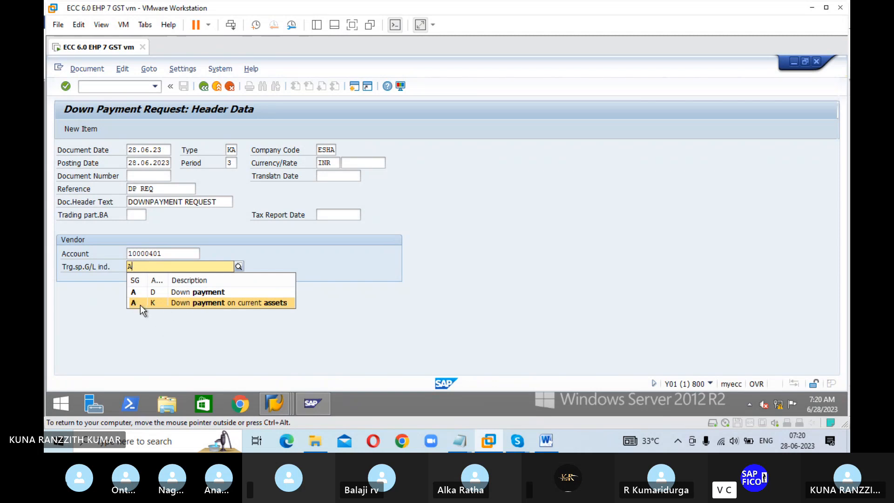
click(140, 306)
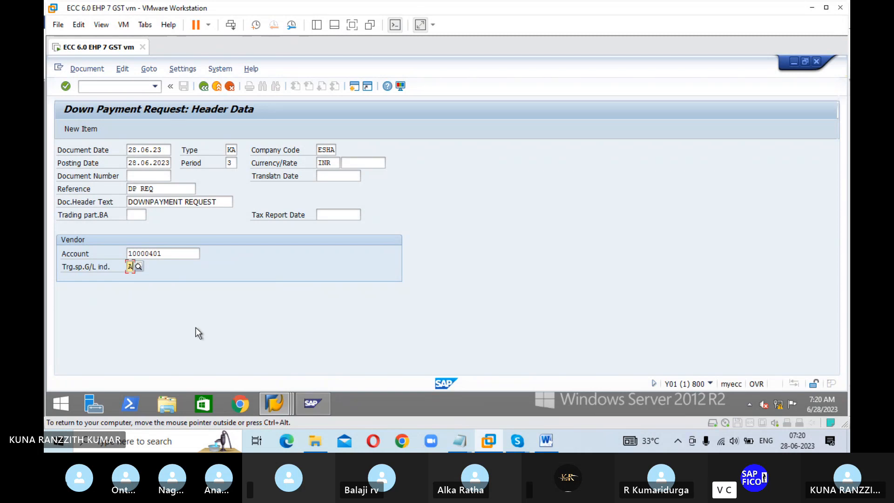
key(Return)
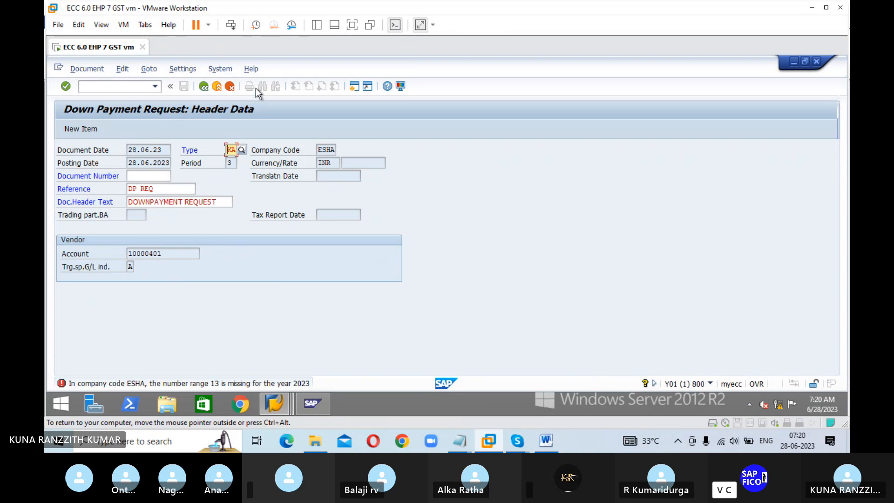
- Start transaction FBN1 in a new session and open the accounting document number intervals of company code ESHA for editing
click(354, 87)
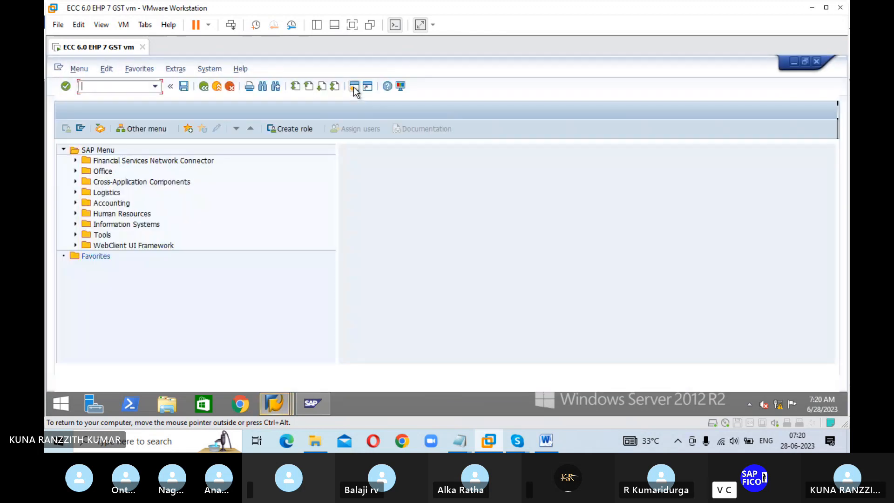
text(FBN1)
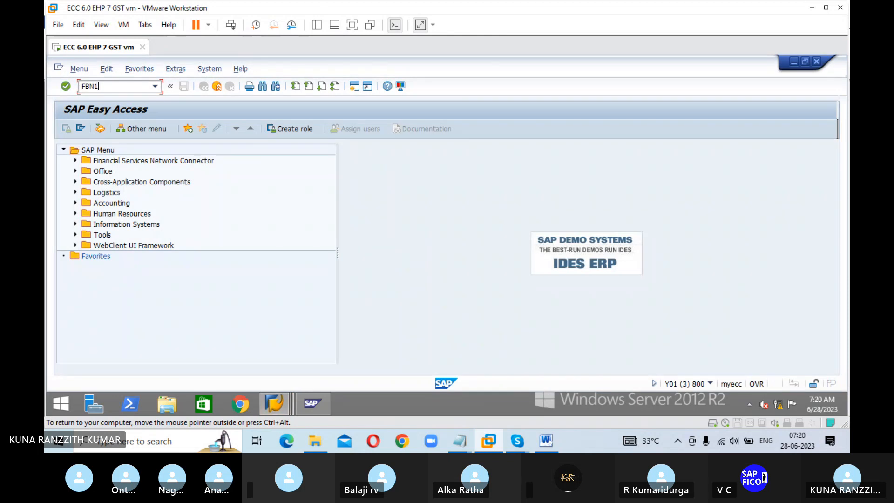
key(Return)
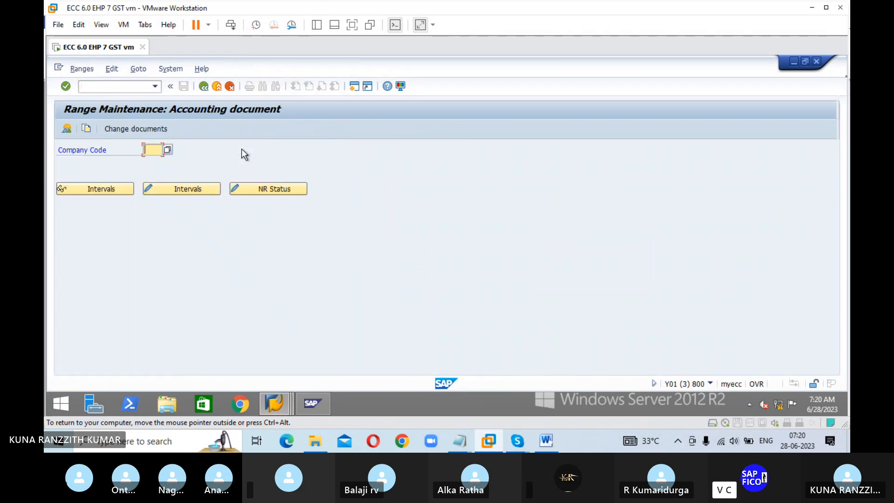
text(ESHA)
click(192, 188)
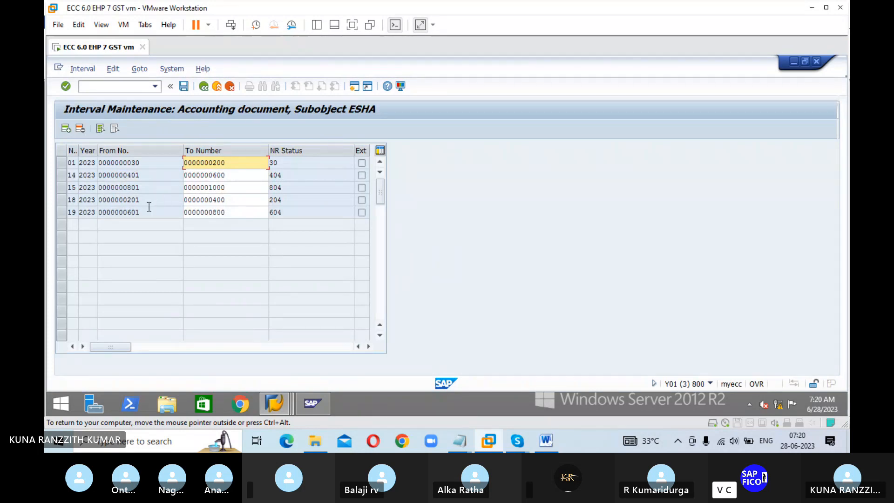
- Insert number range 13 for year 2023 from 1001 to 1200 and save the intervals, acknowledging the transport notice
click(66, 129)
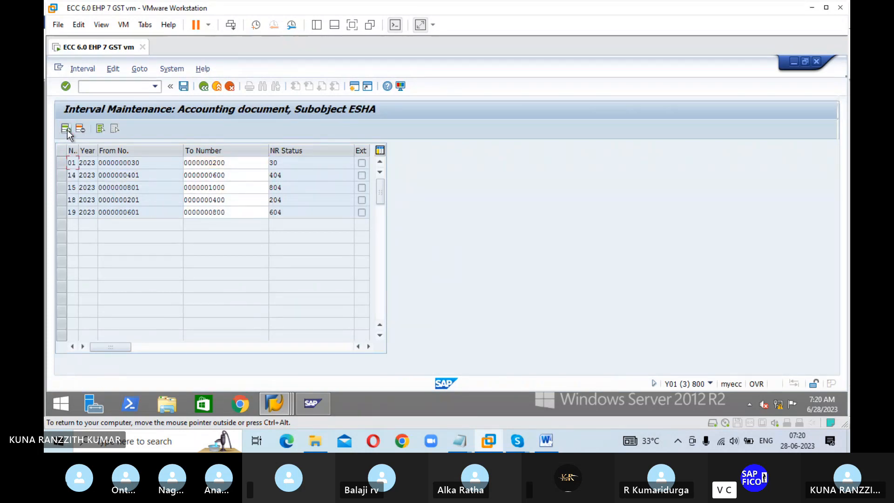
text(13)
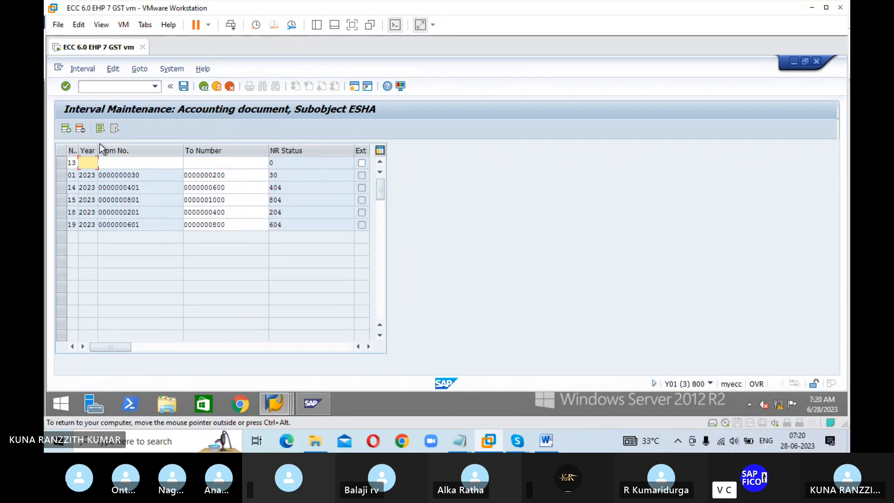
text(2023)
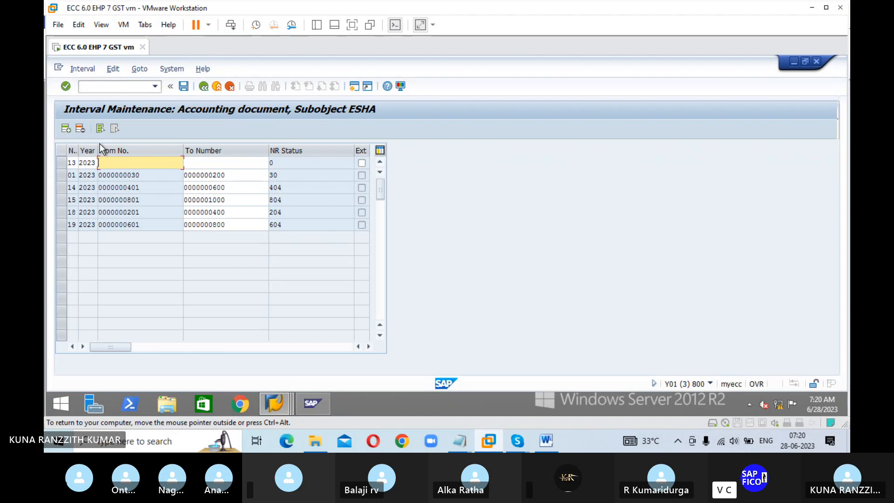
text(8)
key(BackSpace)
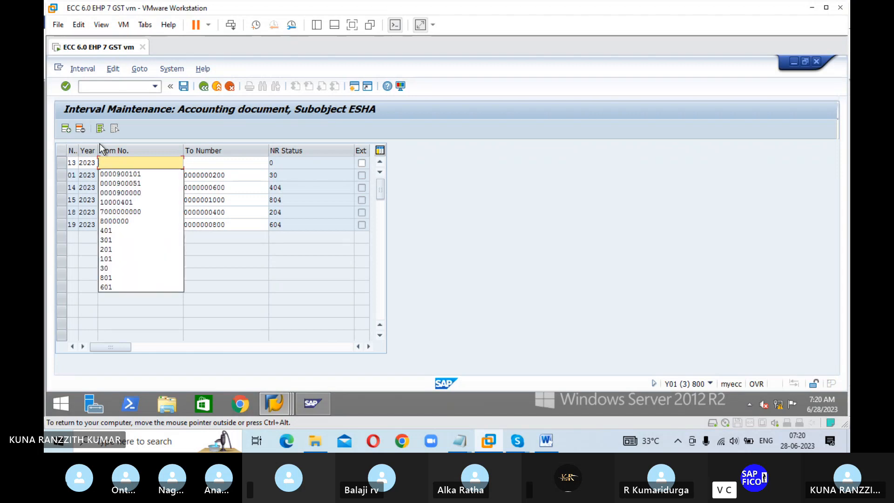
text(1001)
key(Tab)
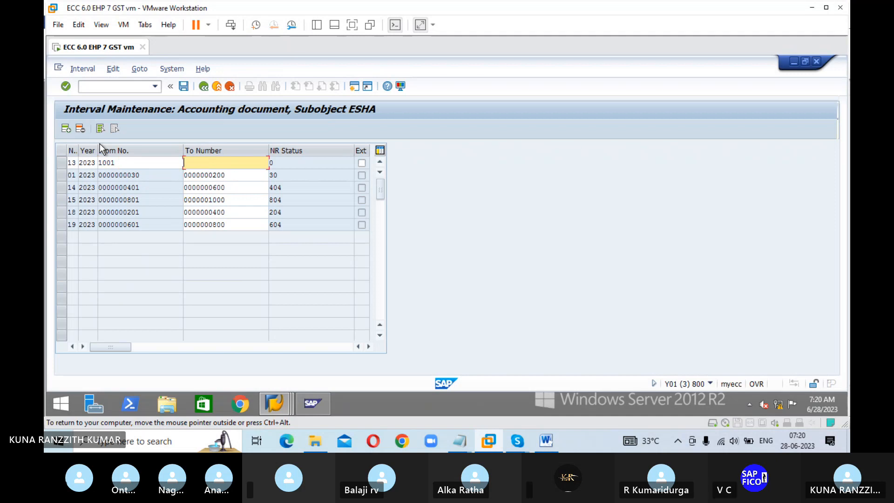
text(1200)
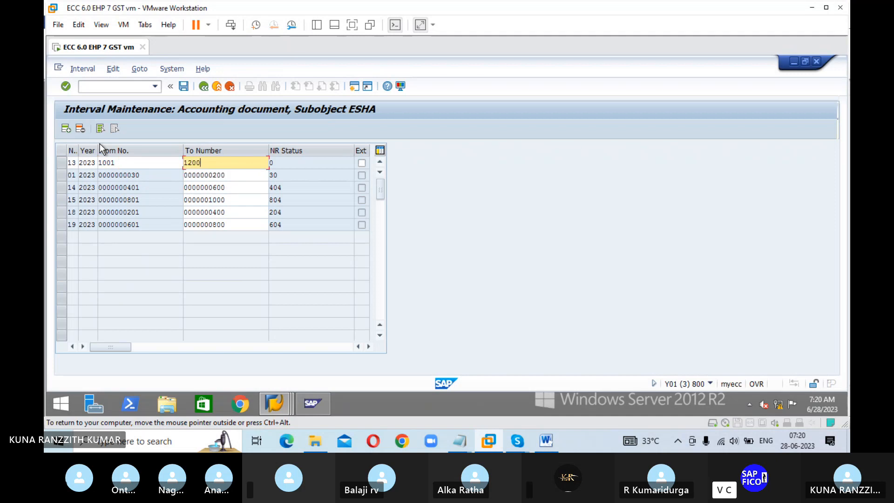
key(Return)
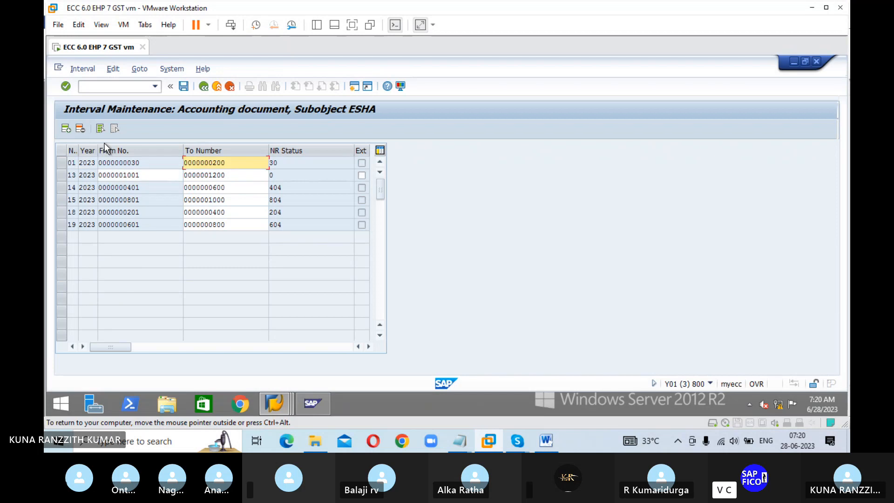
click(183, 87)
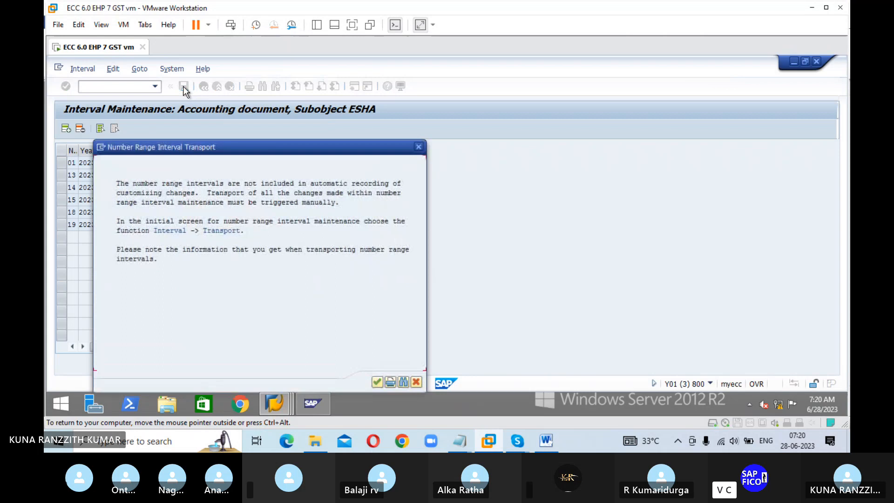
click(377, 382)
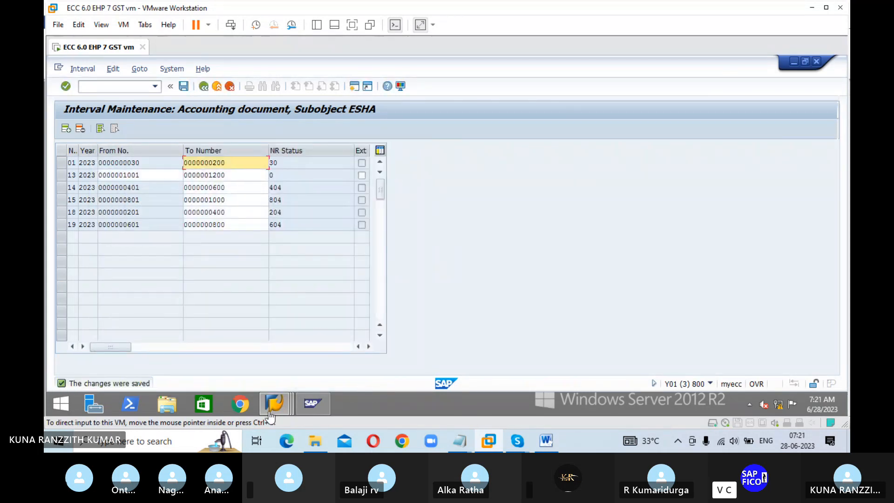
- Return to the Down Payment Request session and resubmit the header data to reach the vendor item
mouse_move(277, 398)
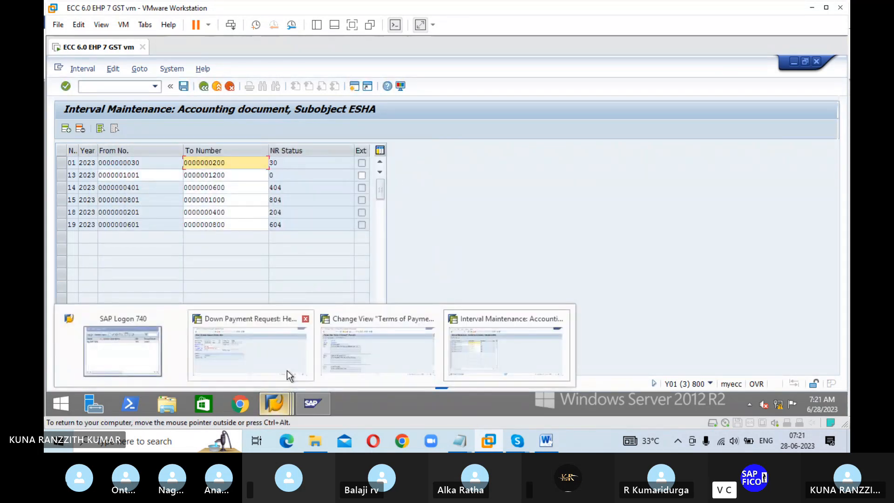
click(275, 359)
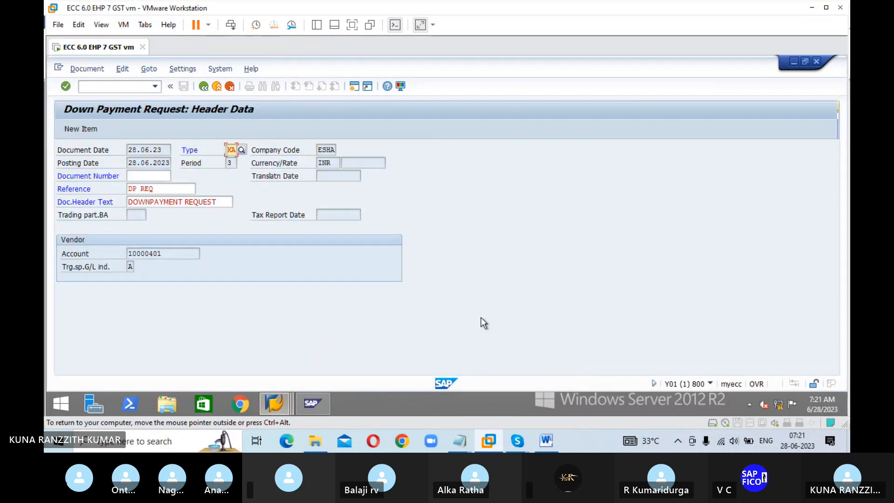
key(Return)
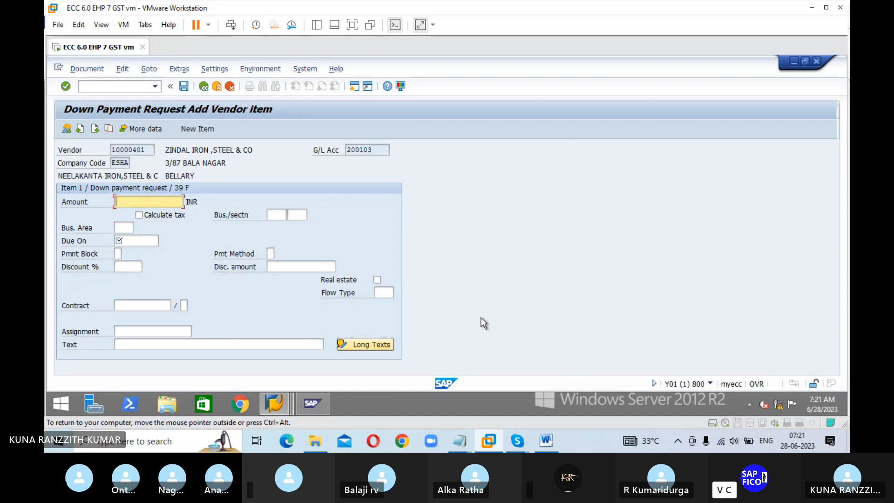
- Set the vendor item's amount to 20000 INR and its due date to 28.06.23
text(20000)
key(Tab)
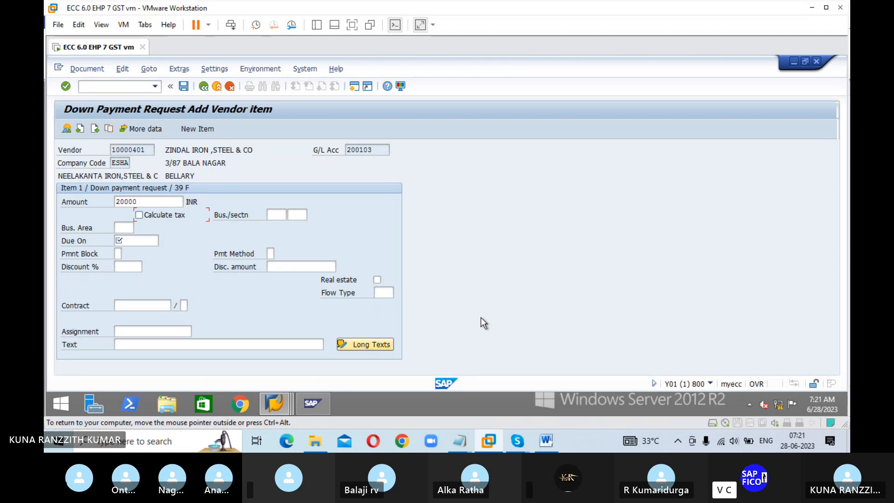
key(Tab)
key(Tab)
key(Tab)
key(Tab)
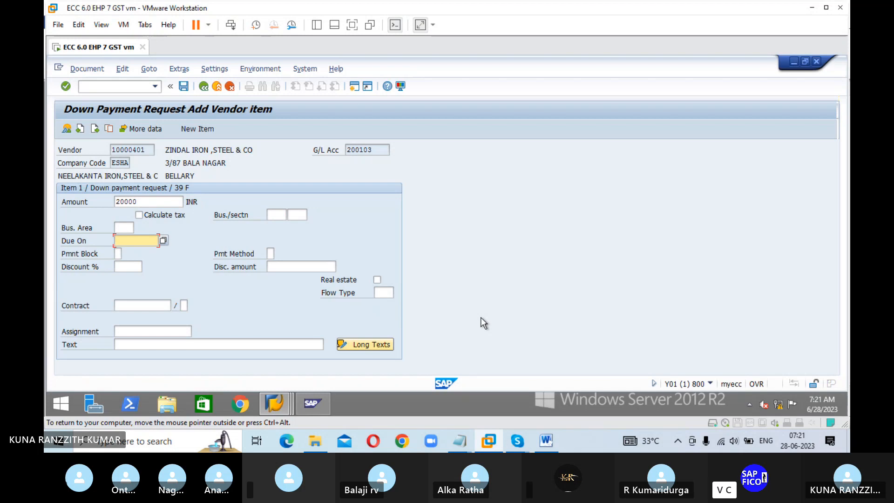
text(28.06.23)
key(Tab)
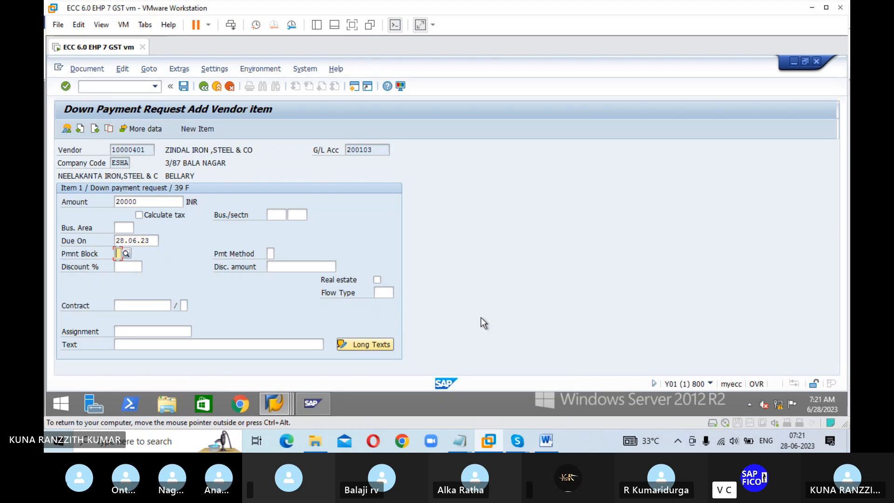
- Enter DOWN PAYMENT REQUEST as the item text and post the down payment request
key(Tab)
key(Tab)
key(Tab)
key(Tab)
key(Tab)
key(Tab)
key(Tab)
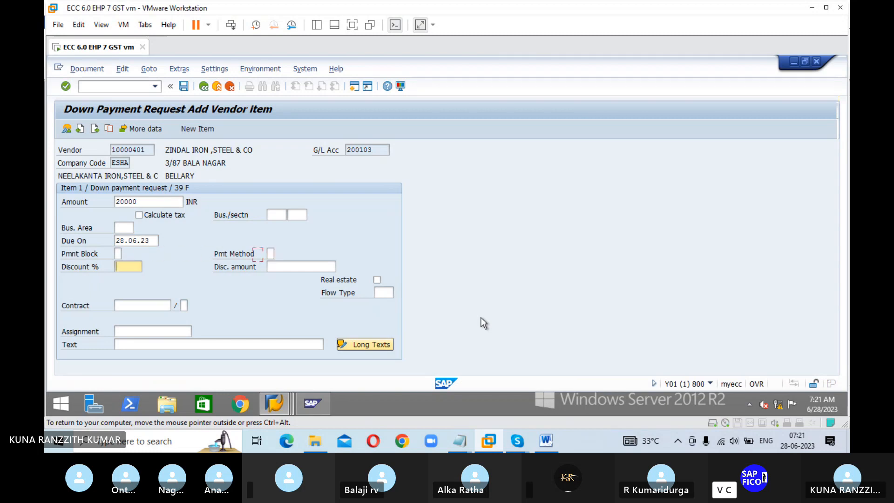
key(Tab)
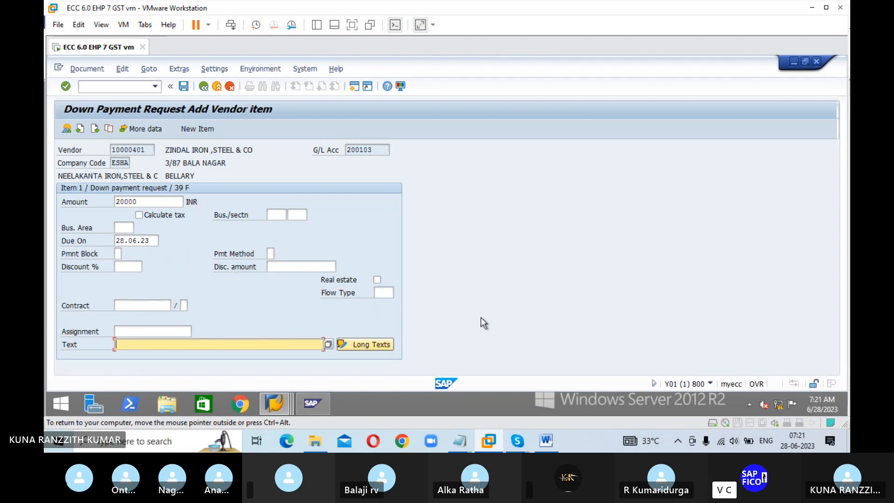
text(DOWN PAYMENT REQ)
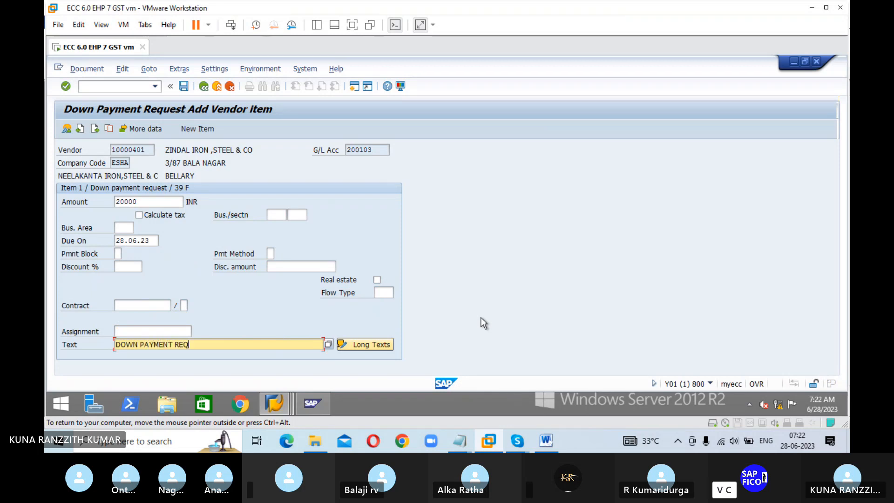
text(UEST)
key(Return)
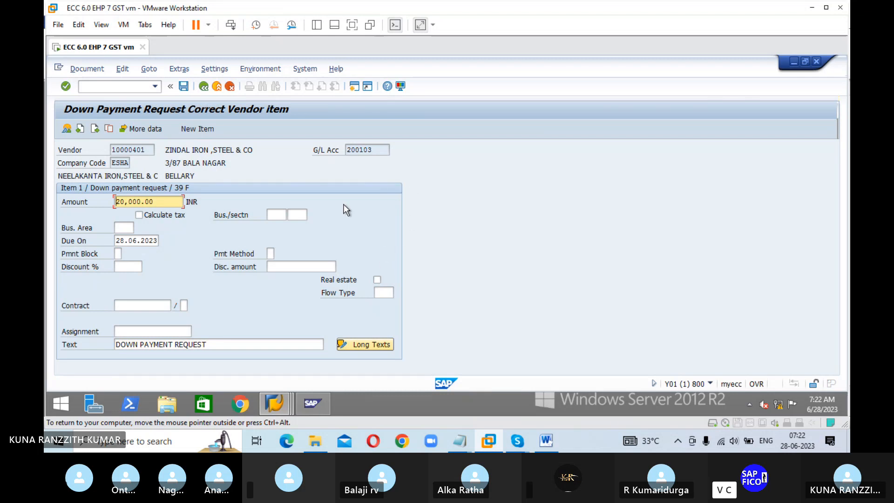
click(184, 87)
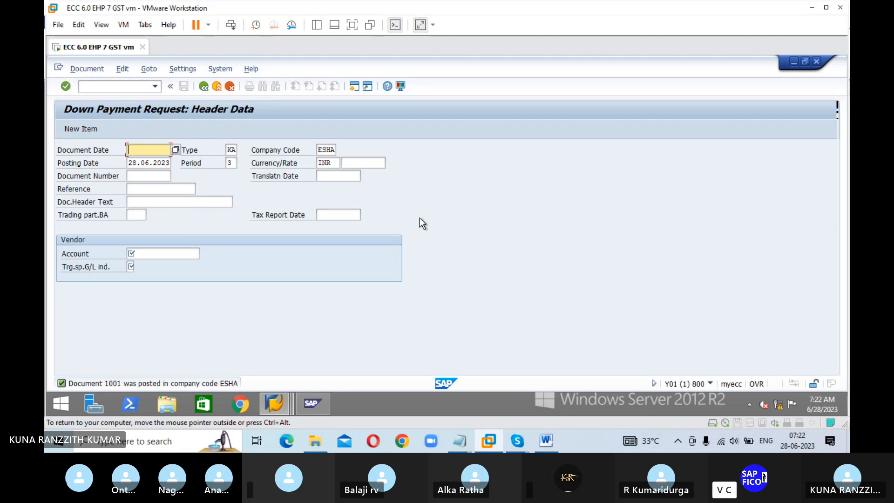
- In the Word configuration notes, append ---1001 to the F-47 down payment request line and save the document
click(551, 447)
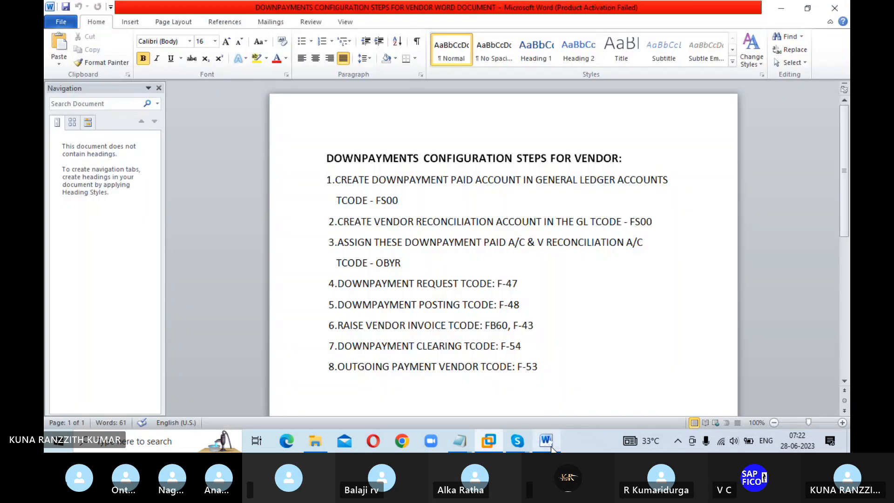
click(541, 284)
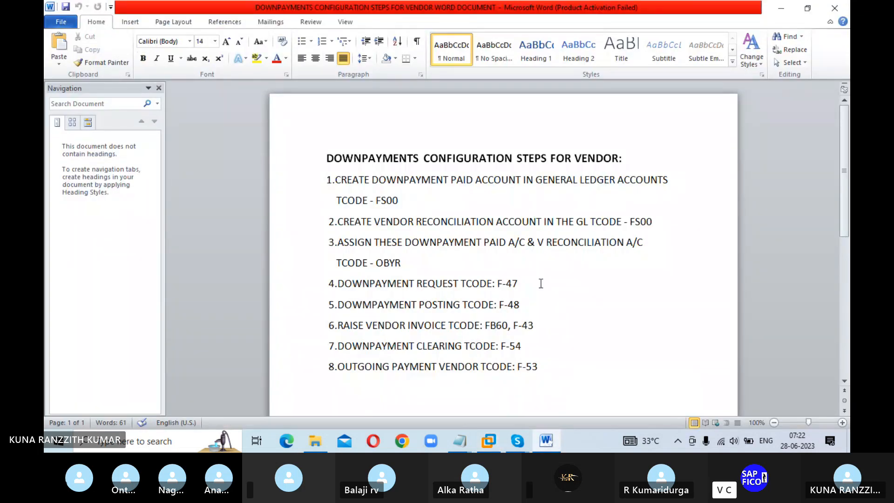
text(---1001 -)
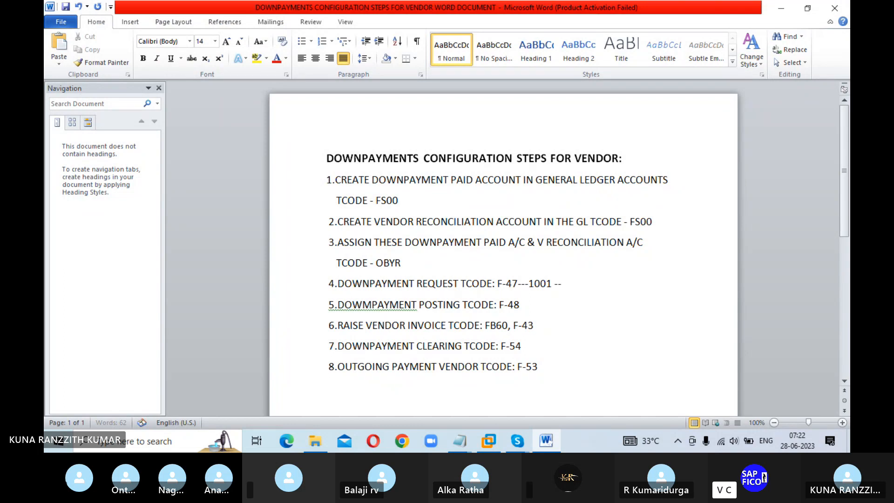
key(BackSpace)
click(67, 7)
- Switch back to the SAP virtual machine and start transaction F-48 for posting a vendor down payment
click(495, 441)
click(127, 84)
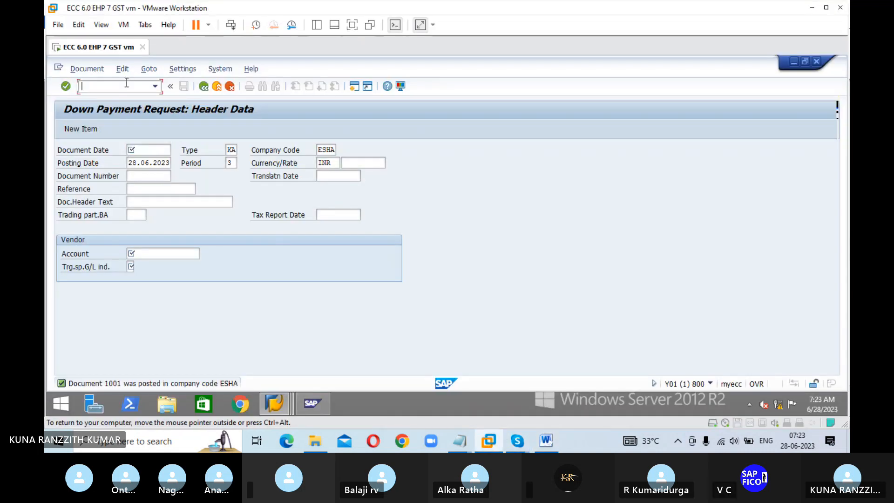
text(/NF-48)
key(Return)
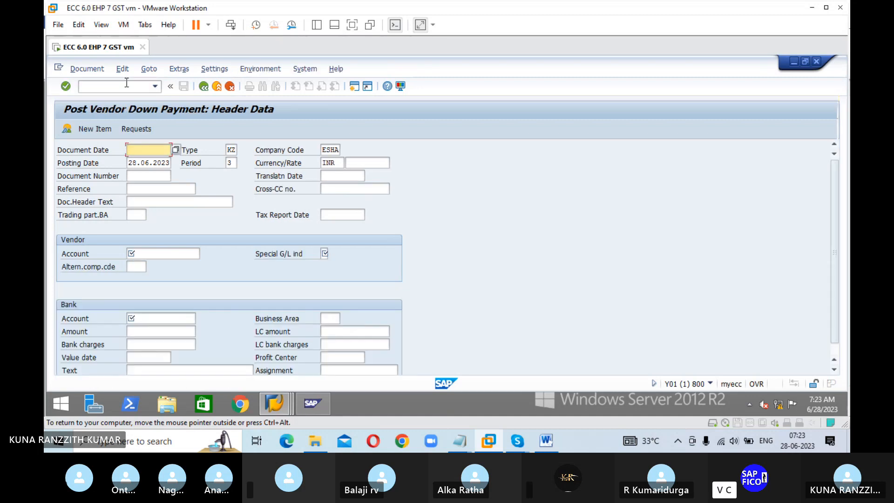
- Set the document date of the vendor down payment to 28.06.23
text(28)
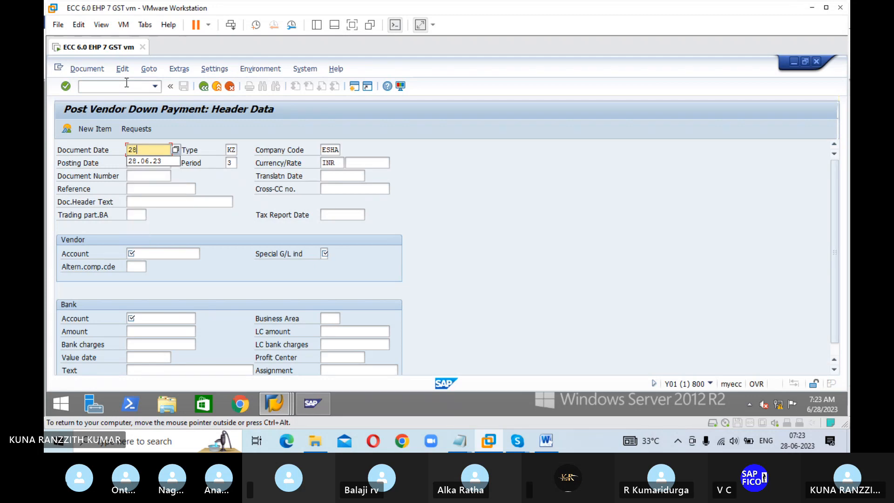
text(.06.23)
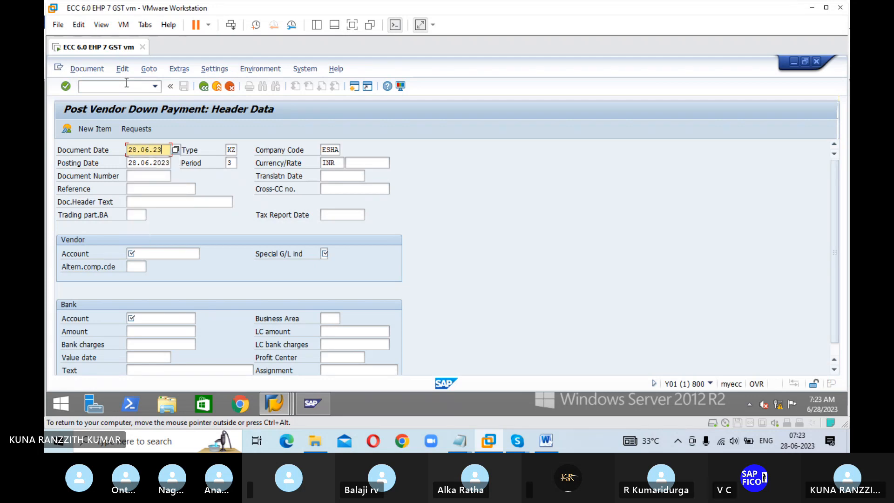
key(Tab)
- Enter DOWN PAYMENT POSTING FOR as the document header text, keeping document type KZ
key(Tab)
key(Tab)
key(Tab)
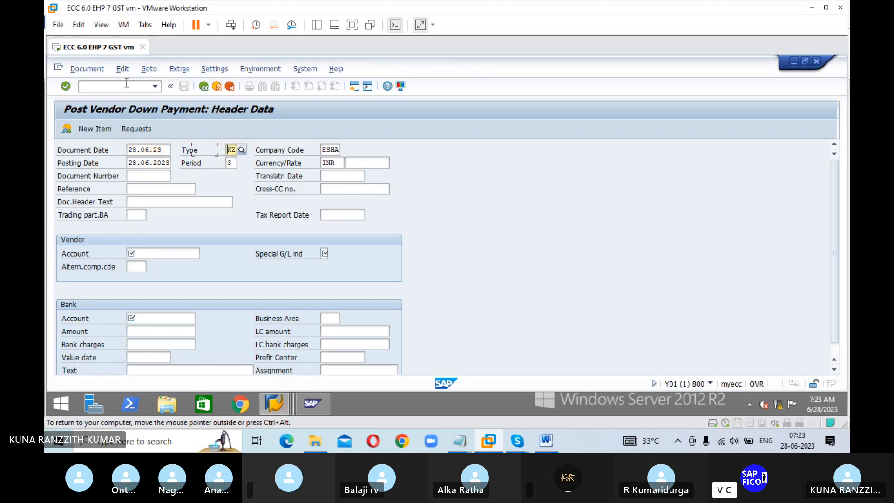
key(Tab)
key(Tab)
key(Tab)
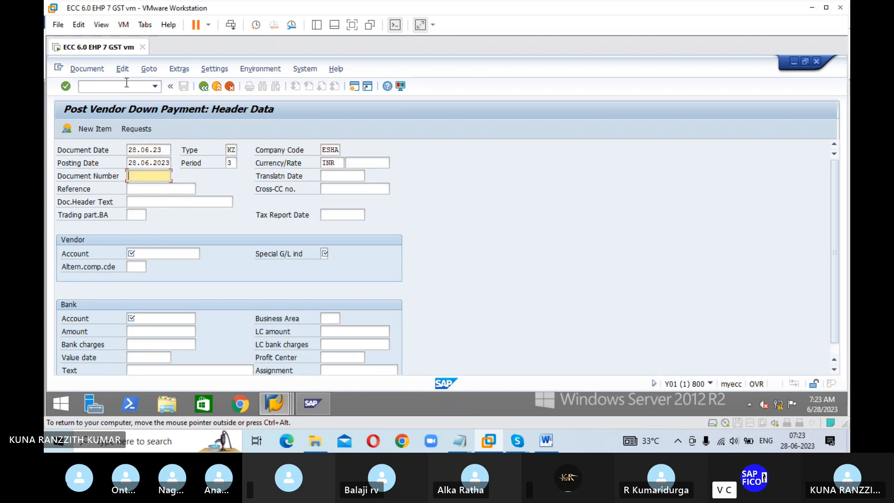
key(Tab)
key(Tab)
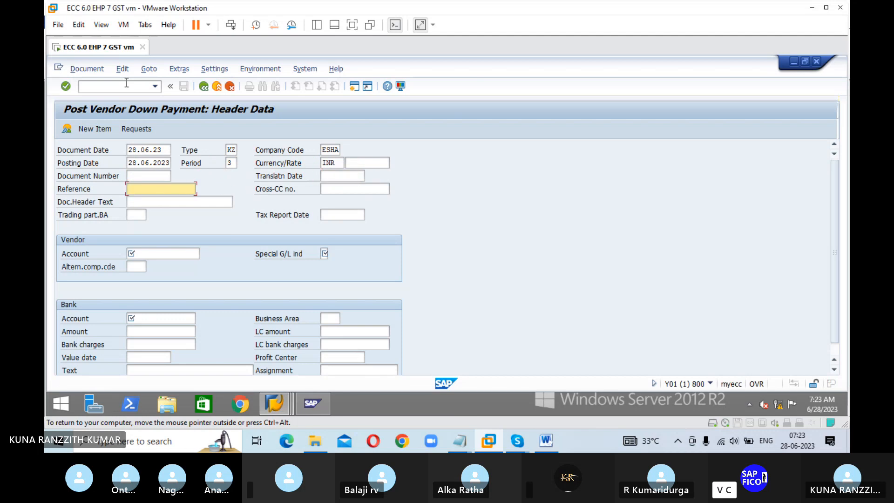
key(Tab)
key(Tab)
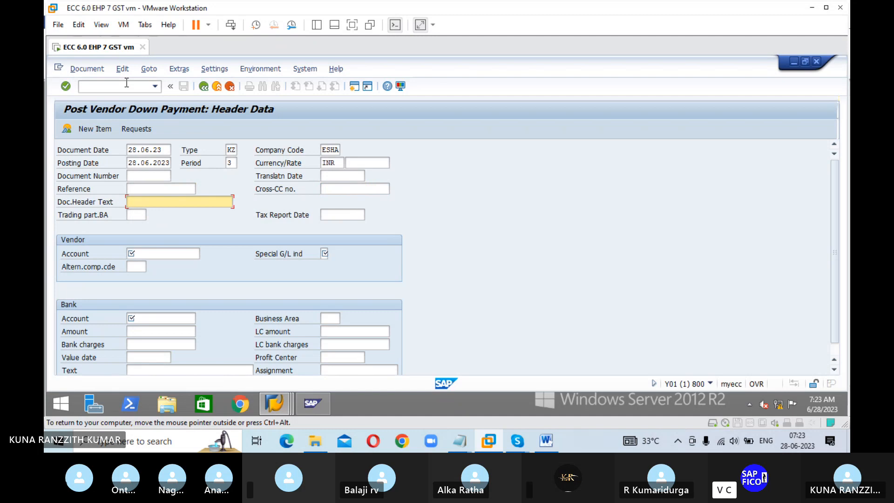
text(DOWN)
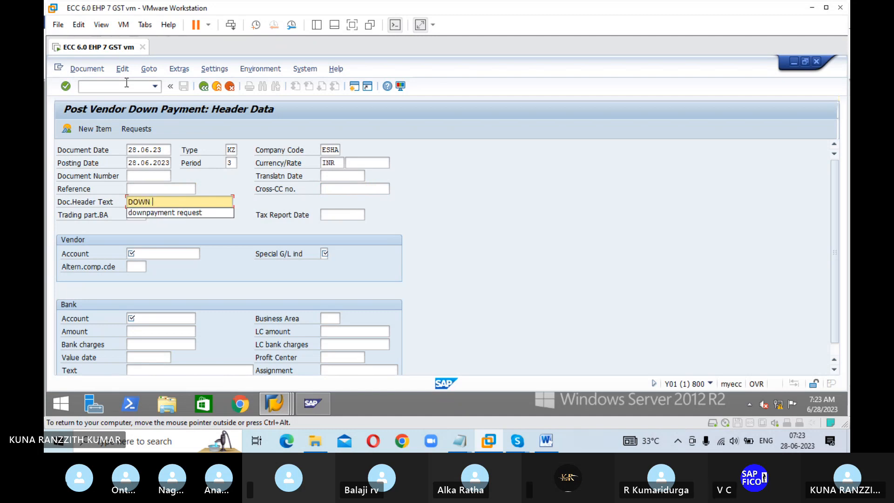
text( PAYMENT )
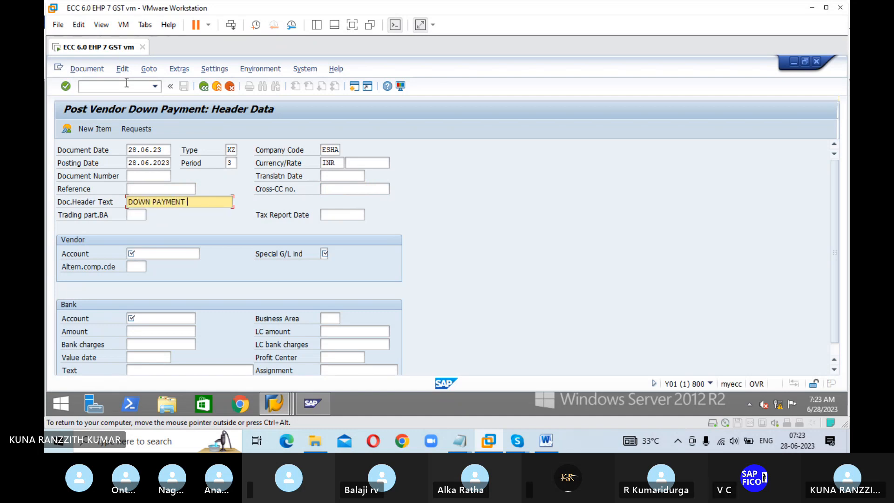
text(POSTING)
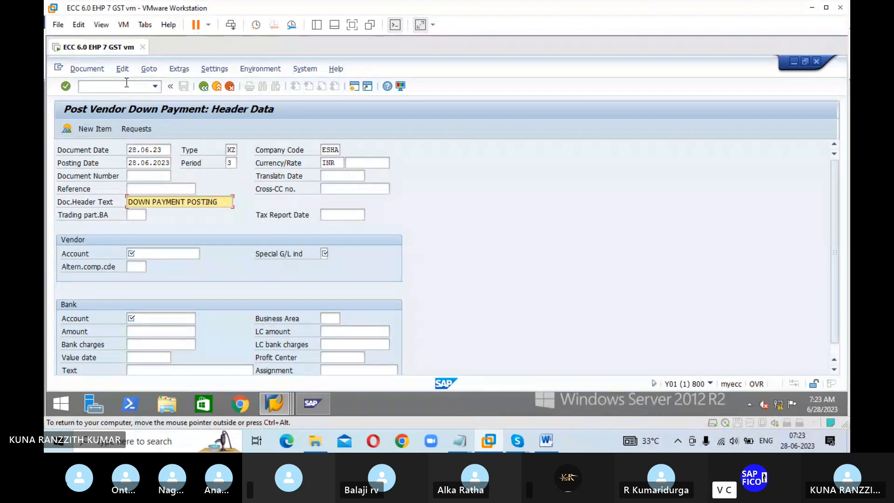
text( FOR)
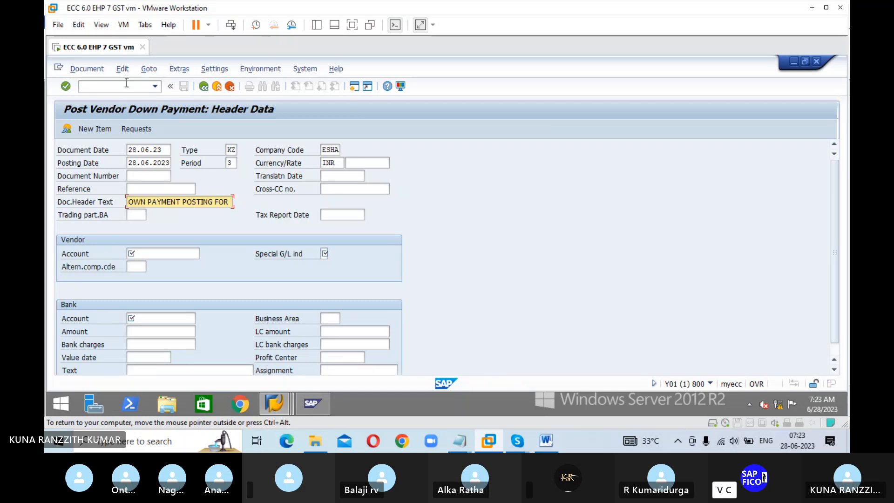
- Look up the vendors of company code ESHA and choose ZINDAL IRON, STEEL & CO as the vendor account
click(154, 254)
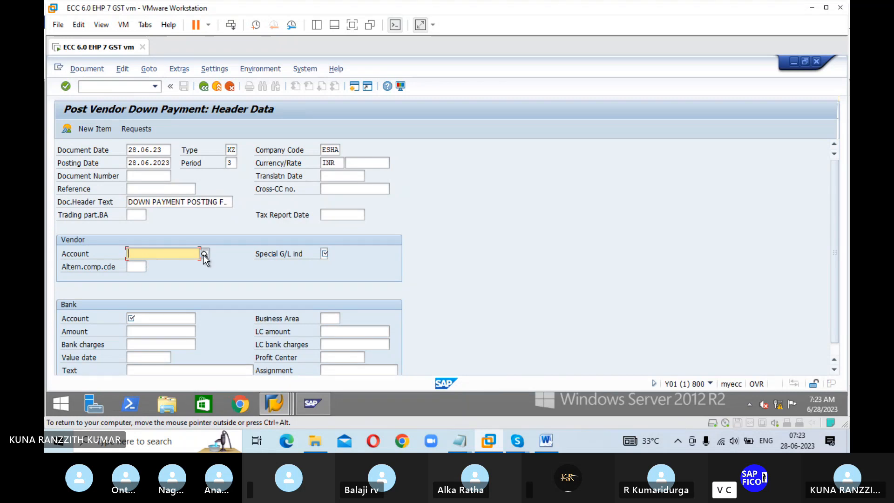
click(204, 254)
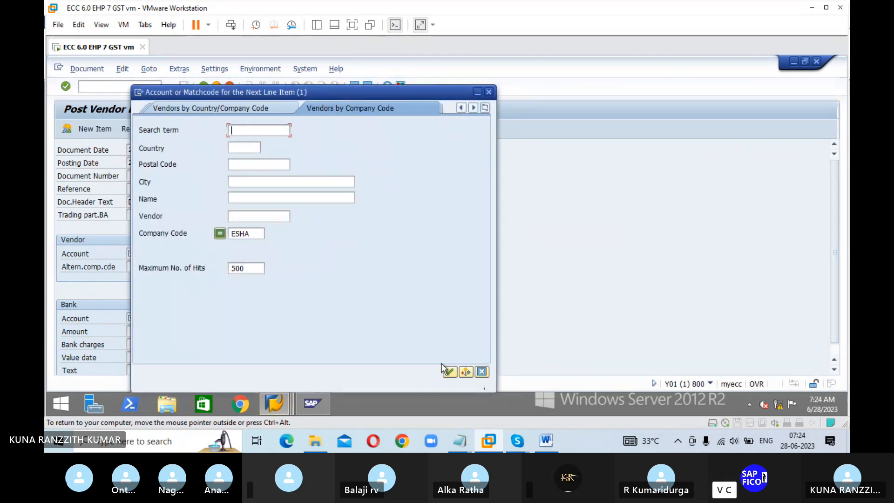
click(448, 371)
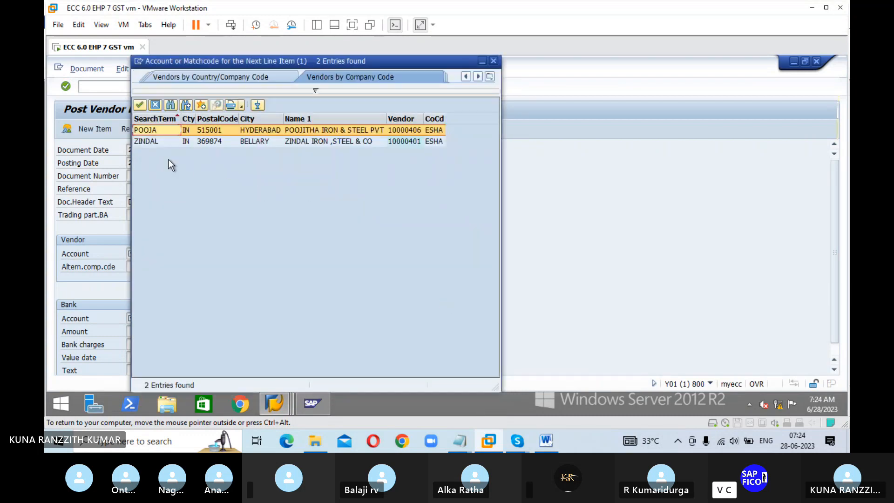
click(159, 140)
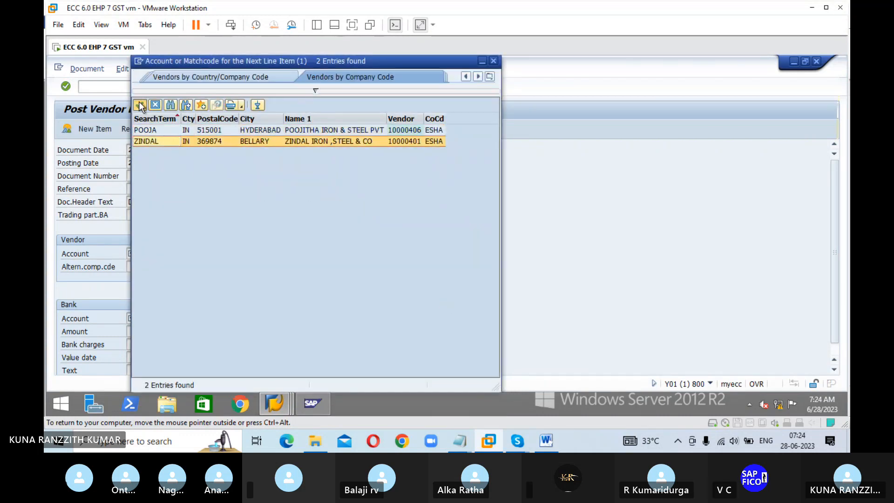
click(140, 106)
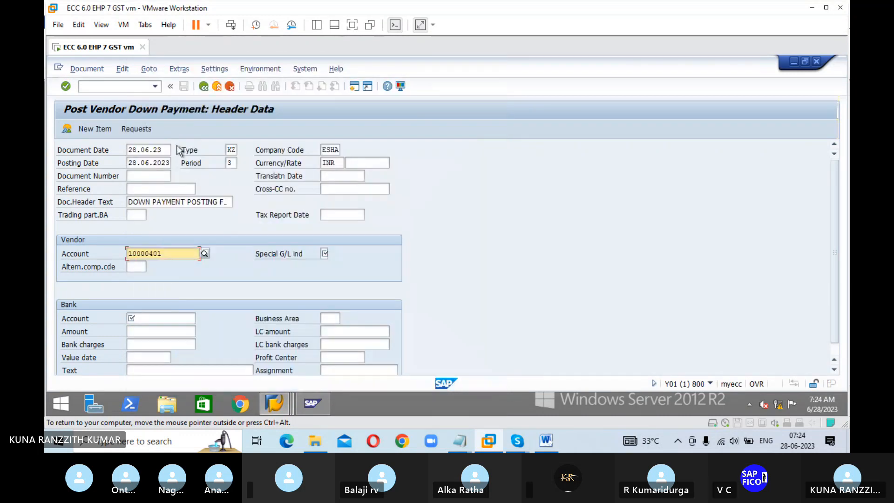
- Set the vendor's special G/L indicator to A, Down payment on current assets
click(327, 253)
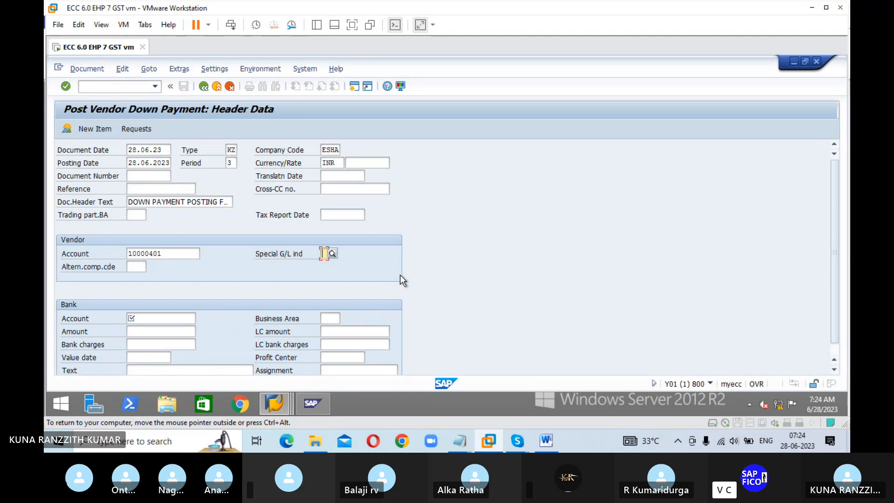
text(A)
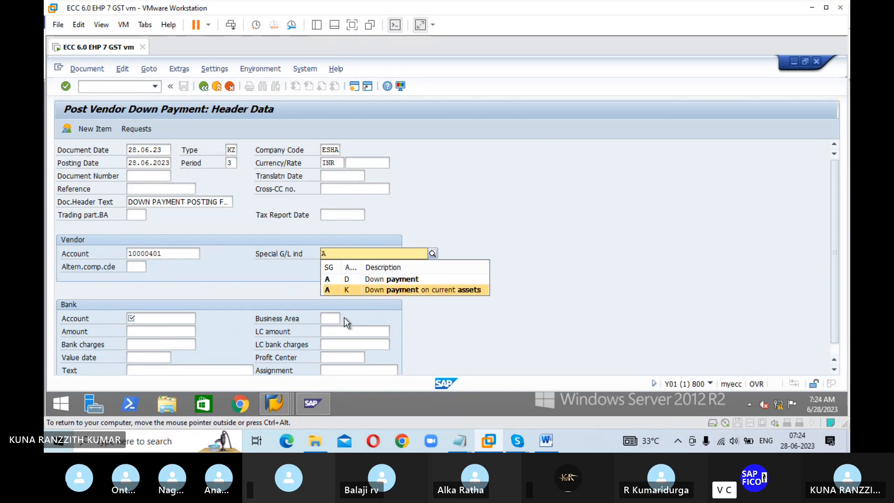
click(328, 293)
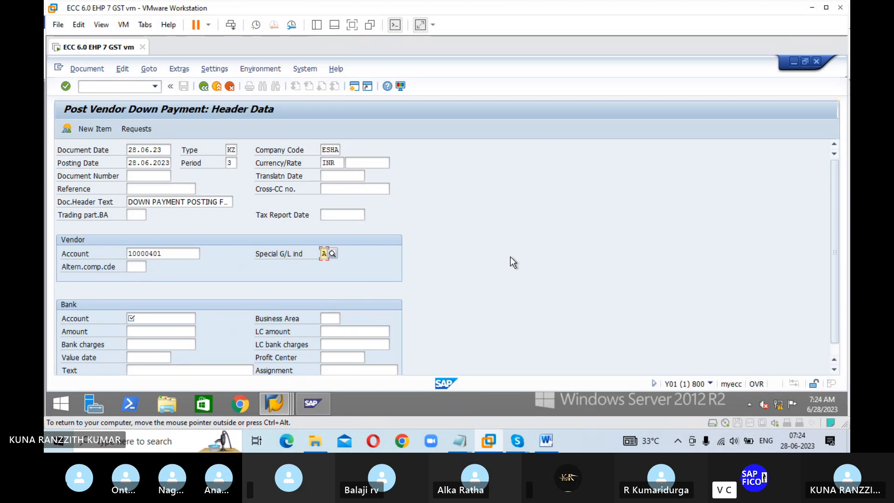
- Look up the G/L accounts of company code ESHA and choose IDFC FIRST BANK A/C as the bank account
click(155, 319)
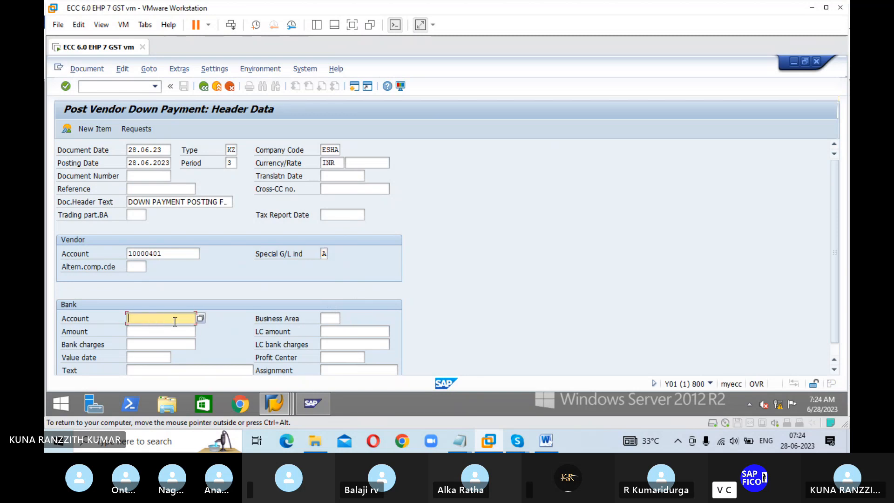
key(F4)
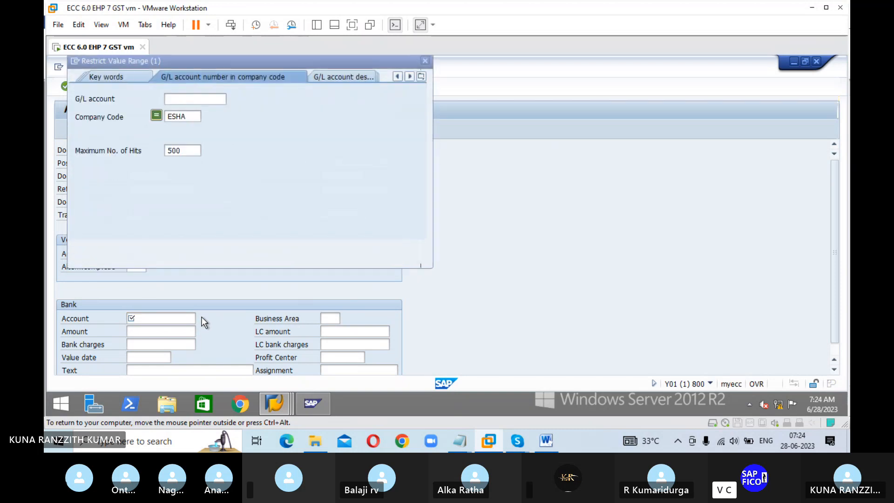
click(386, 247)
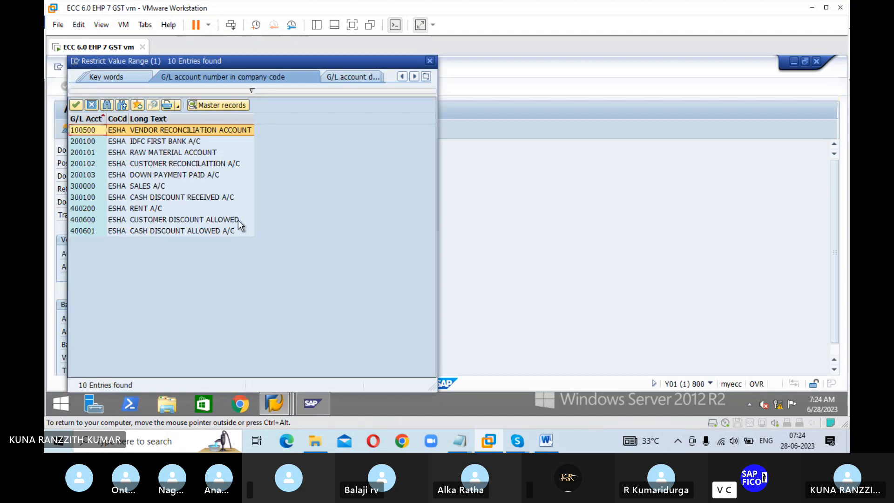
click(92, 139)
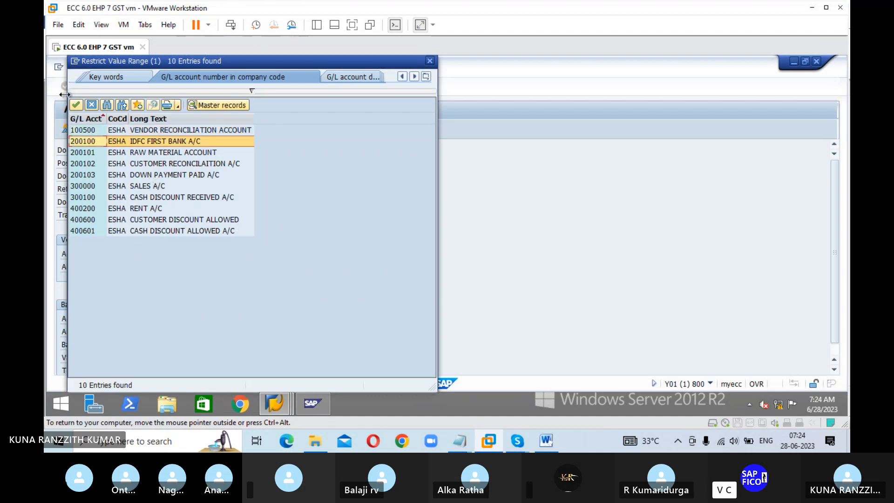
click(76, 105)
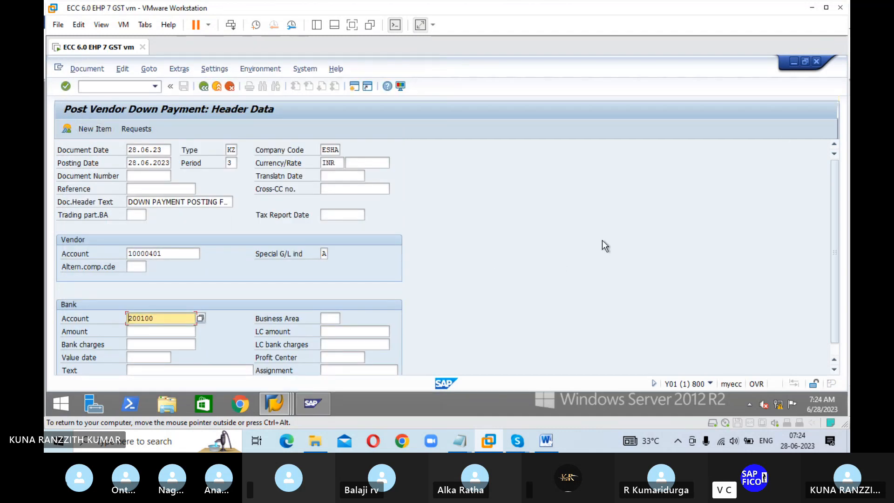
- Set the bank item's amount to 200000 and its value date to 28.06.23
scroll(585, 233, down, 1)
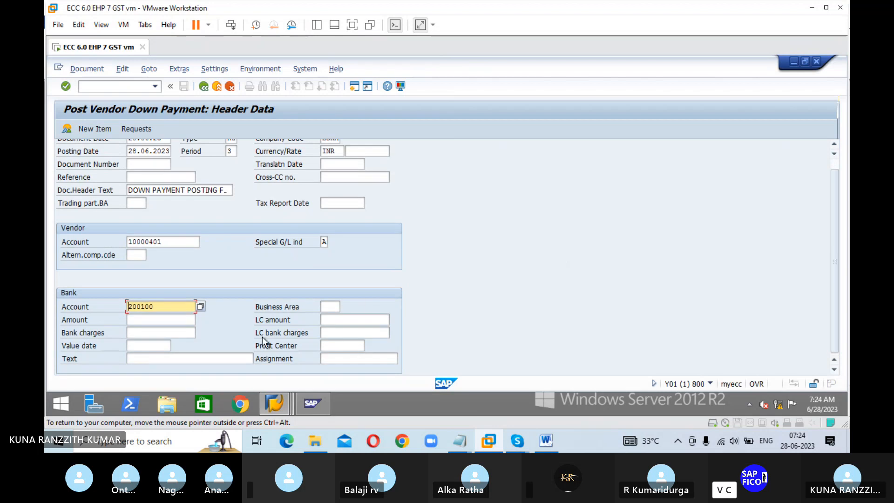
click(178, 322)
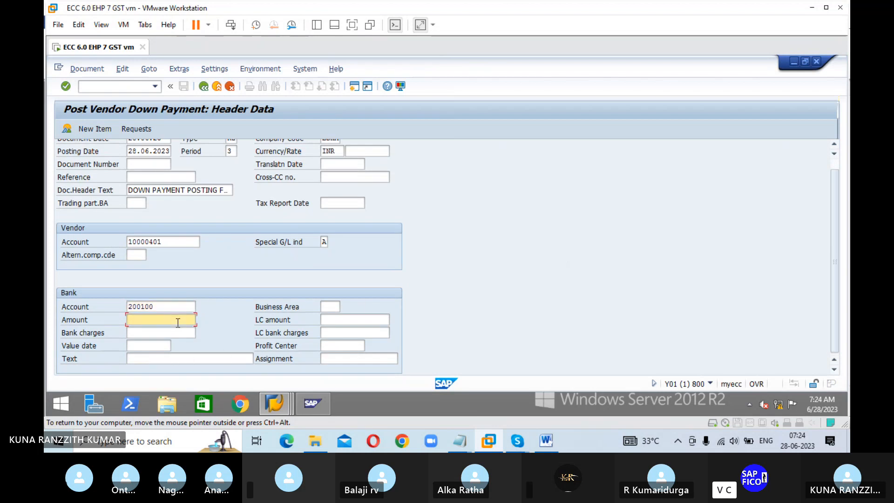
text(200000)
key(Tab)
key(Tab)
key(Tab)
key(Tab)
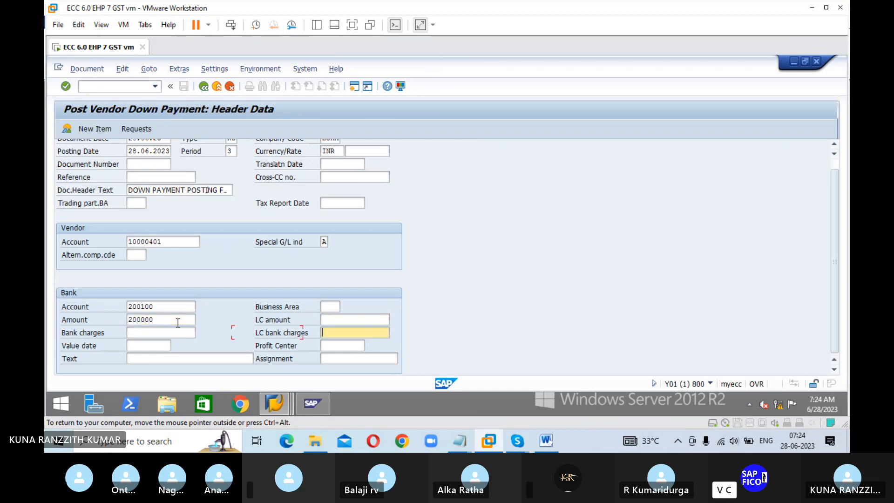
text(28.0)
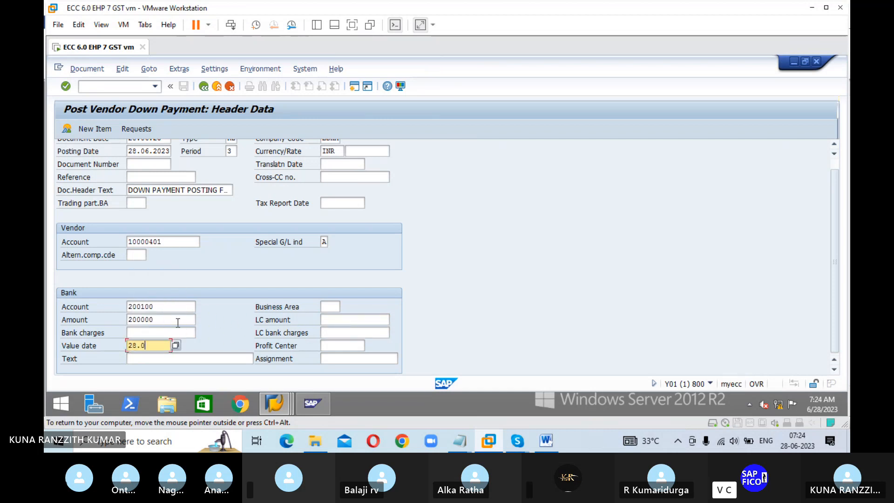
text(6.23)
key(Tab)
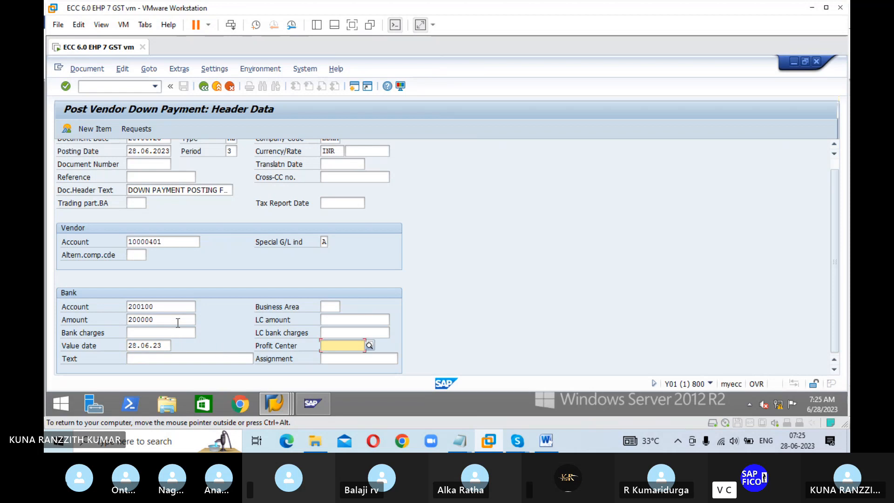
- Enter DOWN PAYMENT POSTINGS as the bank item's text
key(Tab)
text(D)
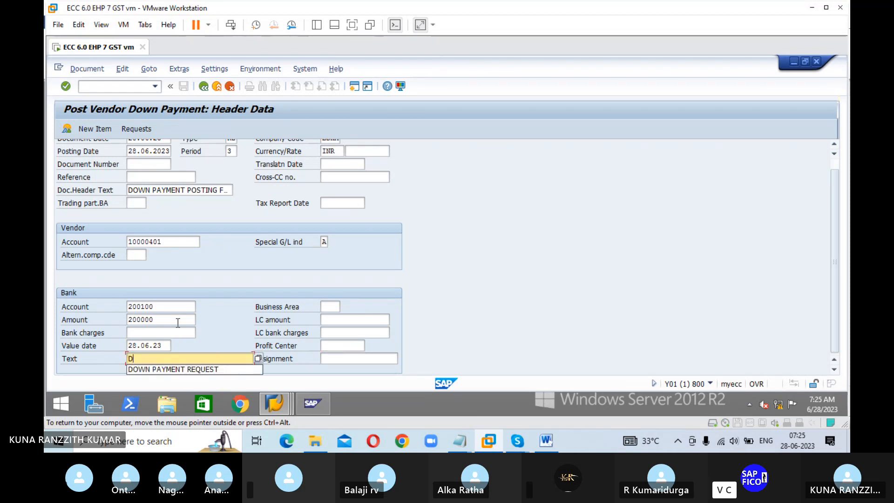
text(OWN PAYMNE)
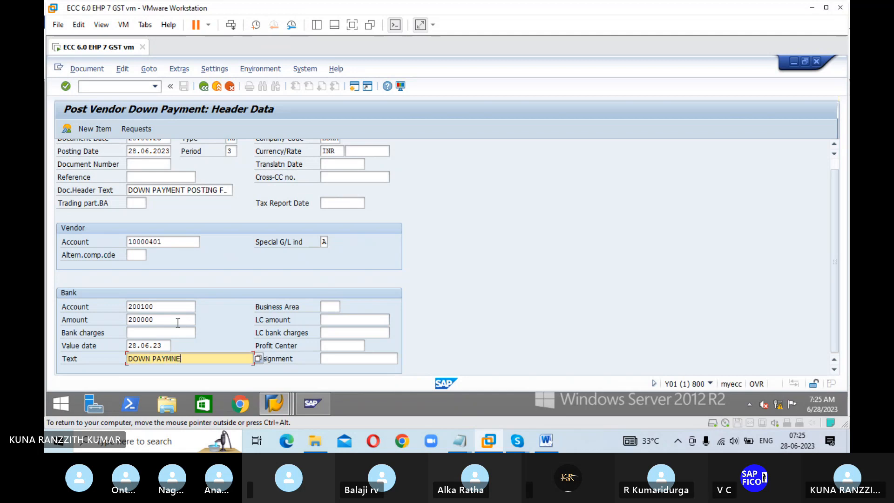
key(BackSpace)
key(BackSpace)
text(ENT POSTIN)
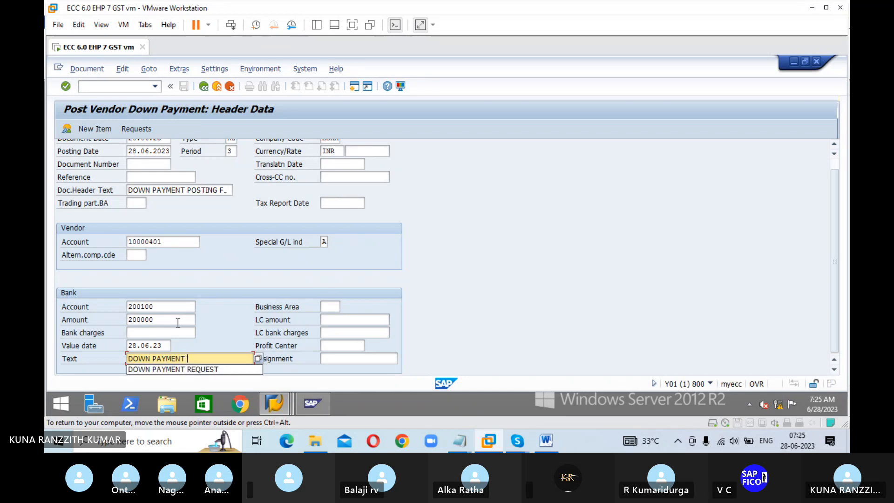
text(GS)
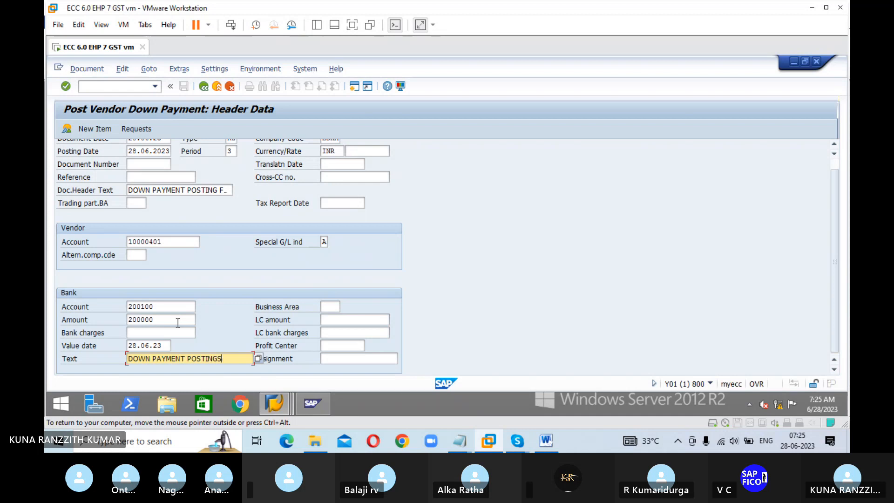
- Proceed from the header data to the vendor item and set its amount to 20000 INR
key(Return)
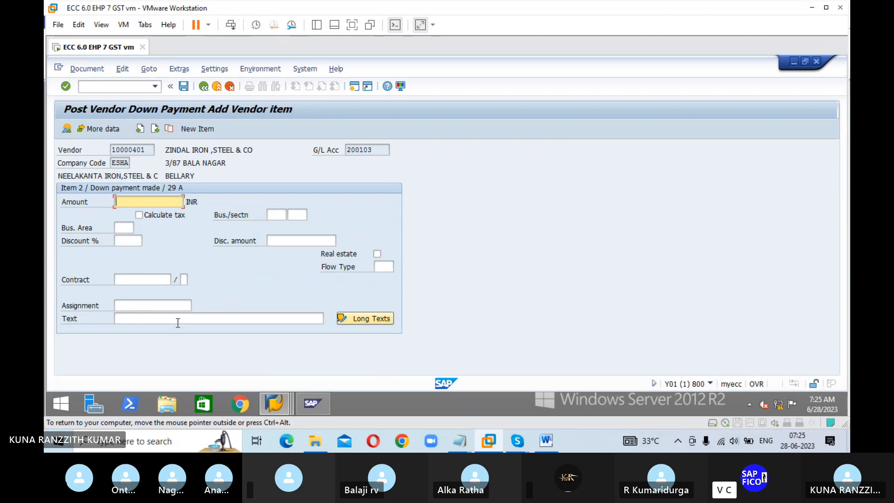
text(20000)
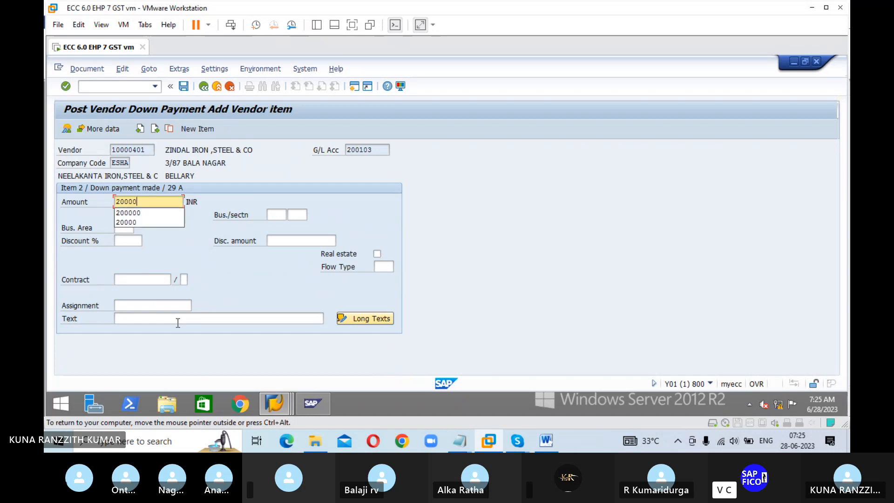
key(Return)
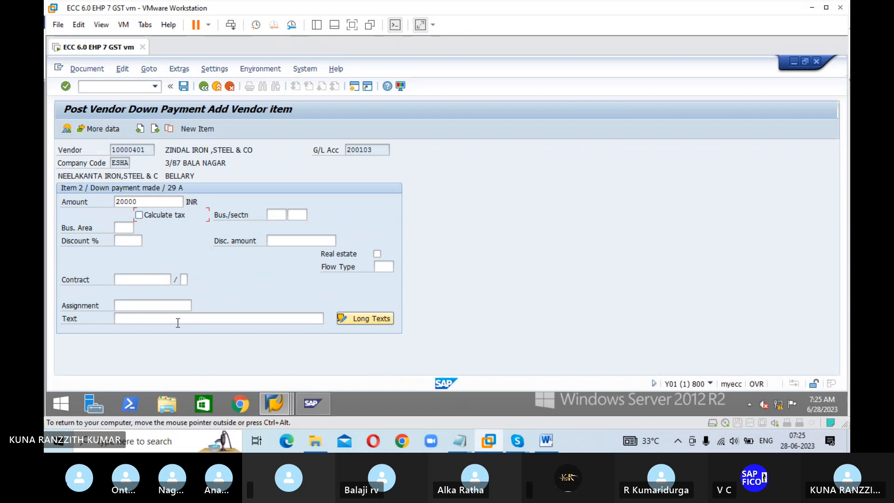
- Enter DOWN PAYMENT POSTINGS as the vendor item's text
key(Tab)
key(Tab)
key(Tab)
key(Tab)
key(Tab)
key(Tab)
key(Tab)
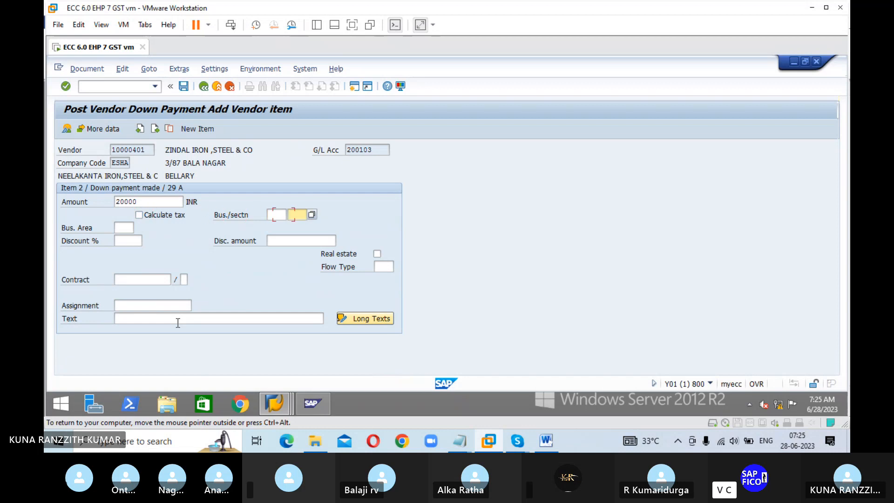
key(Tab)
key(Tab)
key(Tab)
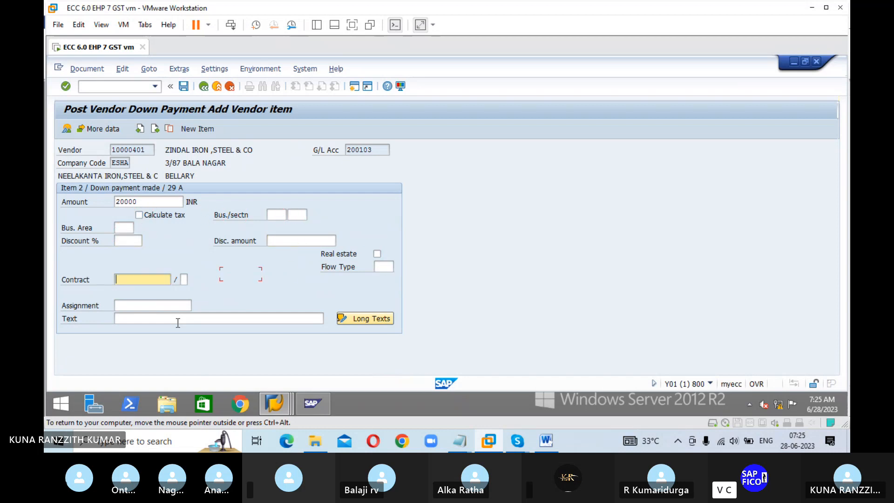
text(DOWN)
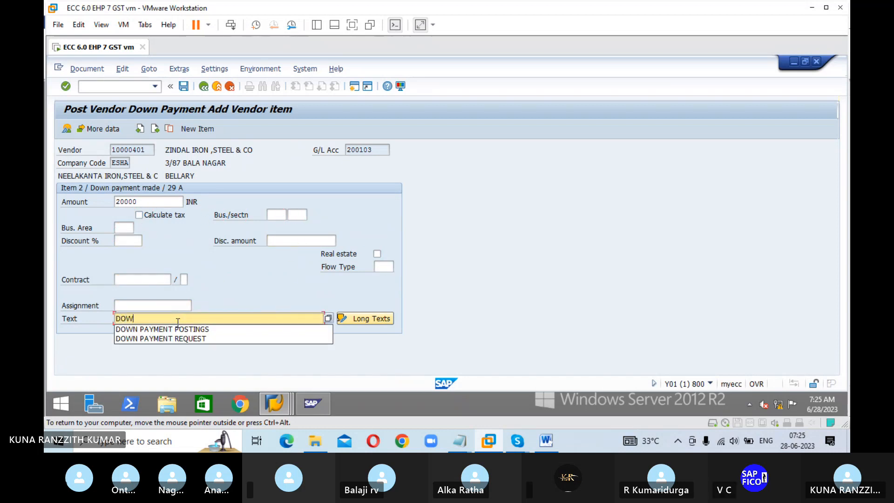
key(Down)
key(Return)
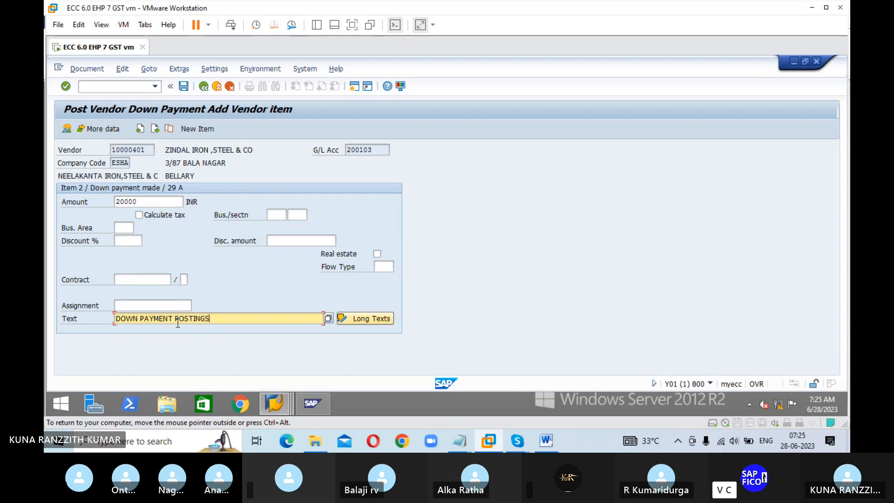
key(Return)
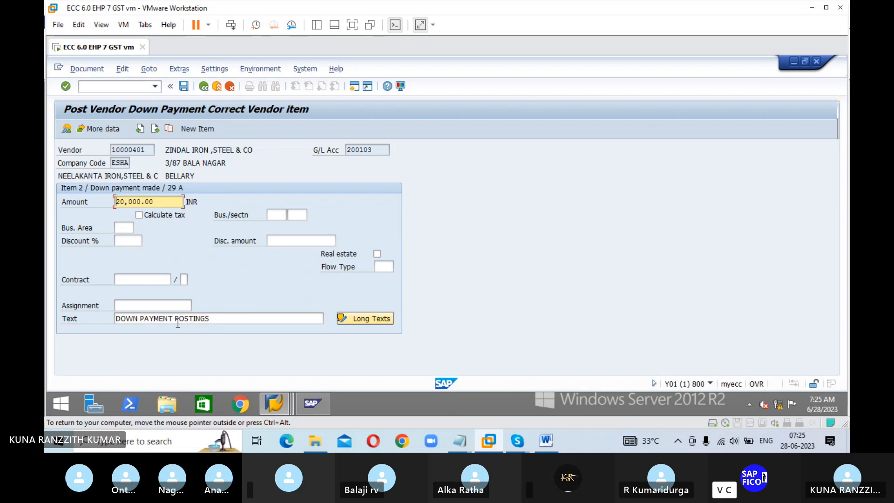
- Reopen the IDFC FIRST BANK A/C credit item from the document overview and correct its amount to 20000
click(183, 87)
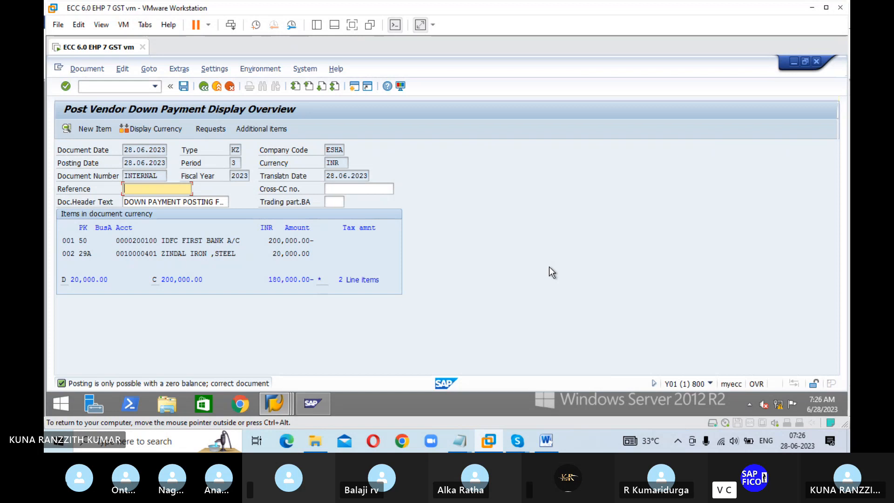
click(288, 241)
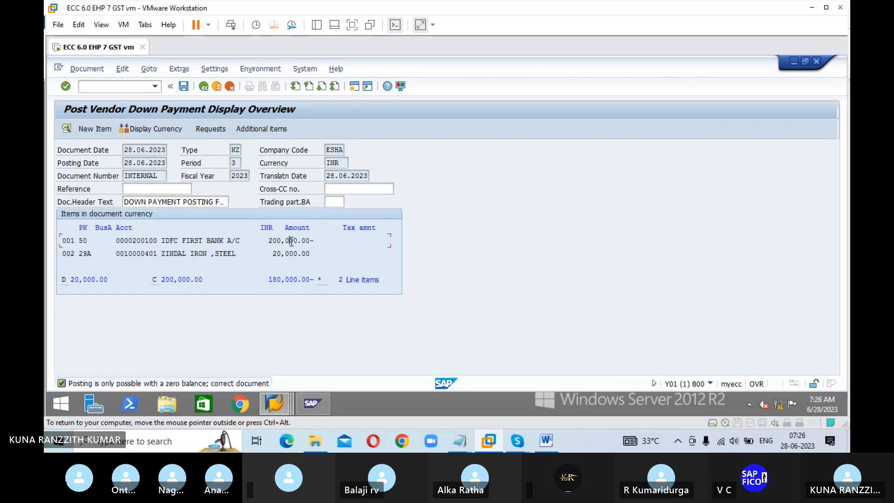
double_click(223, 239)
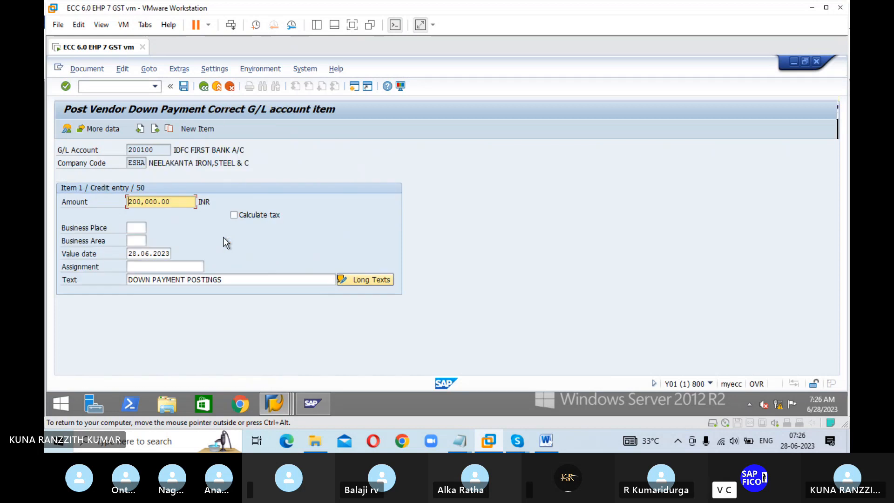
click(194, 200)
key(BackSpace)
key(BackSpace)
key(BackSpace)
key(BackSpace)
key(BackSpace)
key(BackSpace)
key(BackSpace)
key(BackSpace)
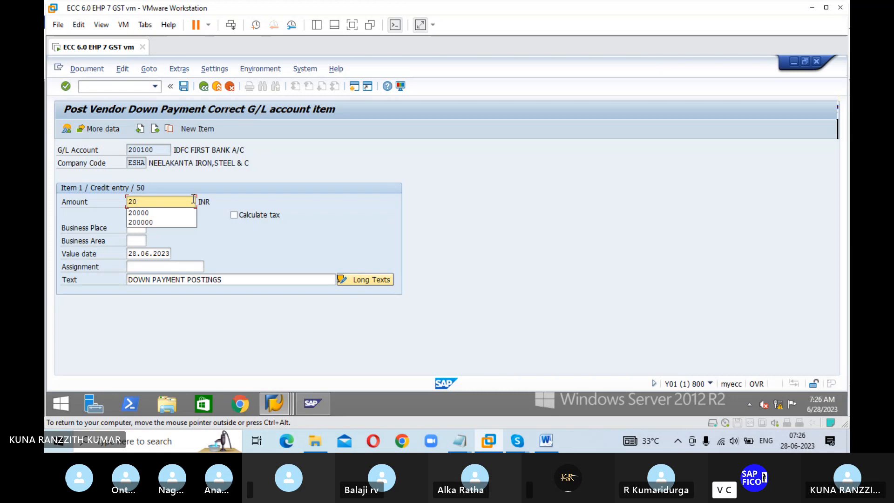
key(Down)
key(Return)
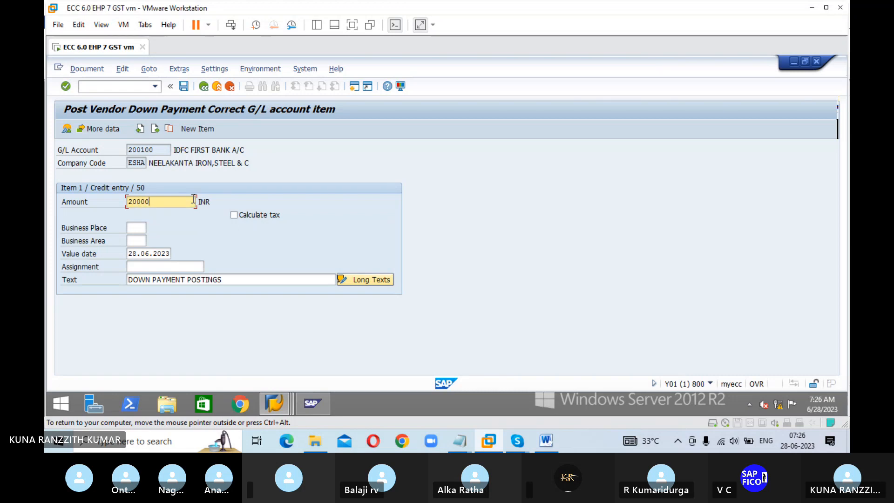
key(Return)
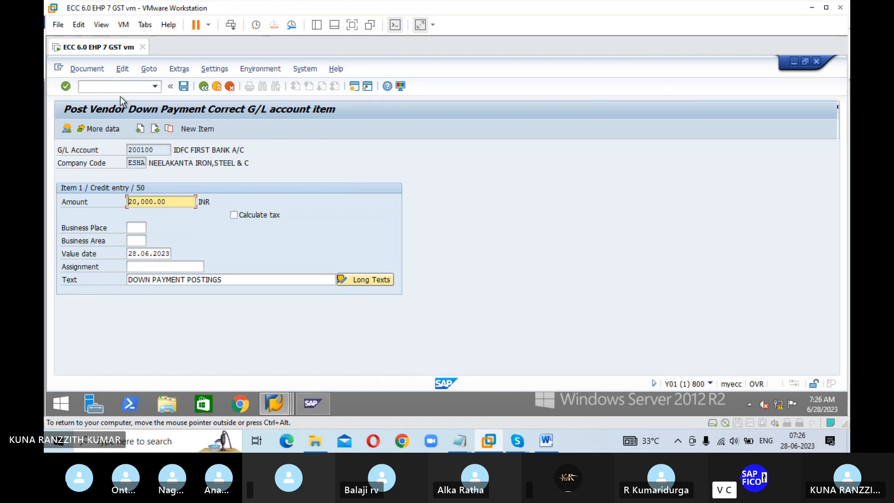
- Simulate the vendor down payment document and post it
click(87, 69)
click(101, 122)
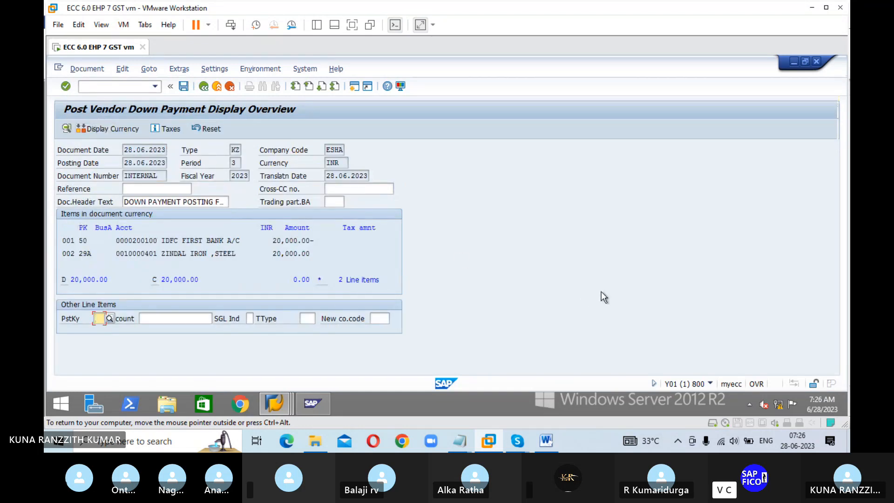
click(184, 86)
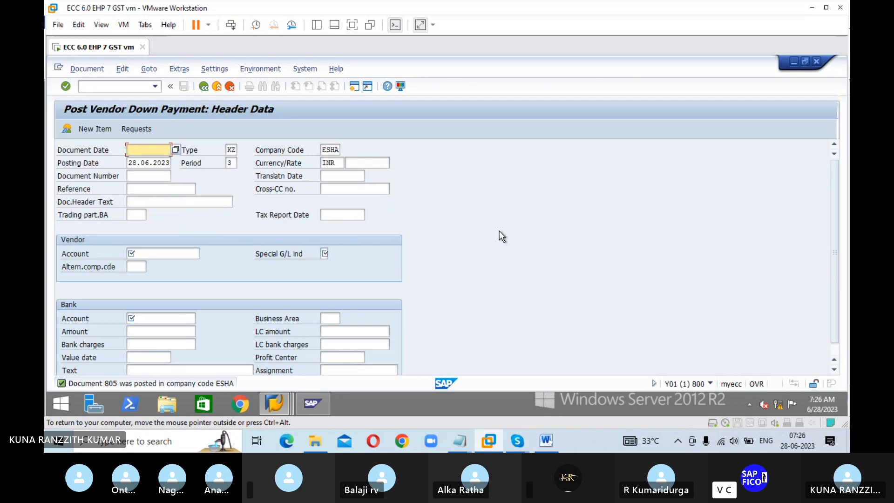
- Switch to the Word notes, append ---805 to the F-48 down payment posting line and save the document
click(546, 440)
drag(520, 305, 526, 305)
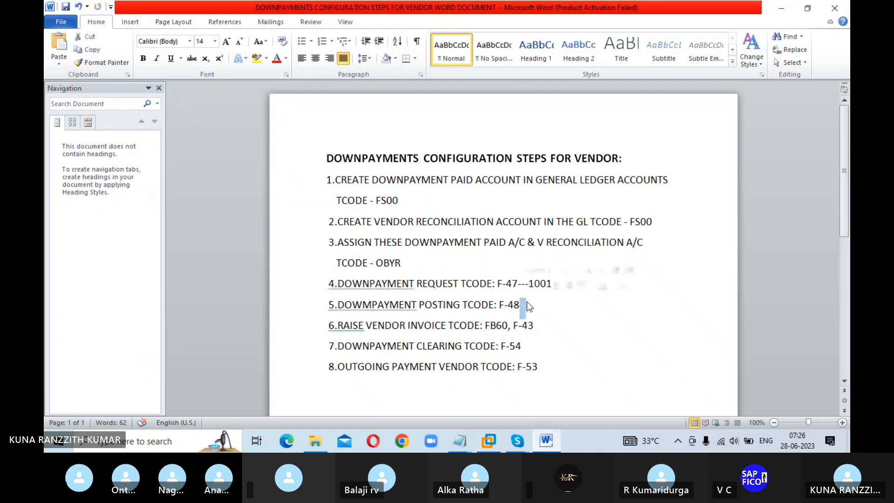
text(---)
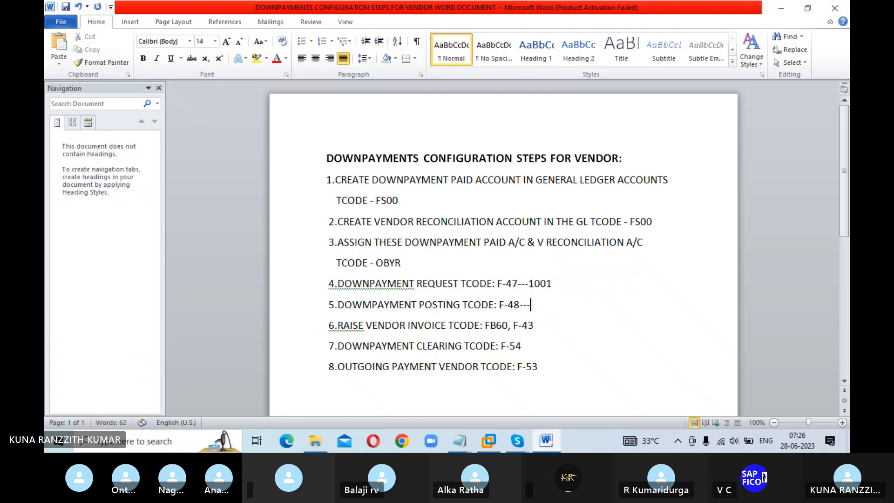
text(805)
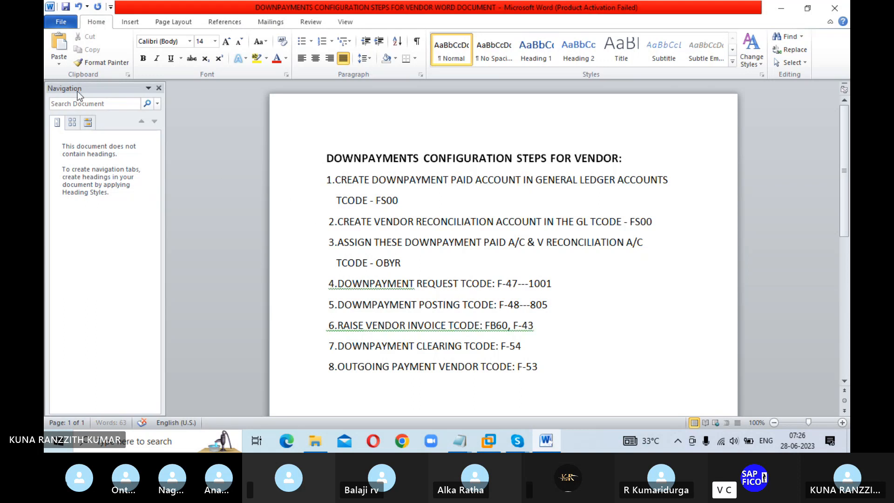
click(66, 7)
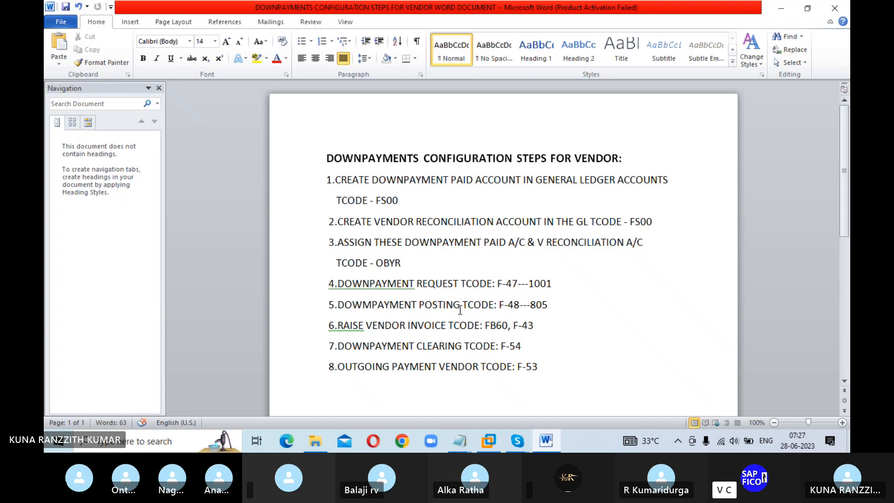
- Switch back to SAP and start the vendor line item display with transaction FBL1N
click(488, 445)
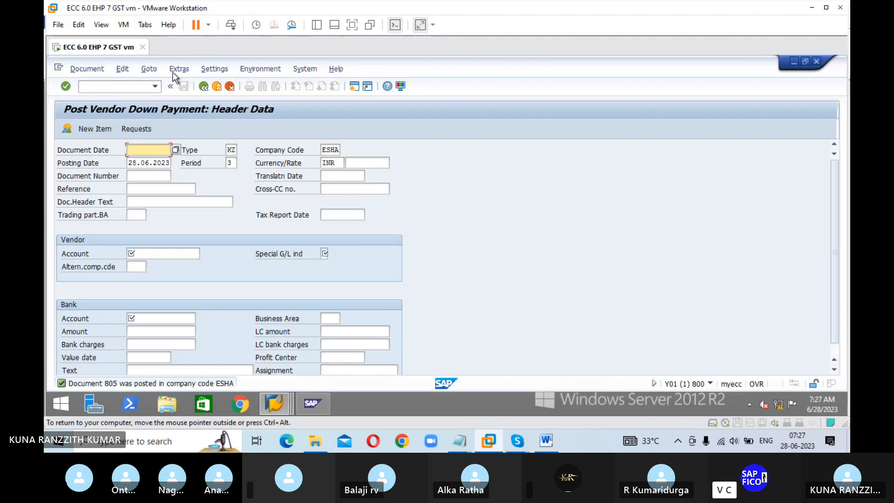
click(121, 86)
text(/N)
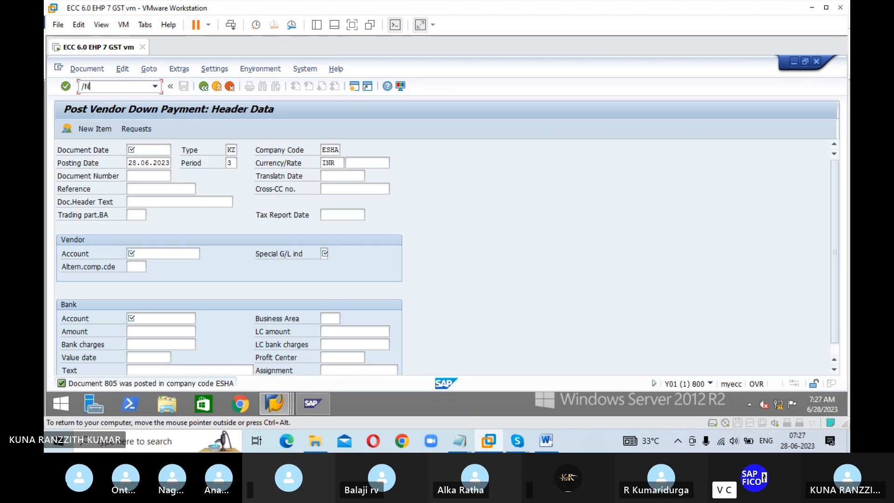
text(FBL1N)
key(Return)
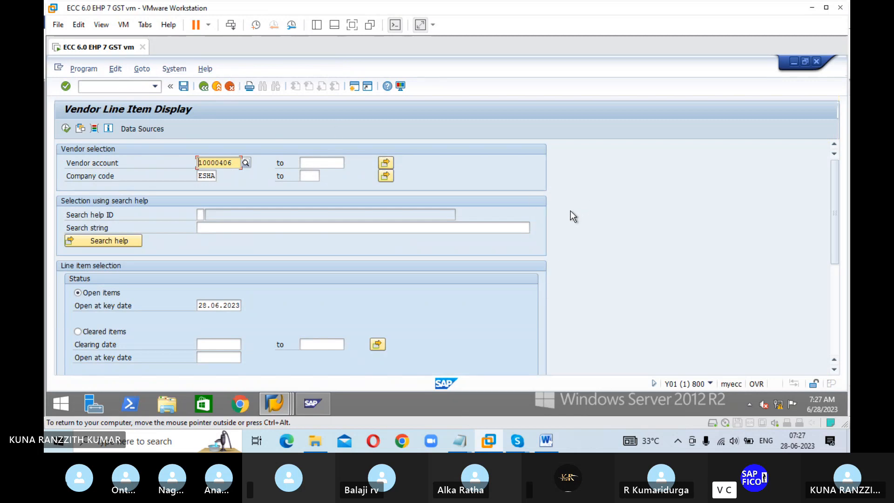
- Include special G/L transactions in the selection and display the preset vendor's open line items for company code ESHA
scroll(583, 214, down, 2)
scroll(585, 215, down, 1)
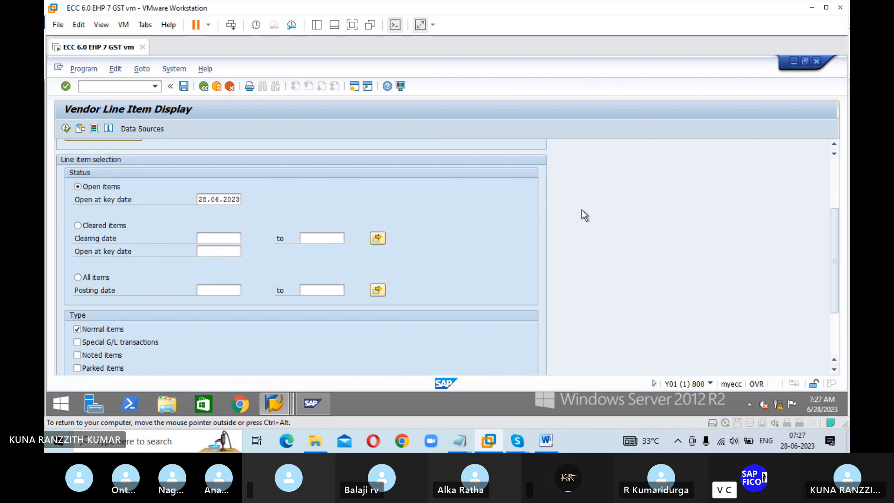
click(136, 347)
scroll(629, 239, up, 1)
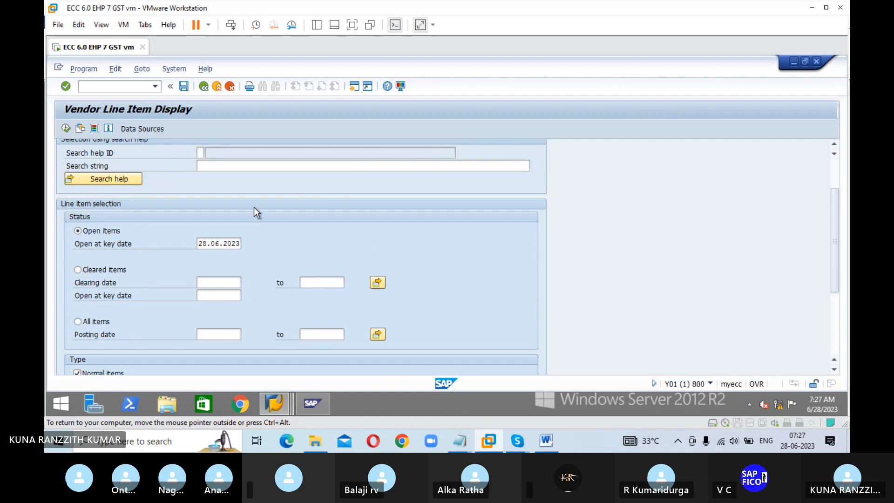
click(66, 129)
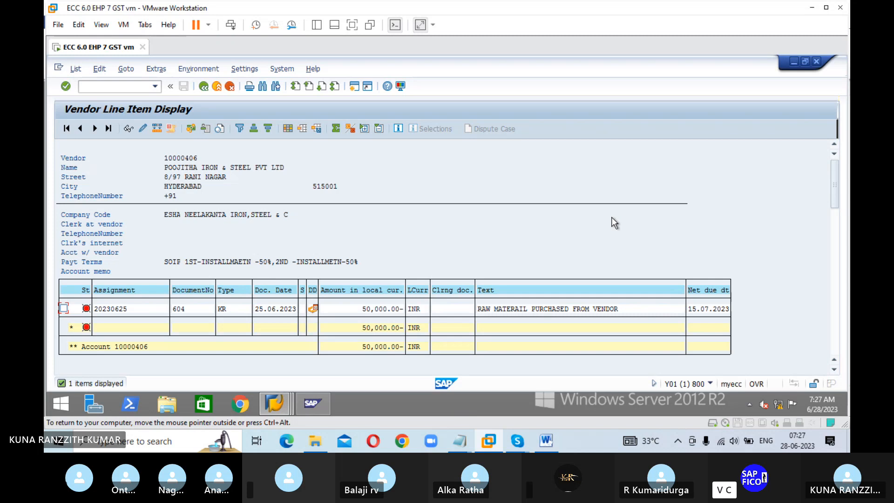
scroll(613, 216, down, 3)
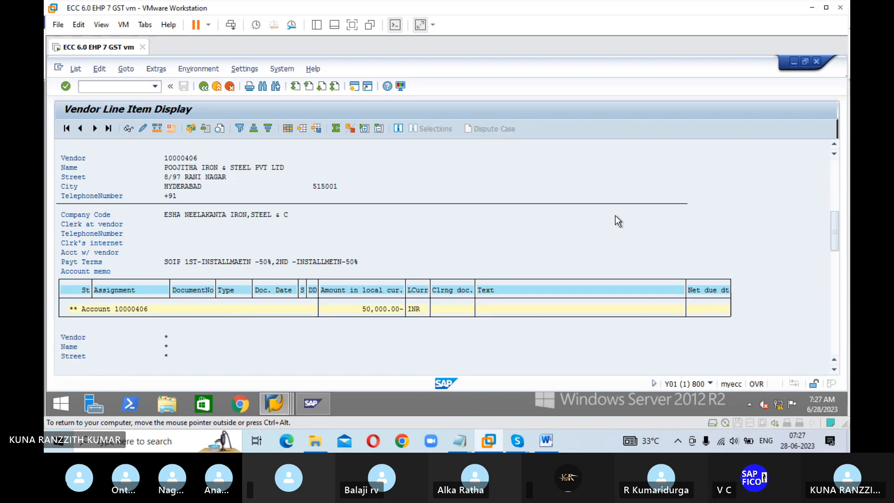
scroll(616, 215, down, 3)
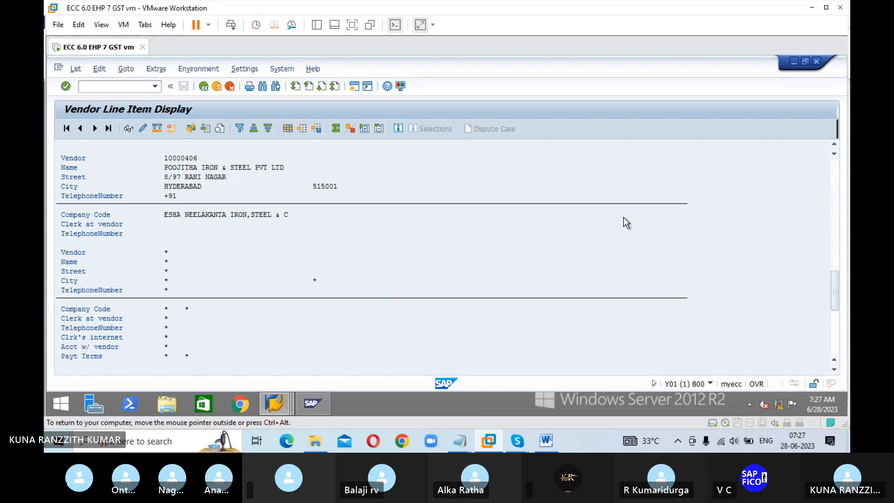
scroll(625, 217, down, 2)
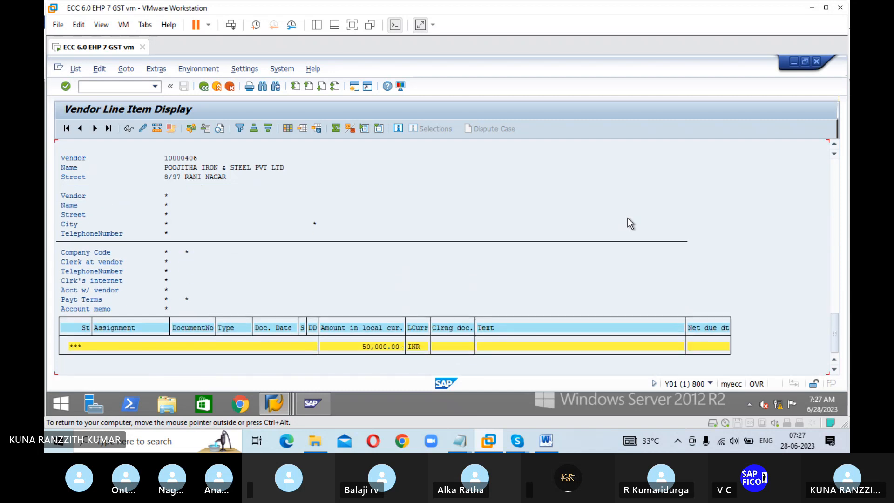
scroll(627, 217, up, 3)
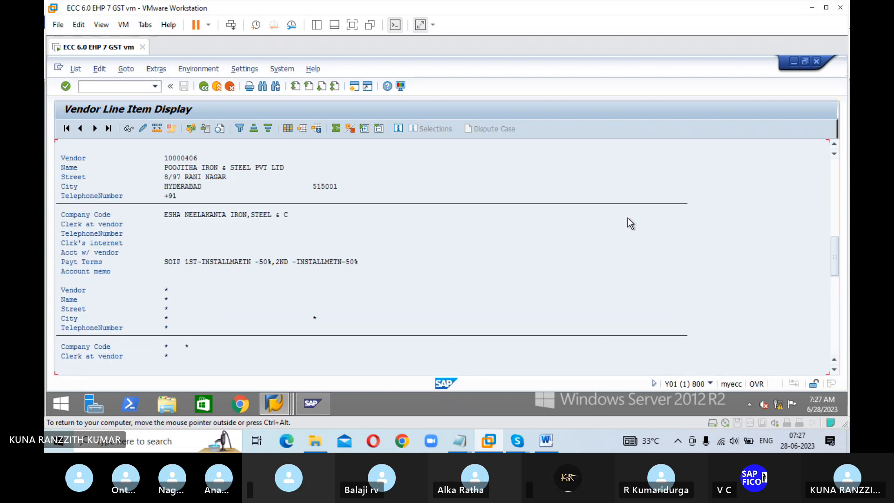
scroll(628, 217, up, 3)
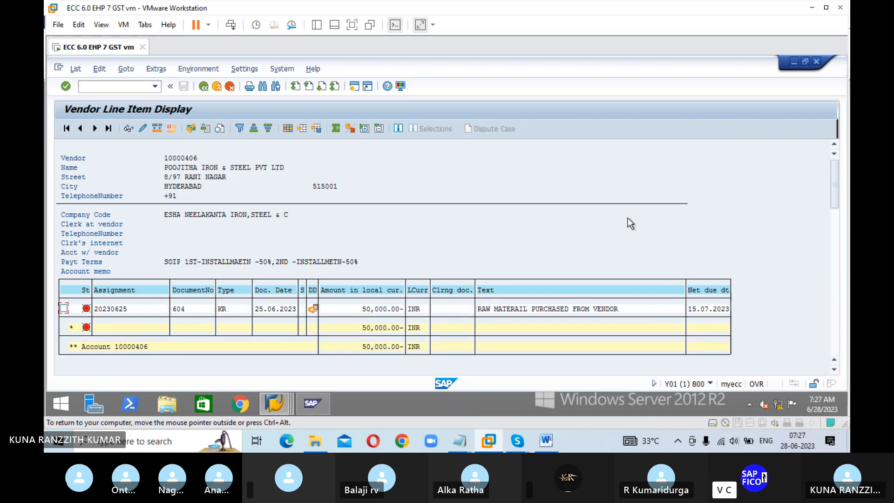
- Return to the selection screen and choose ZINDAL IRON ,STEEL & CO as the vendor account from the ESHA vendor search
click(204, 86)
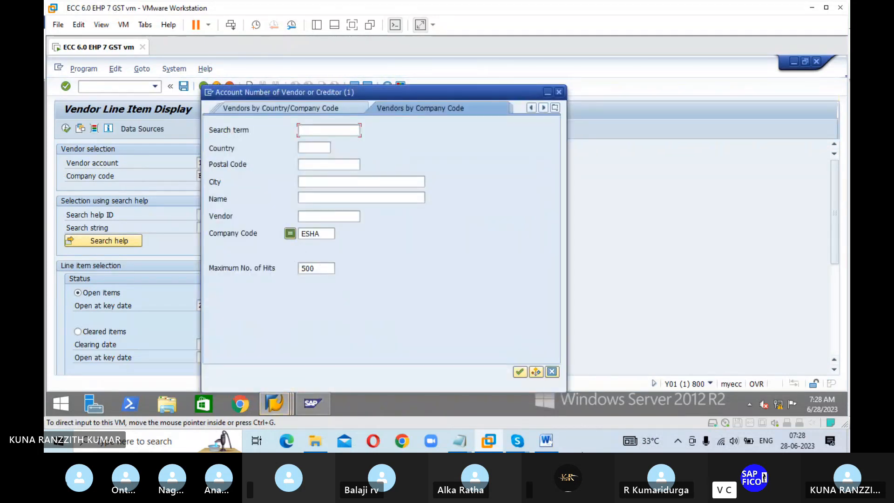
click(524, 370)
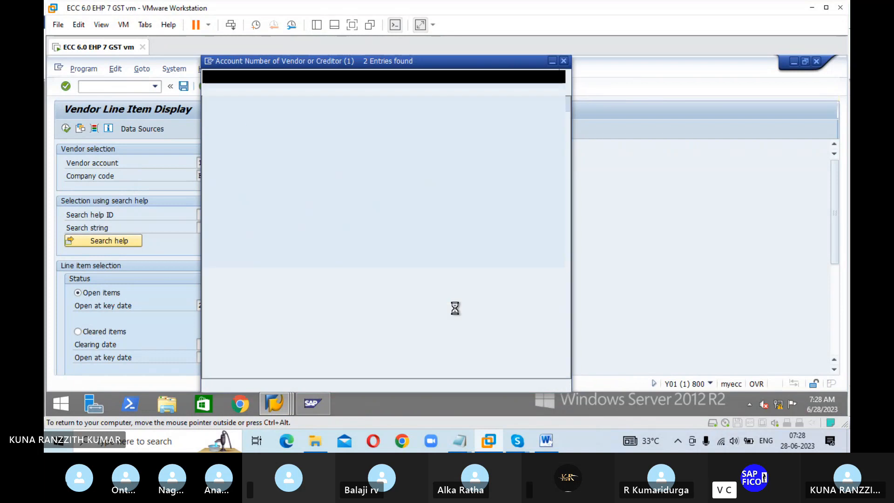
click(213, 142)
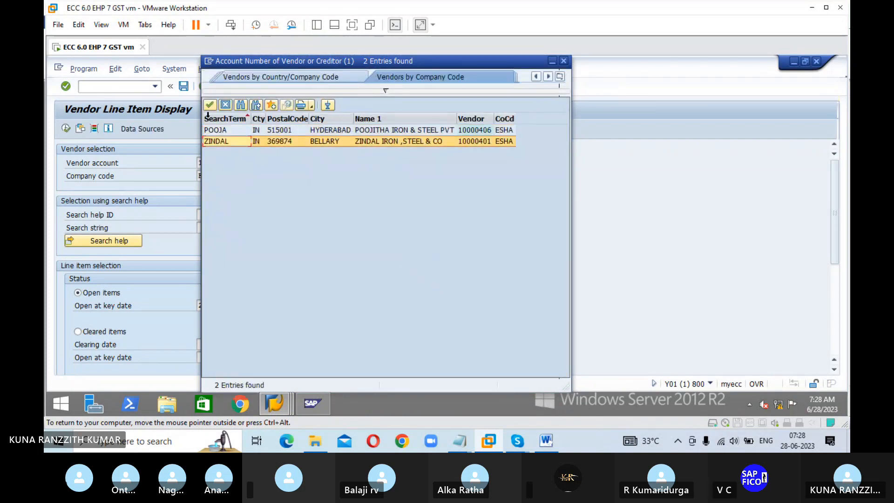
click(210, 105)
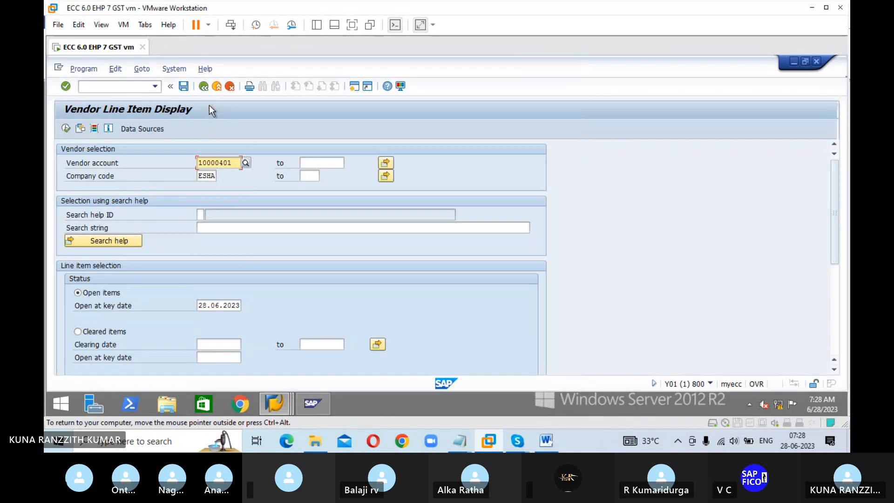
- Display the open line items of ZINDAL IRON ,STEEL & CO for company code ESHA and return to SAP Easy Access
click(65, 129)
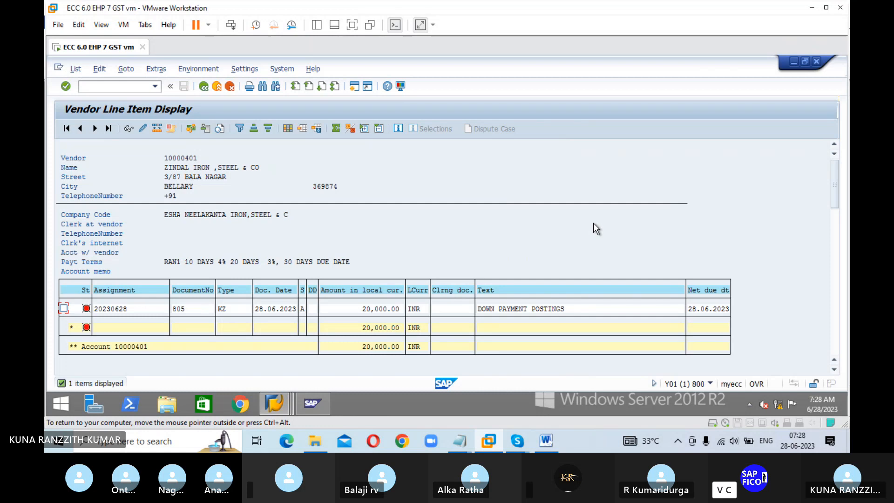
click(113, 87)
text(/N)
key(Return)
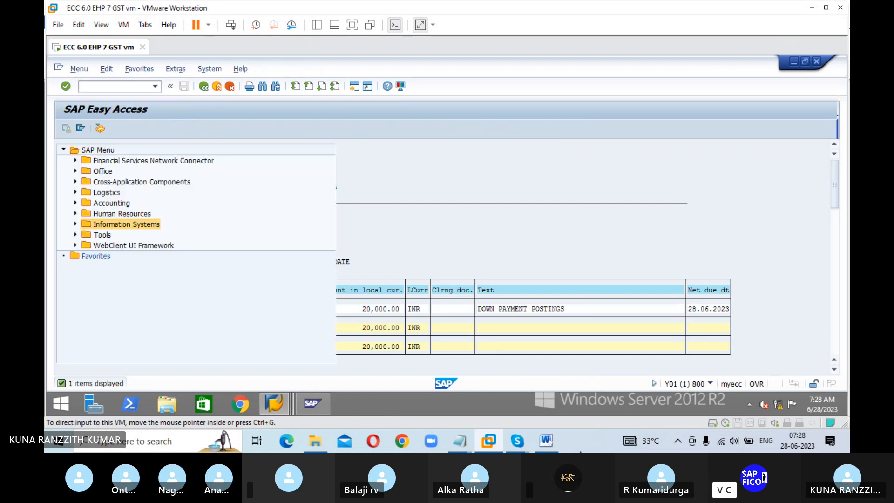
- Consult the Word notes, switch back to SAP and start vendor invoice entry with transaction FB60
click(546, 442)
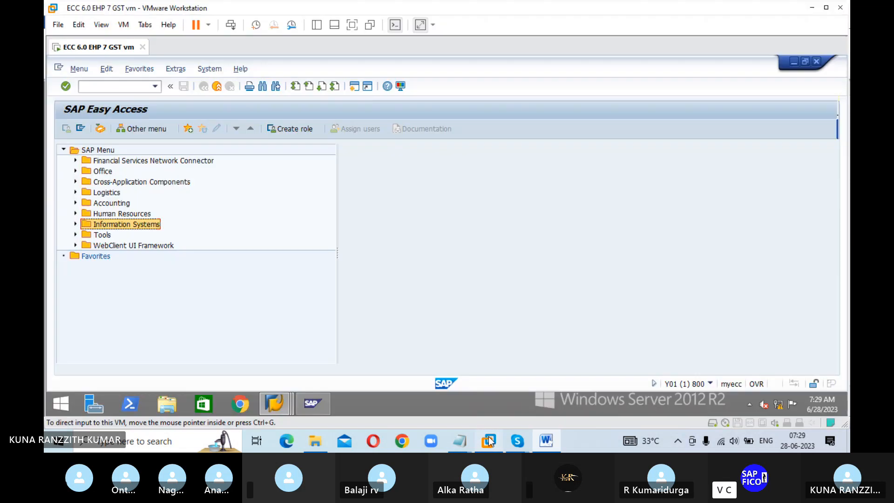
click(489, 441)
click(131, 87)
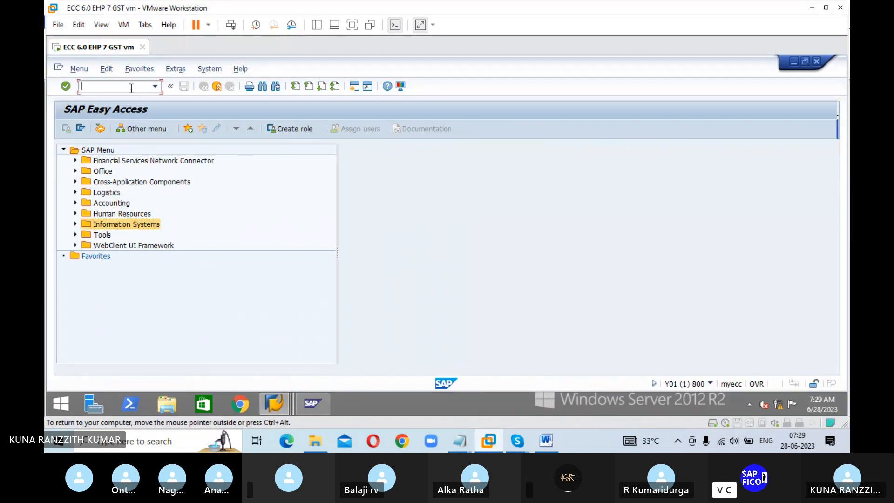
text(FB60)
key(Return)
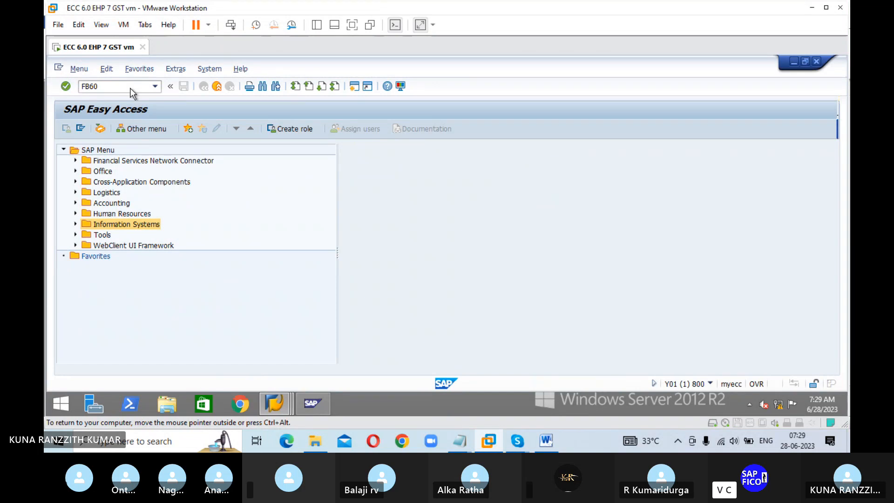
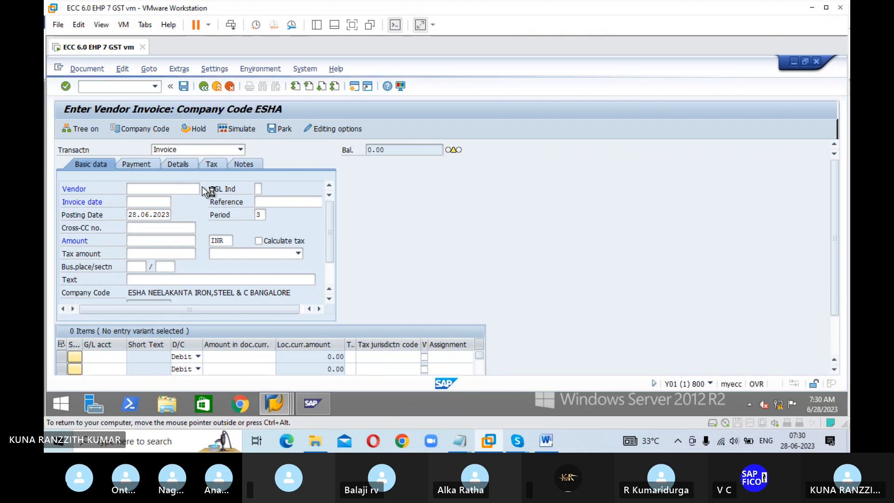
- Choose ZINDAL IRON ,STEEL & CO as the invoice vendor from the ESHA vendor search
key(F4)
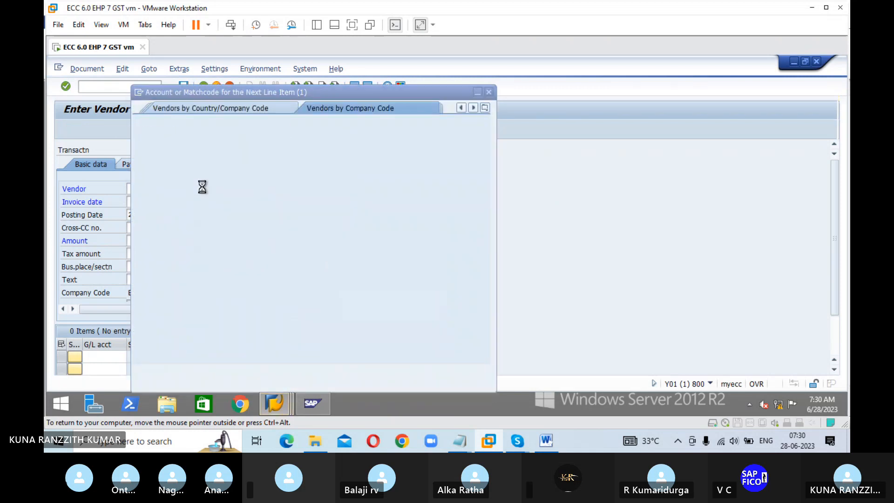
click(448, 372)
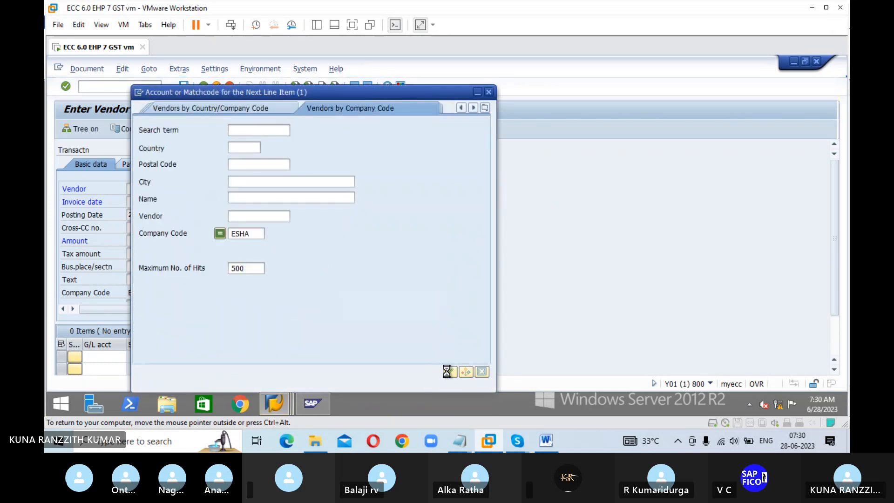
click(167, 142)
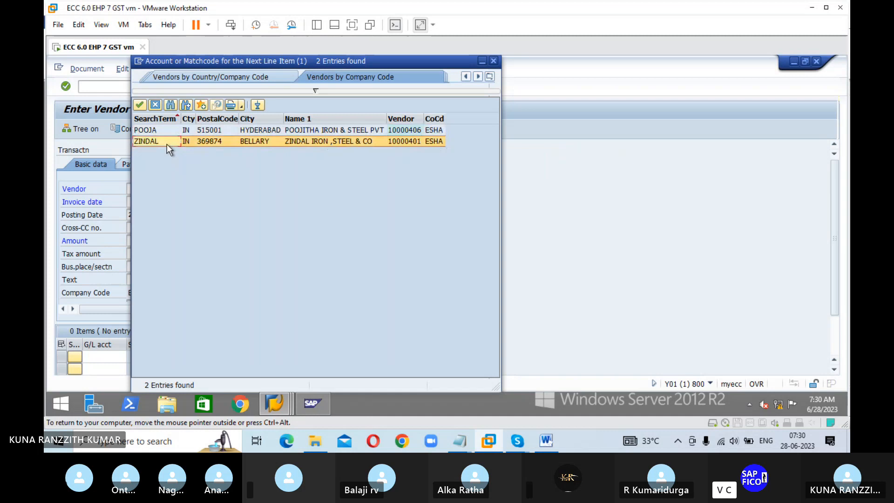
click(140, 105)
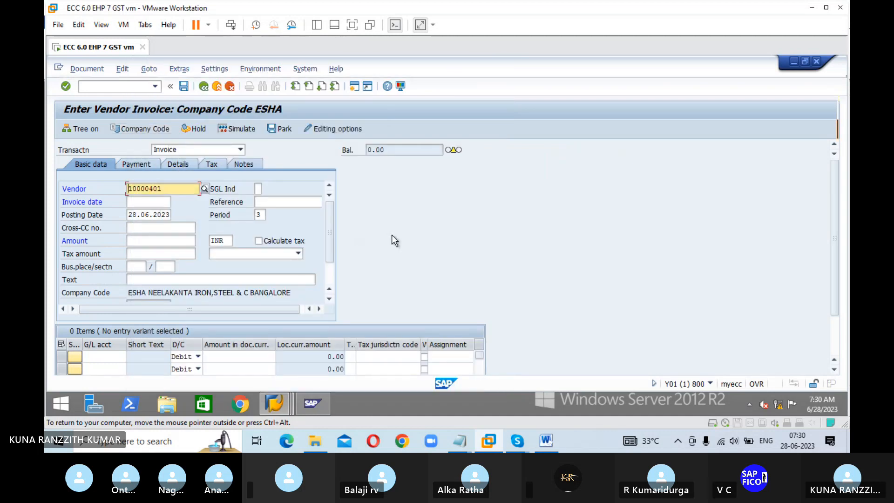
- Set the invoice date to 28.06.23 and the reference to invocie in the invoice's basic data
key(Tab)
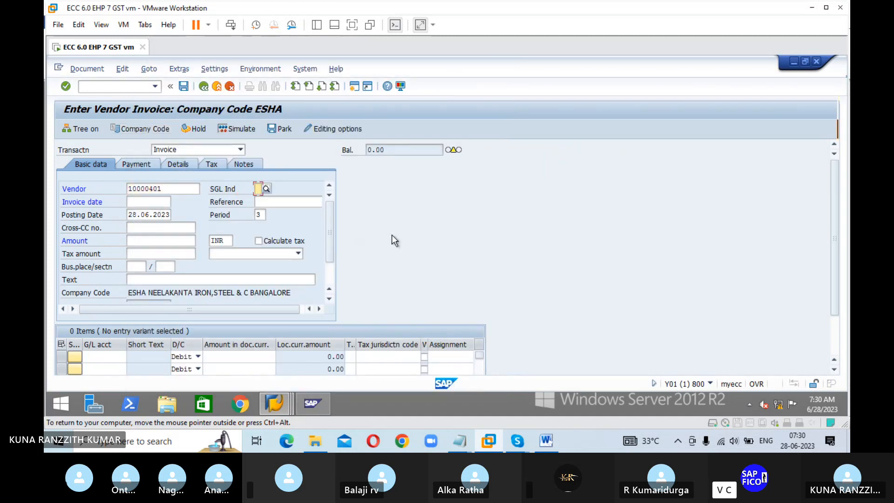
key(Tab)
text(28.)
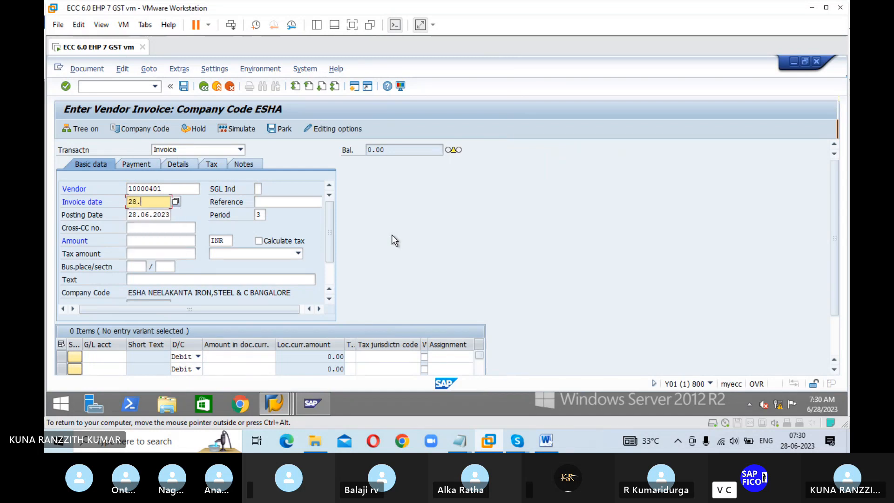
text(06.23)
key(Tab)
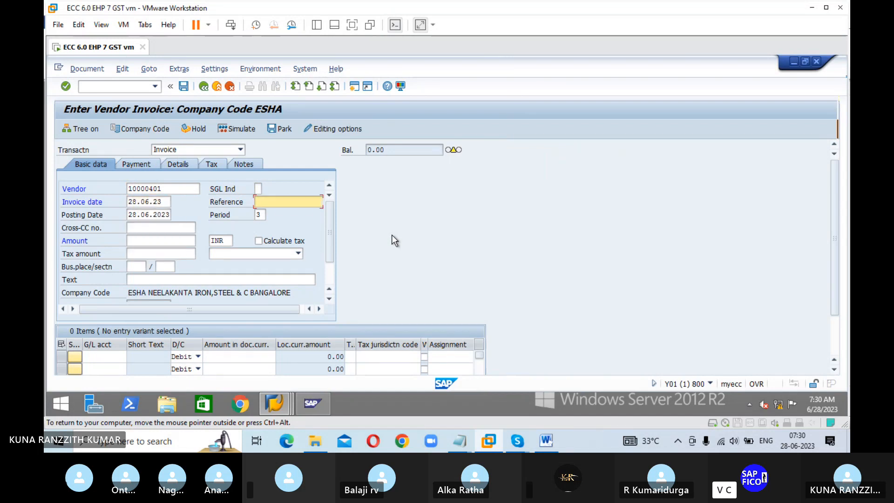
text(I)
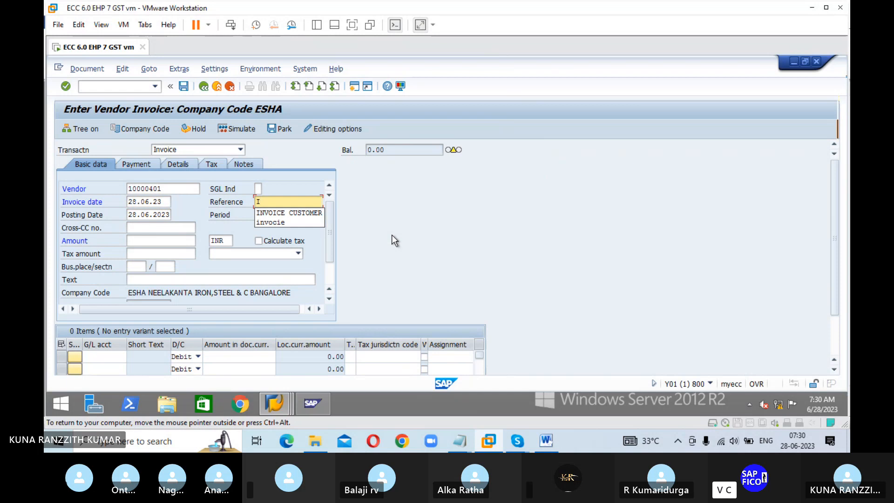
key(Return)
key(Return)
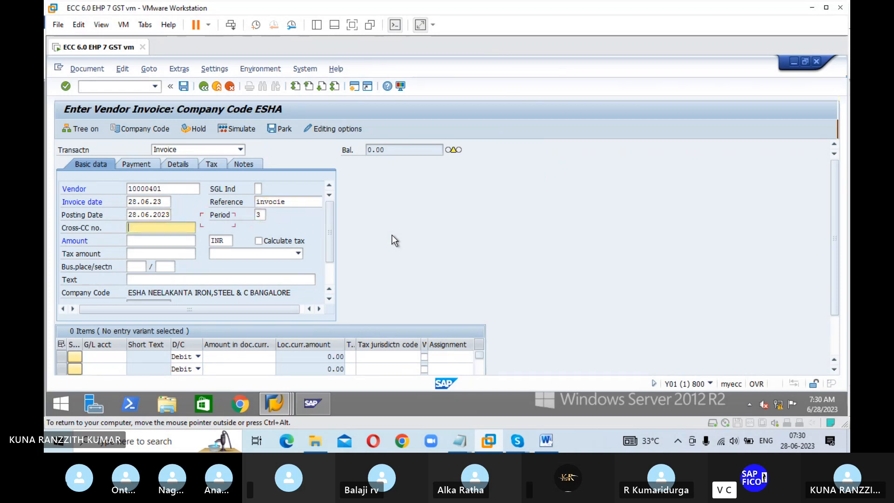
- Set the invoice amount to 50000 INR and the text to RAW MATERAIL PURCHASED FROM VENDOR
key(Tab)
text(50000)
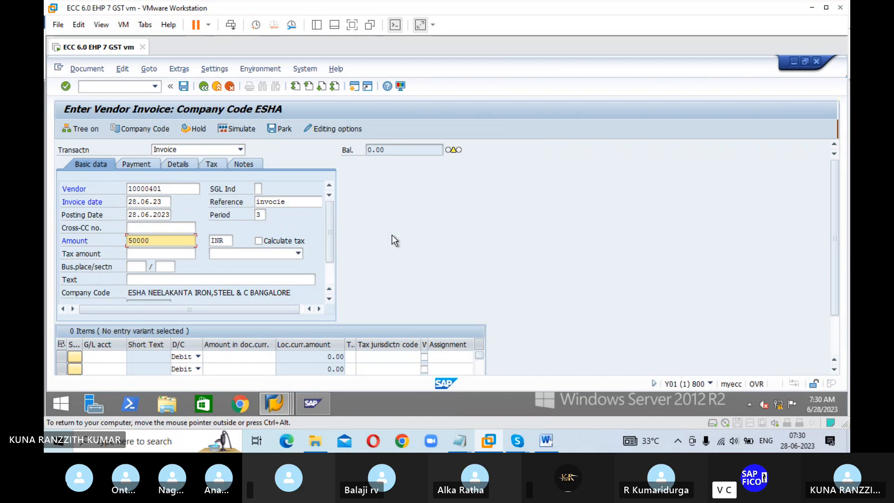
key(Tab)
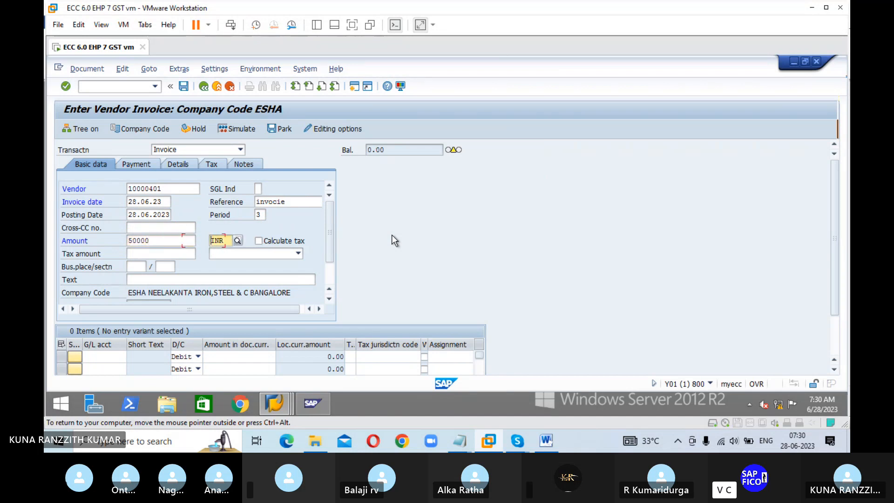
key(Tab)
key(Tab)
key(Tab)
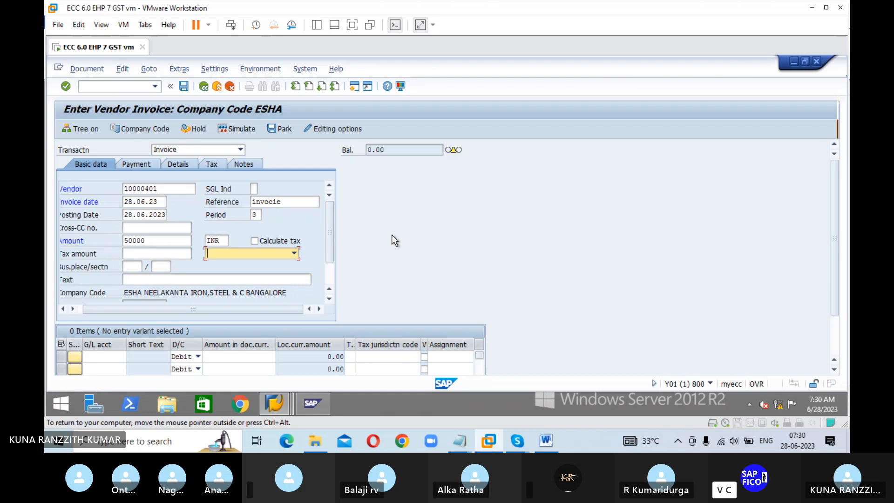
key(Tab)
key(Tab)
key(Tab)
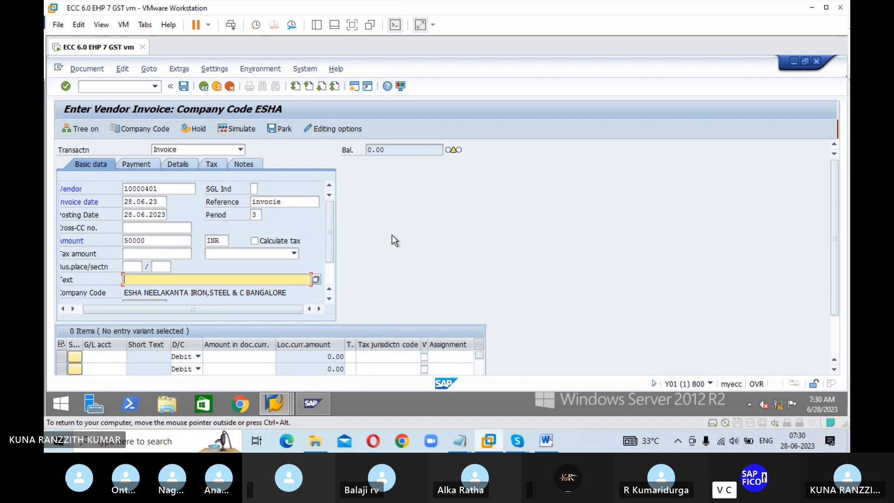
text(R)
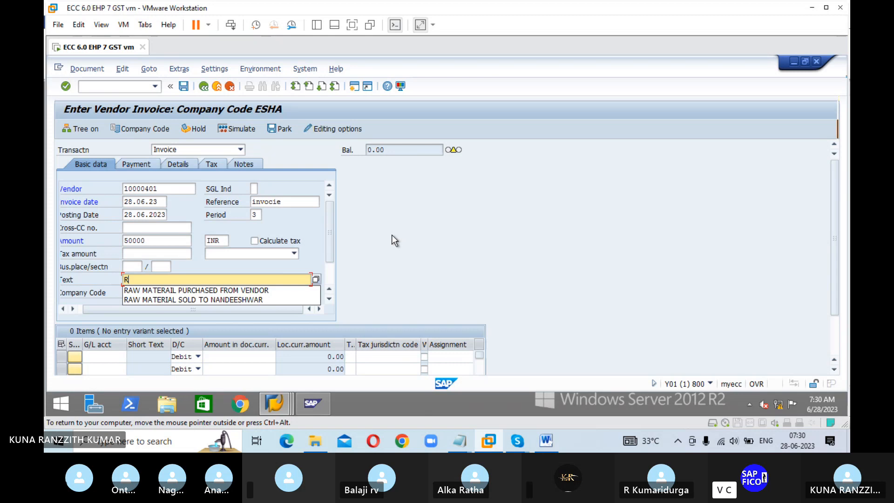
key(Down)
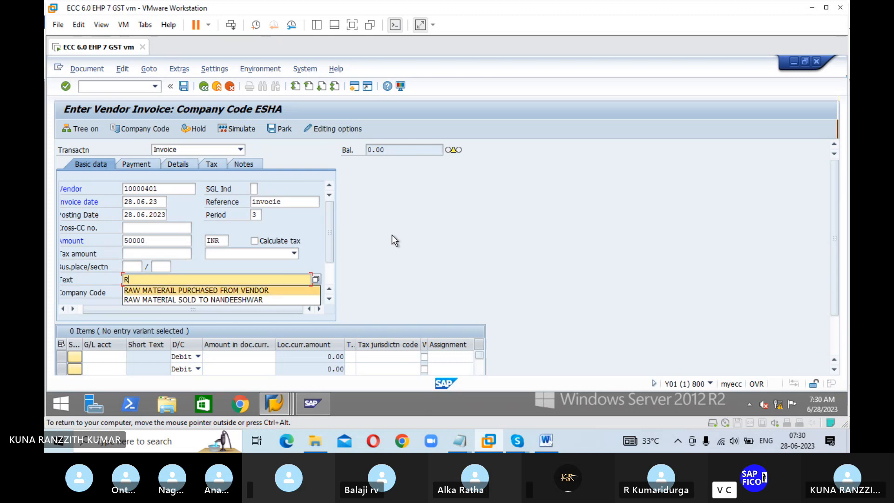
key(Return)
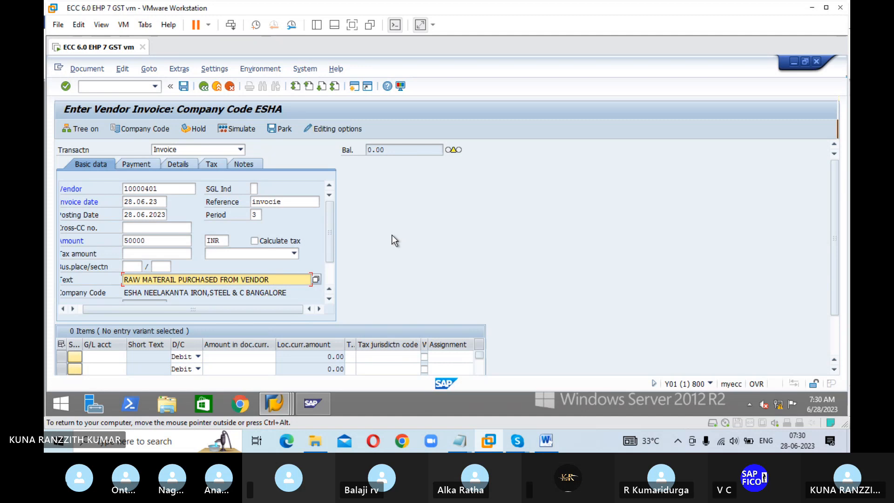
- Add a debit line item of 50000 on the RAW MATERIAL ACCOUNT chosen from the ESHA G/L account search
key(Tab)
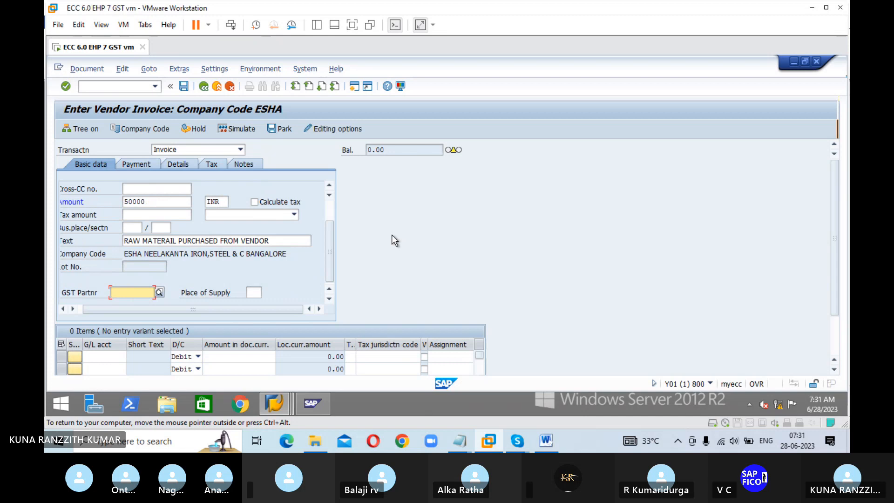
key(Tab)
key(Tab)
key(Tab)
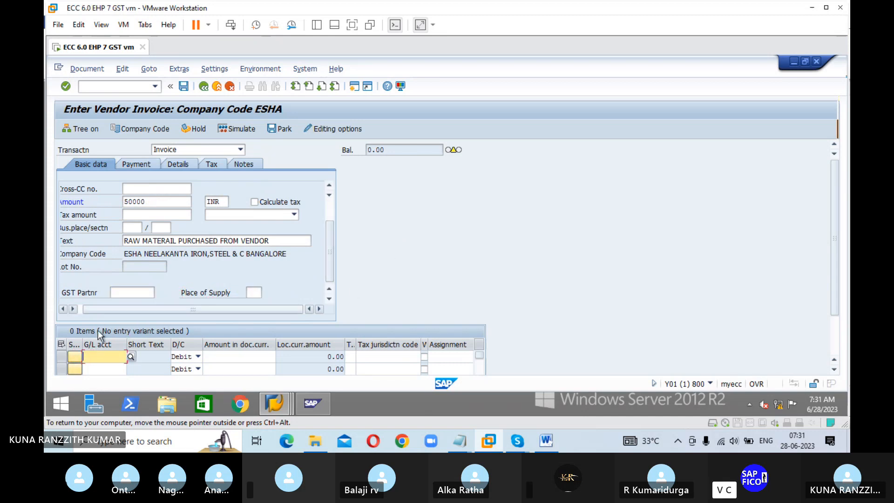
click(131, 356)
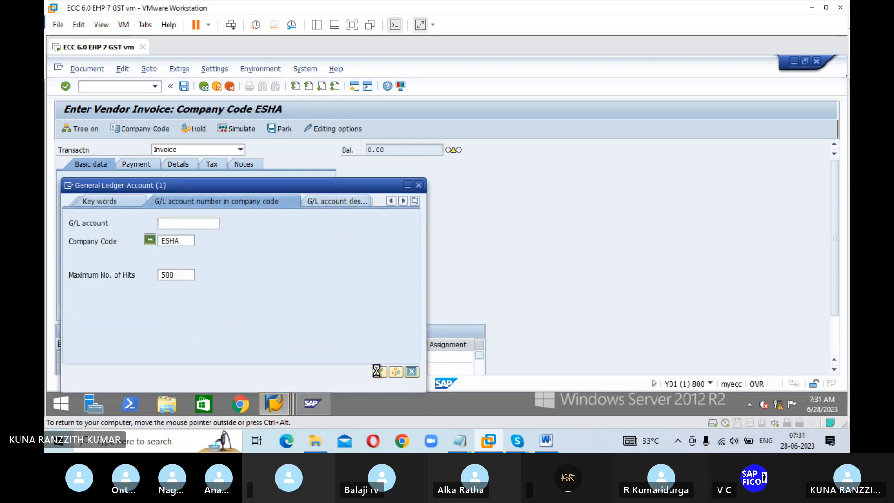
click(379, 371)
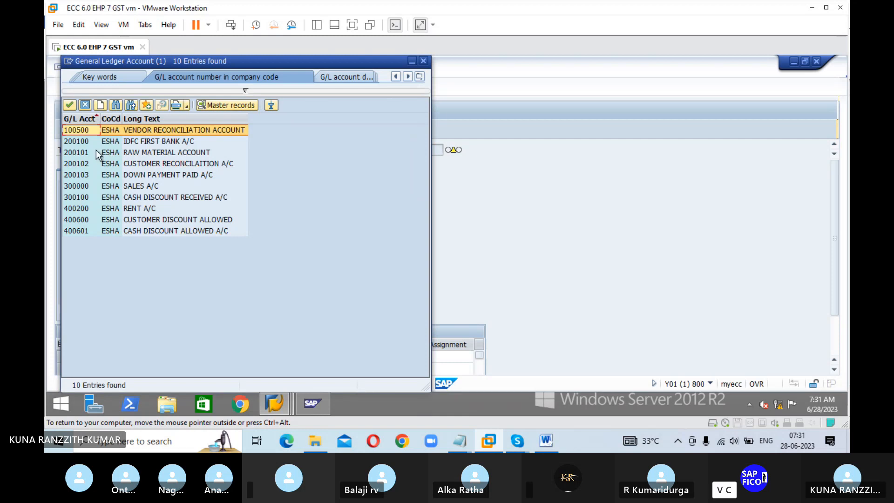
click(83, 152)
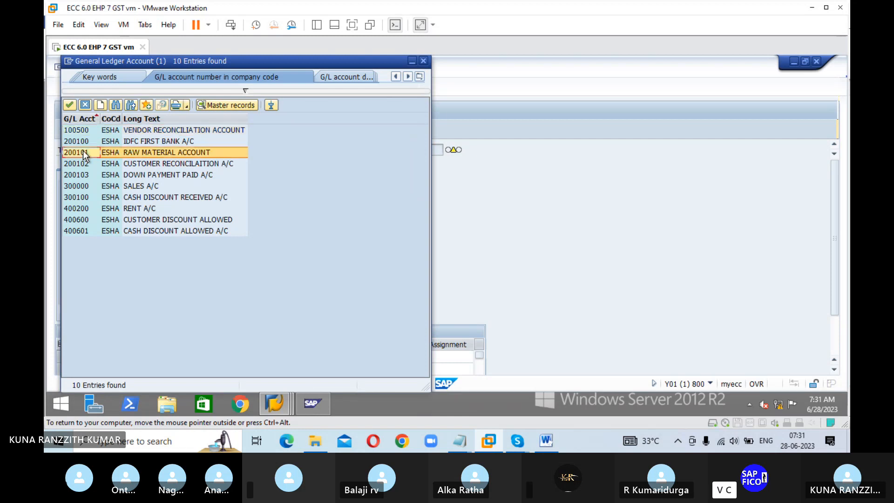
click(70, 106)
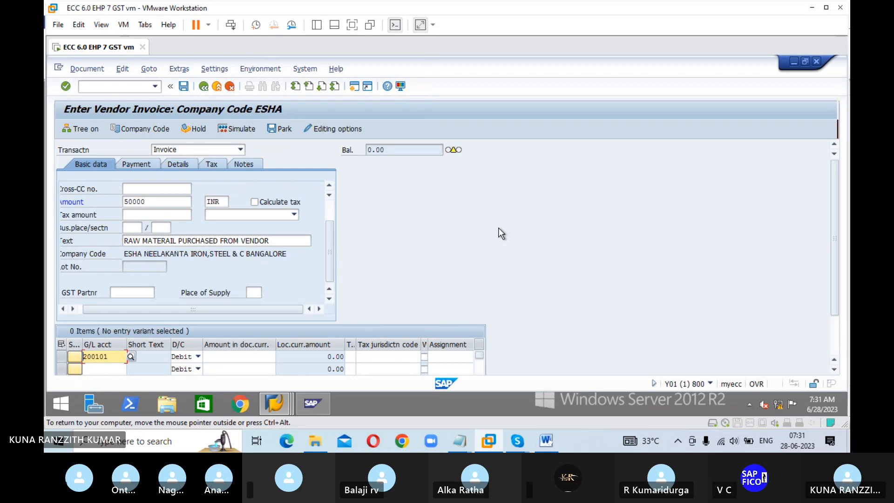
key(Tab)
key(Tab)
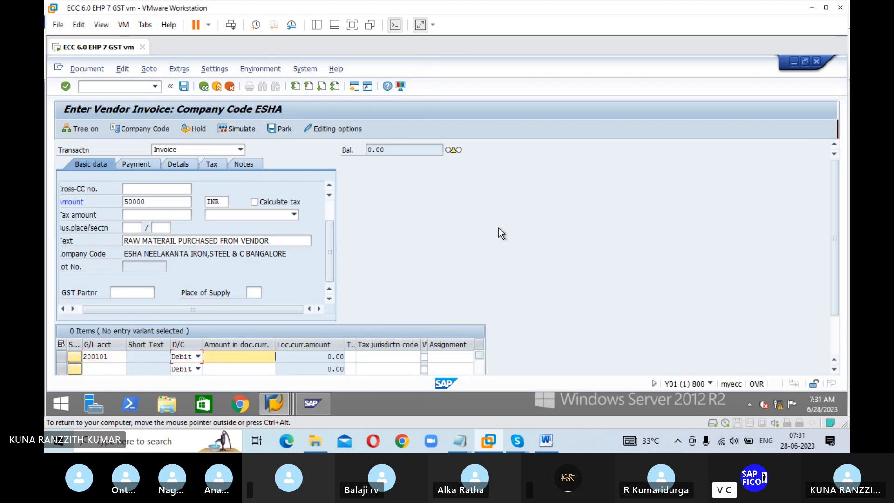
text(50000)
key(Return)
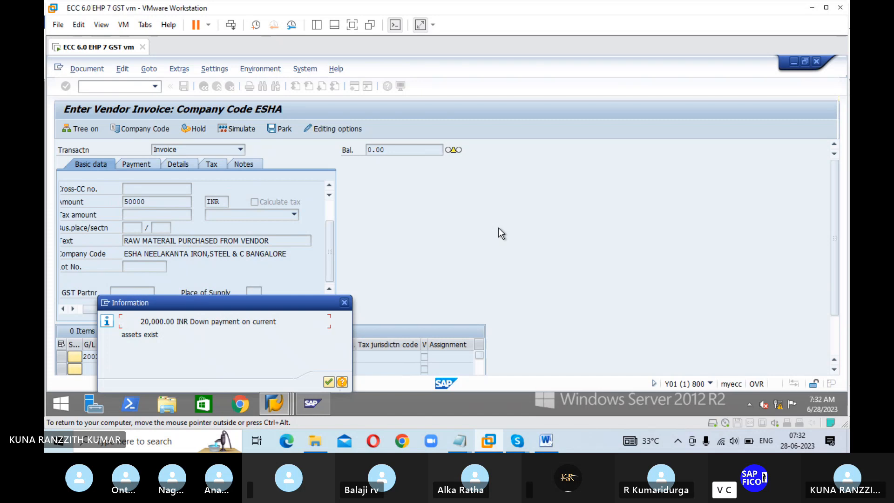
- Acknowledge the existing down payment notice, then simulate and post the vendor invoice
click(329, 382)
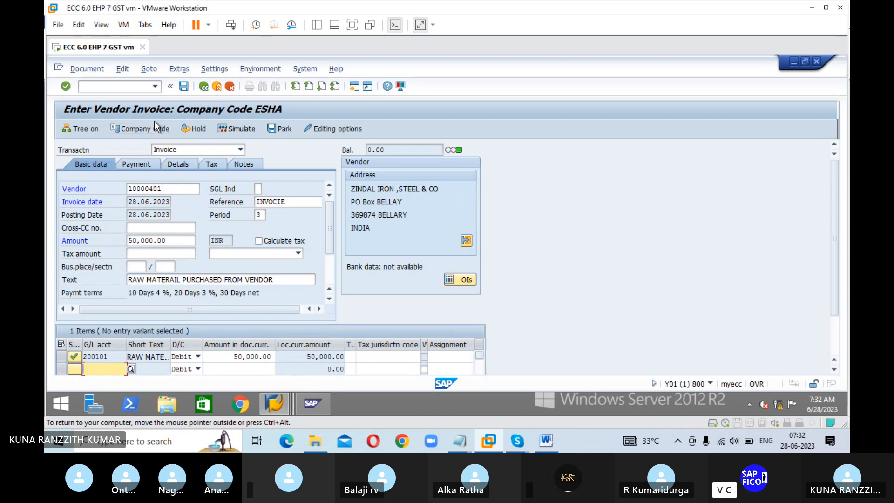
click(249, 131)
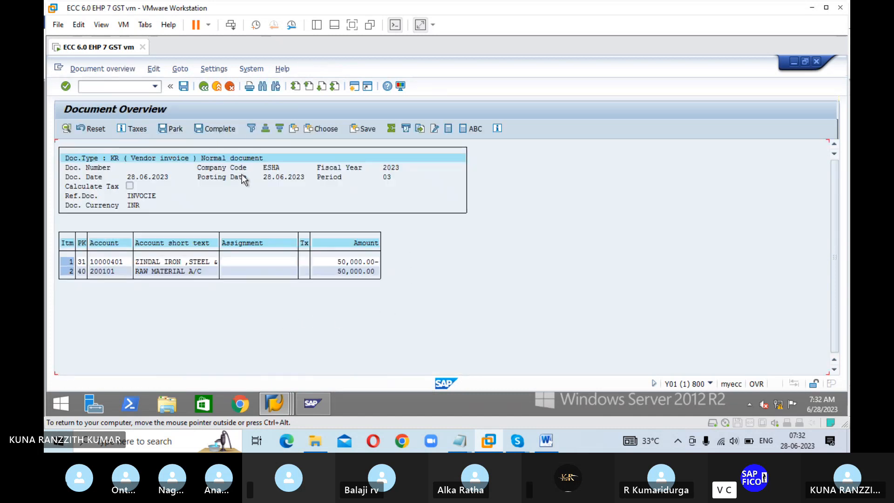
click(184, 87)
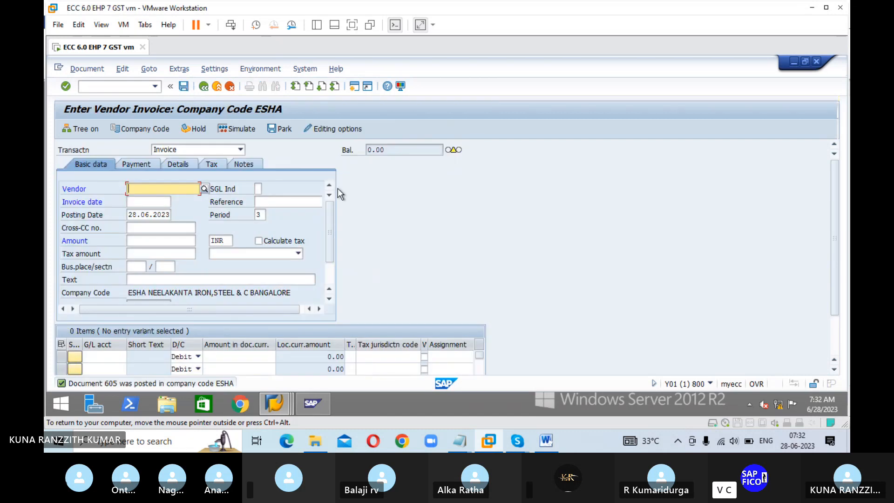
- Switch to the Word notes and append ---605 to the vendor invoice line for FB60, F-43
click(547, 439)
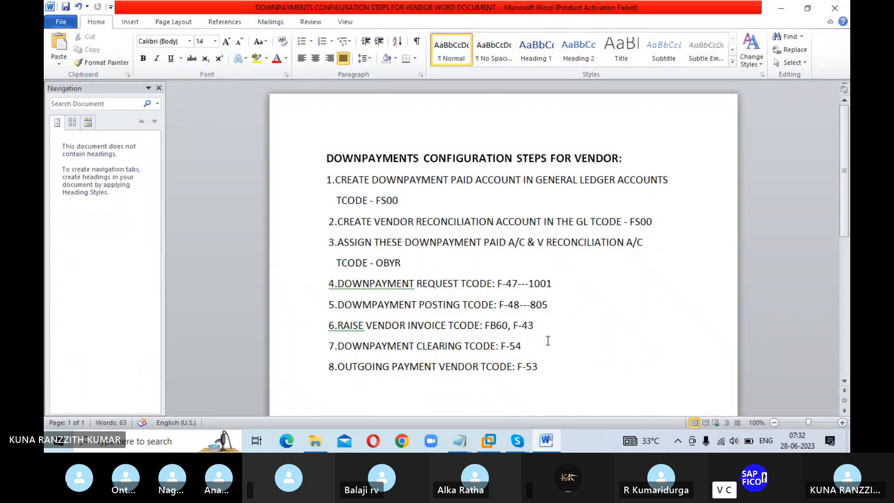
click(545, 331)
text(---605)
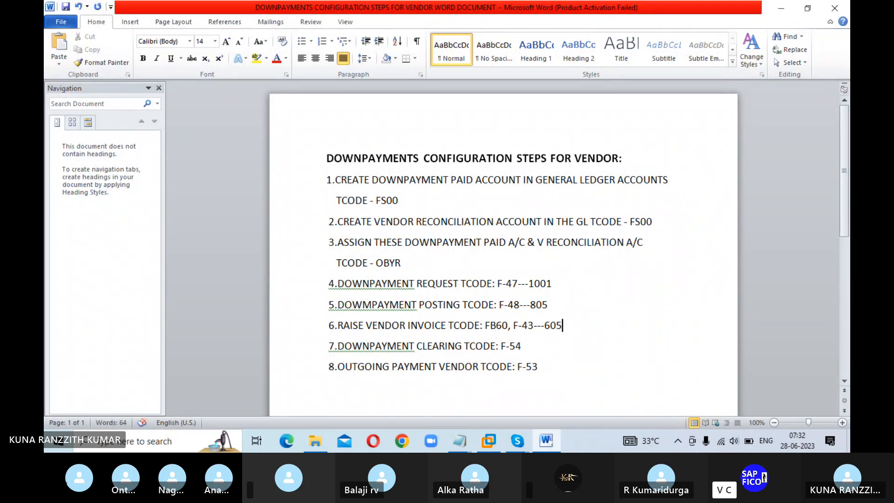
- Save the Word notes, then switch to SAP and open transaction F-54 for clearing vendor down payments
click(66, 6)
click(489, 440)
click(128, 87)
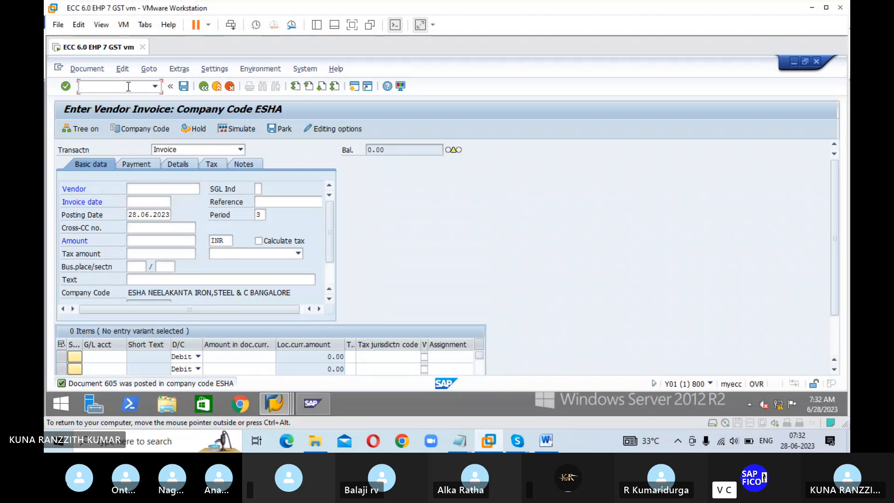
text(/NF-)
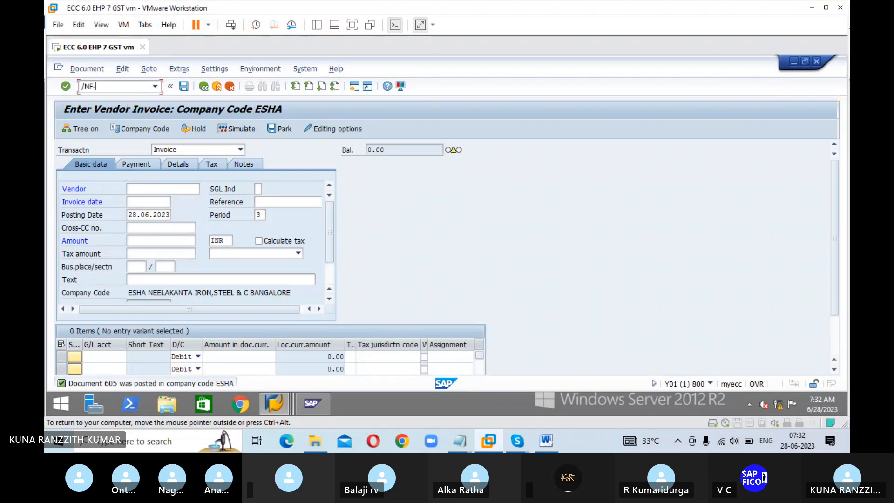
text(54)
key(Return)
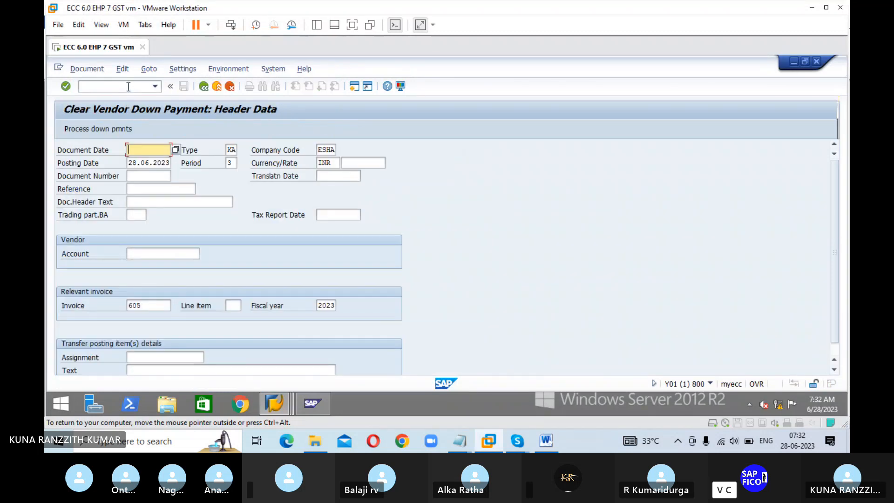
- Set the clearing document date to 28.06.23 and the reference to DP CLEAR
text(28.)
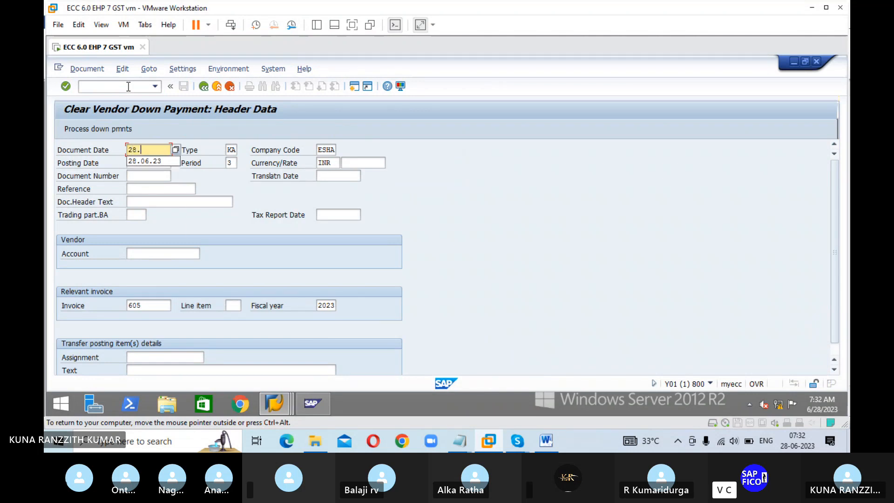
text(06.23)
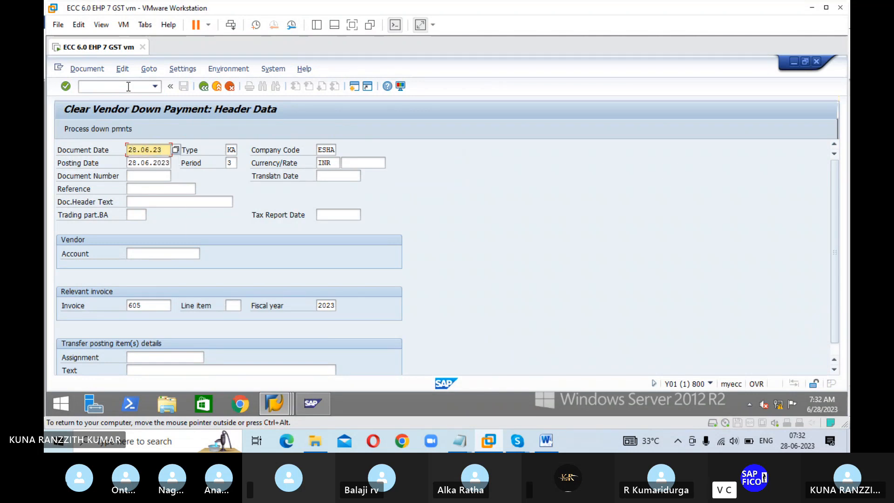
key(Tab)
key(Tab)
key(Tab)
key(Tab)
key(Tab)
key(Tab)
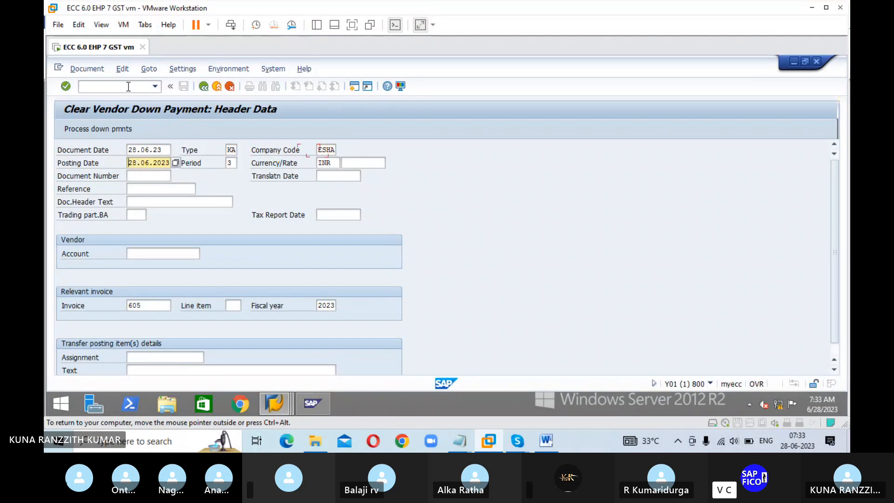
key(Tab)
key(Tab)
key(Tab)
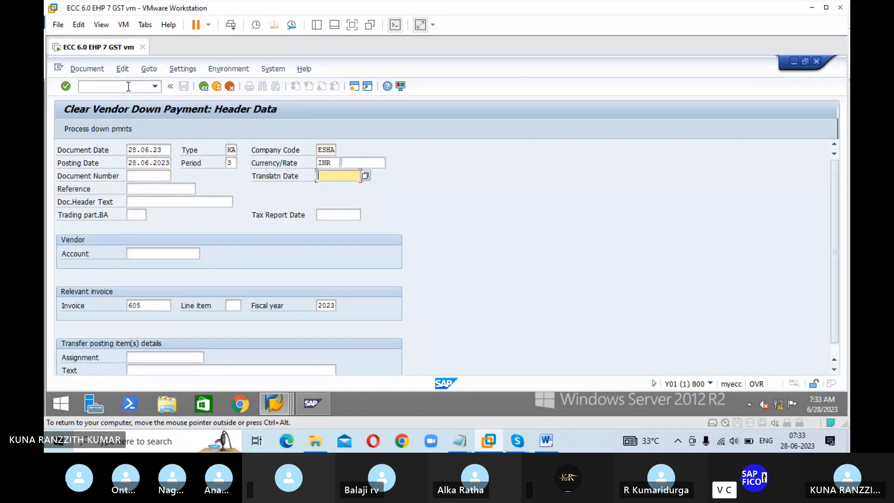
text(D)
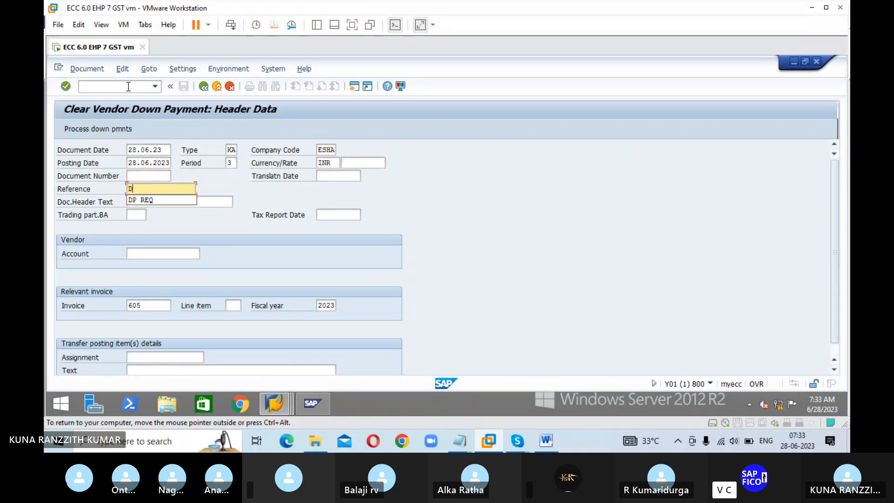
text(P )
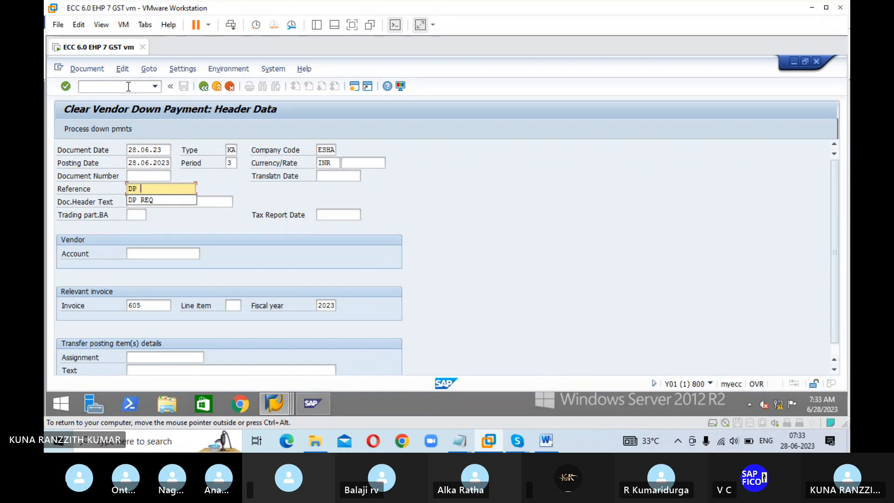
text(CLEAR)
key(Tab)
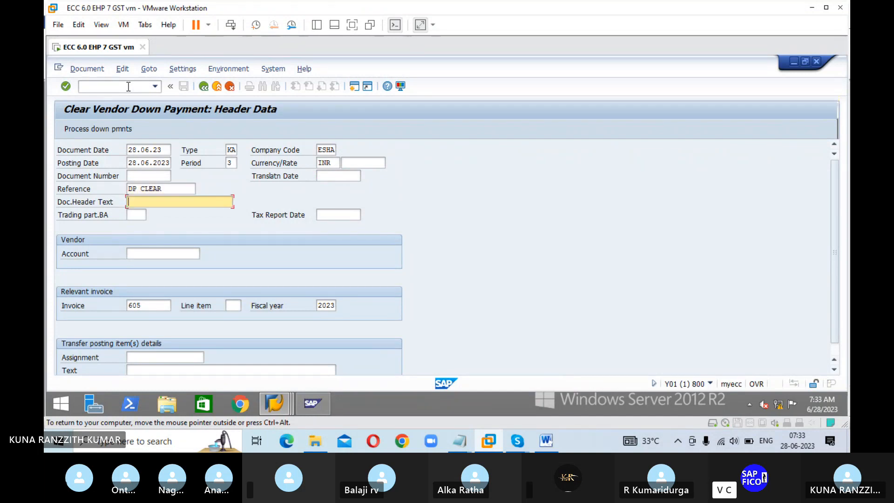
- Enter DOWN PAYMNET CLEARING as the document header text
text(D)
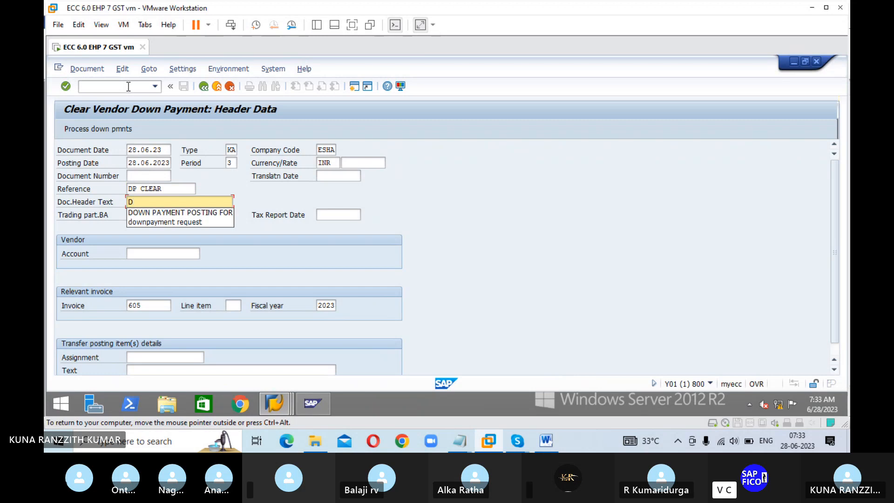
text(OWN PA)
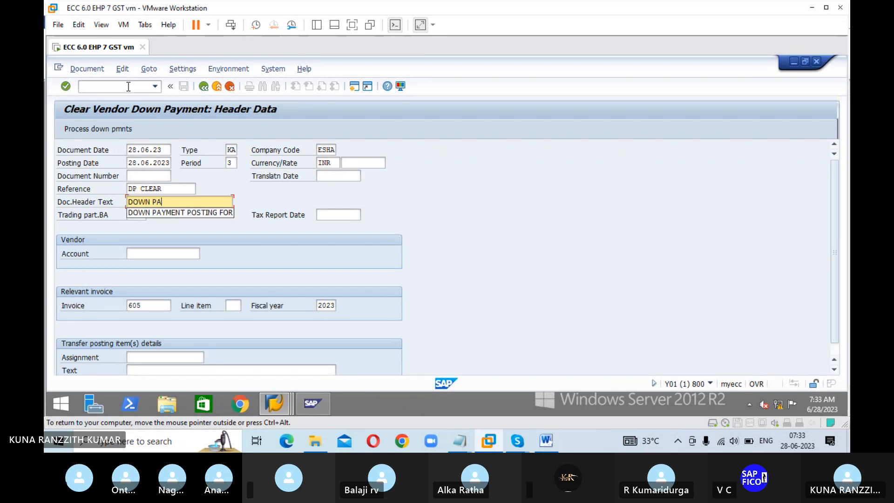
text(YMNET C)
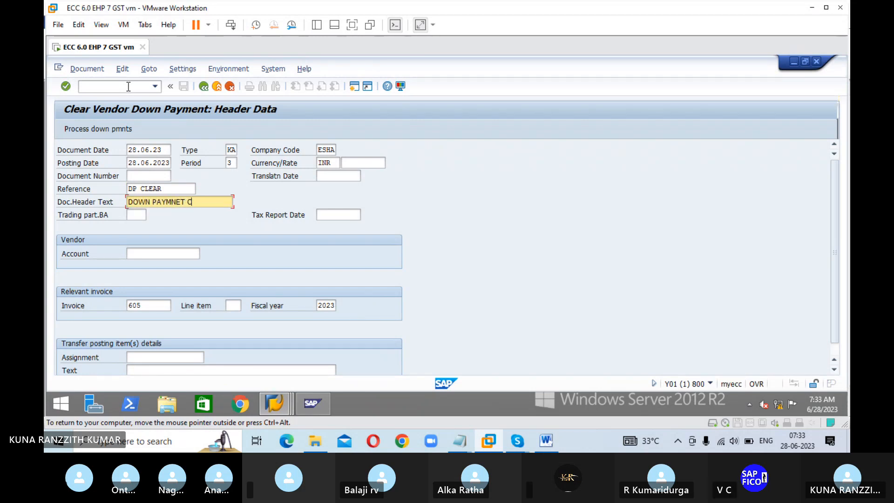
text(LEARING)
key(Tab)
key(Tab)
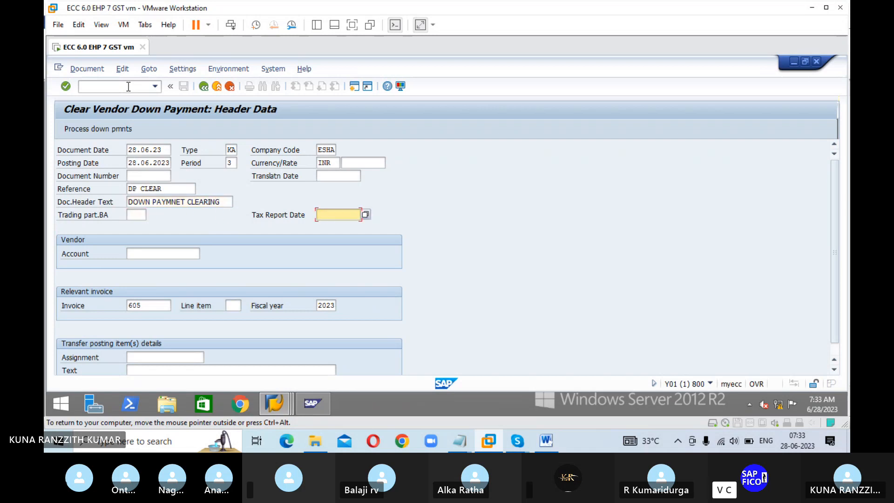
- Fill the vendor account with ZINDAL IRON, STEEL & CO found through the vendor search for company code ESHA
key(Tab)
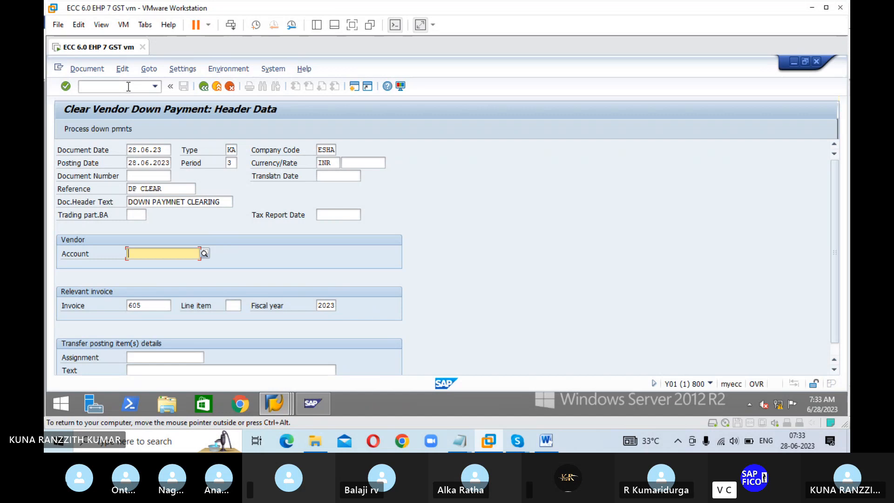
click(205, 253)
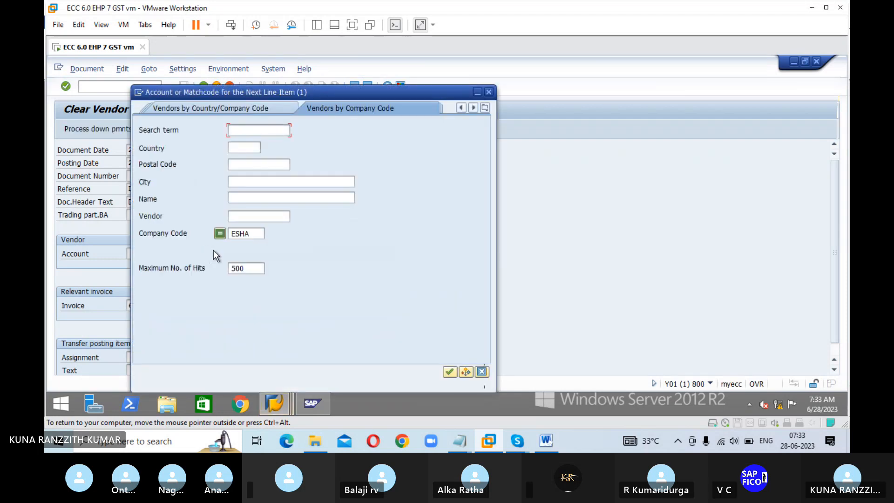
click(449, 371)
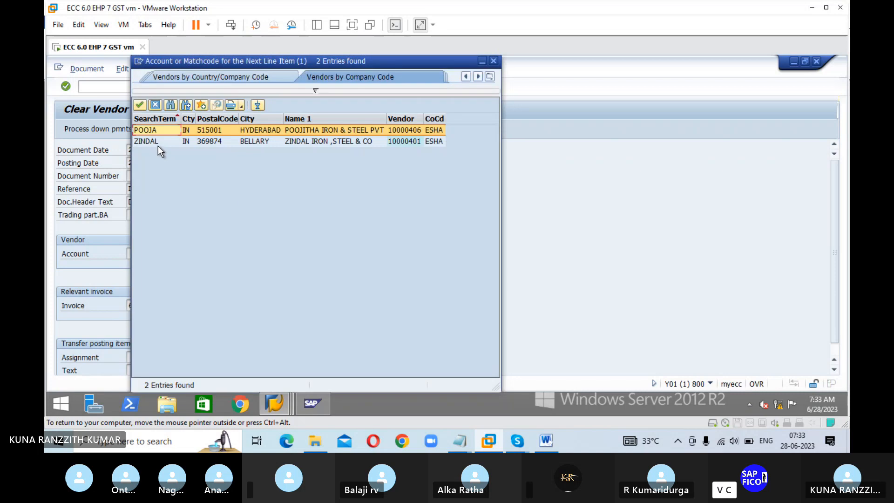
click(158, 143)
click(144, 106)
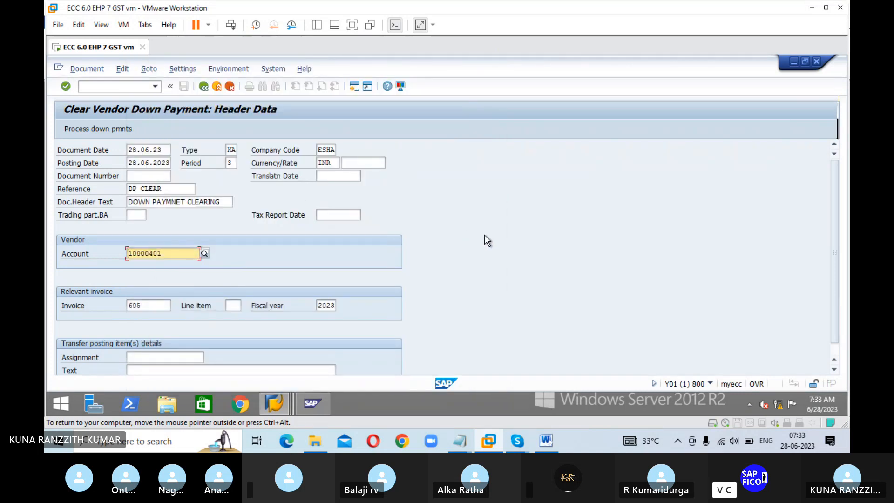
- Enter DOWN PAYMENT CLEARING as the text of the transfer posting item details
scroll(487, 235, down, 1)
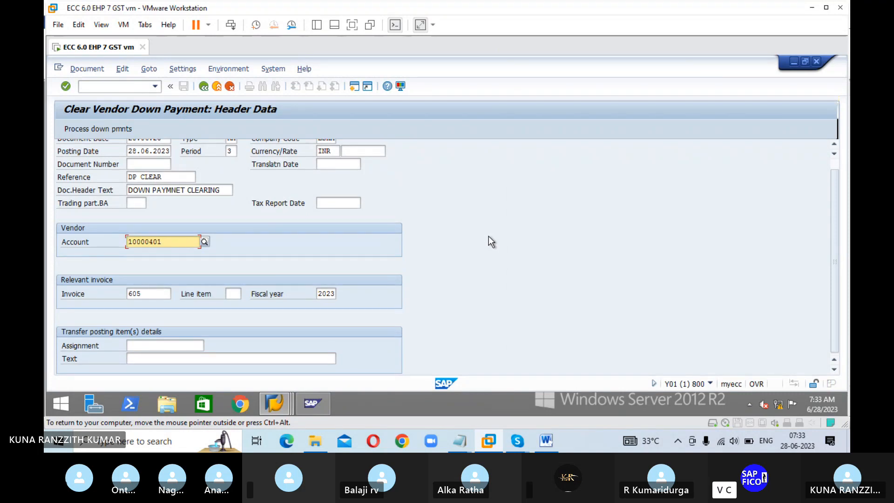
click(197, 359)
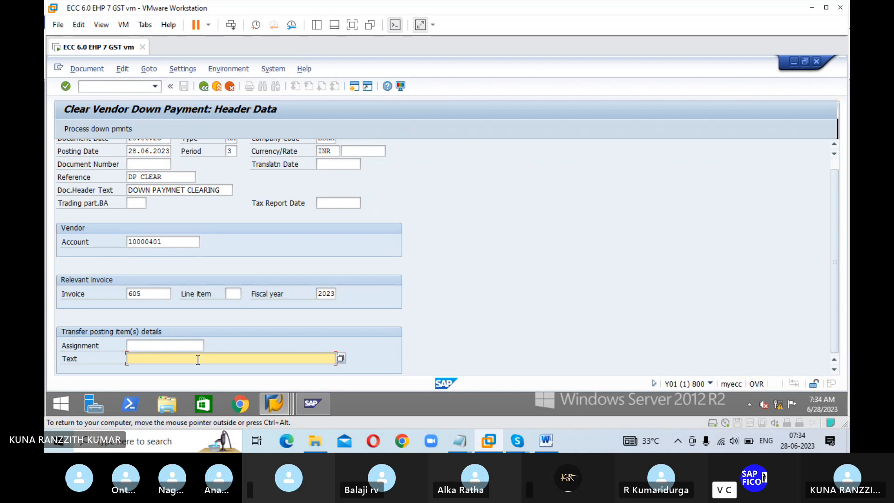
text(DO)
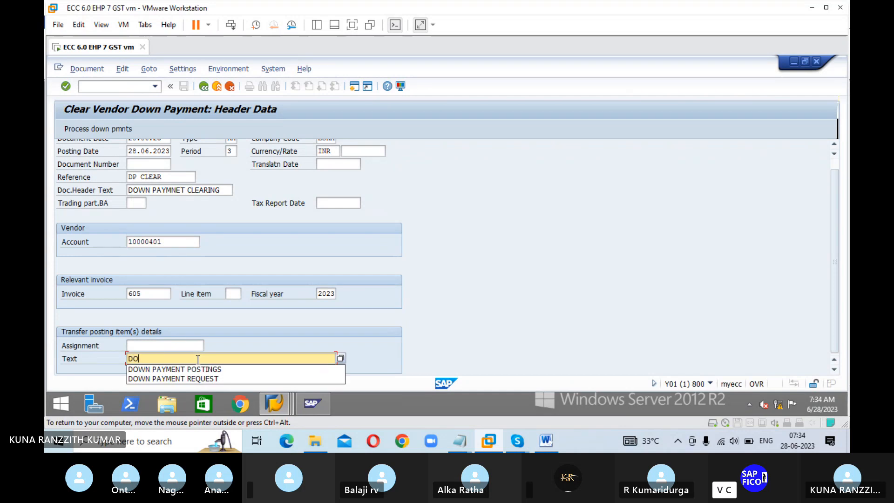
text(WN)
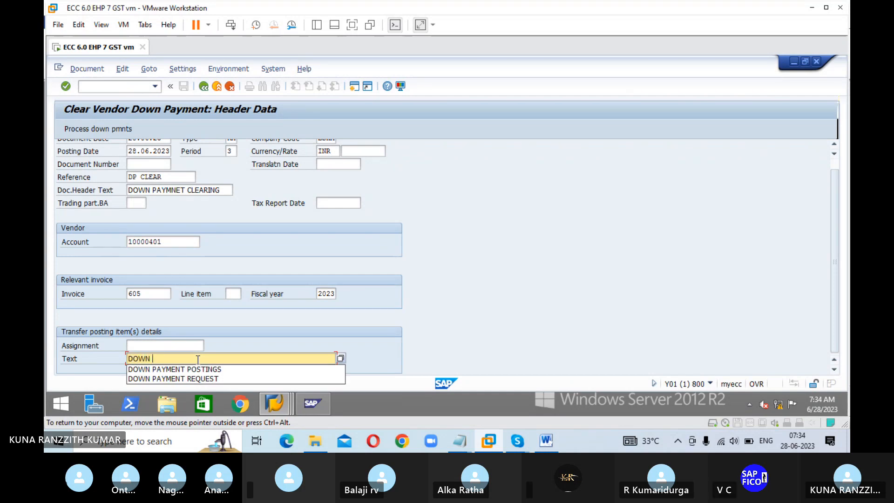
text( PAYMEN)
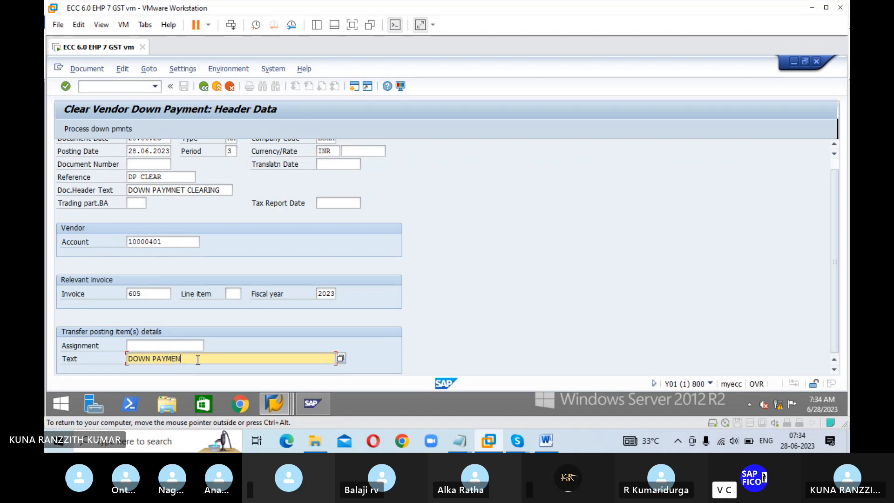
text(T CLEARING)
- Process the vendor's down payments and assign the full 20,000.00 of the listed item to transfer posting
scroll(500, 295, up, 1)
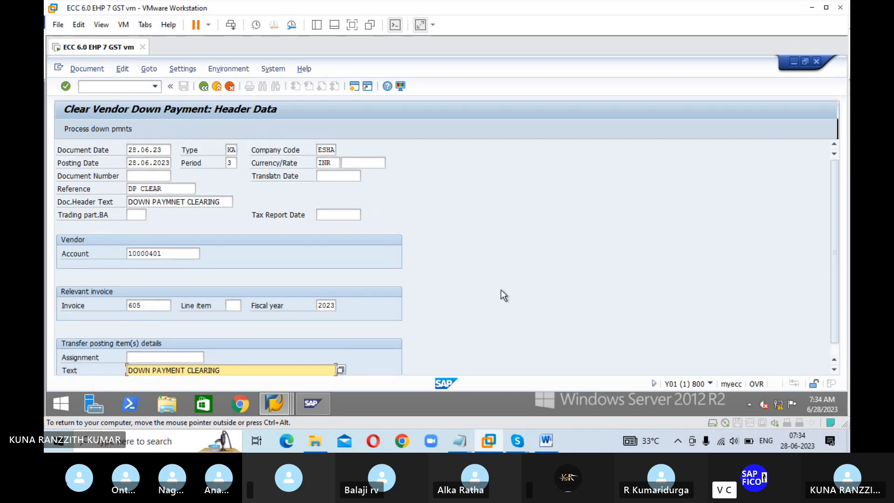
click(89, 131)
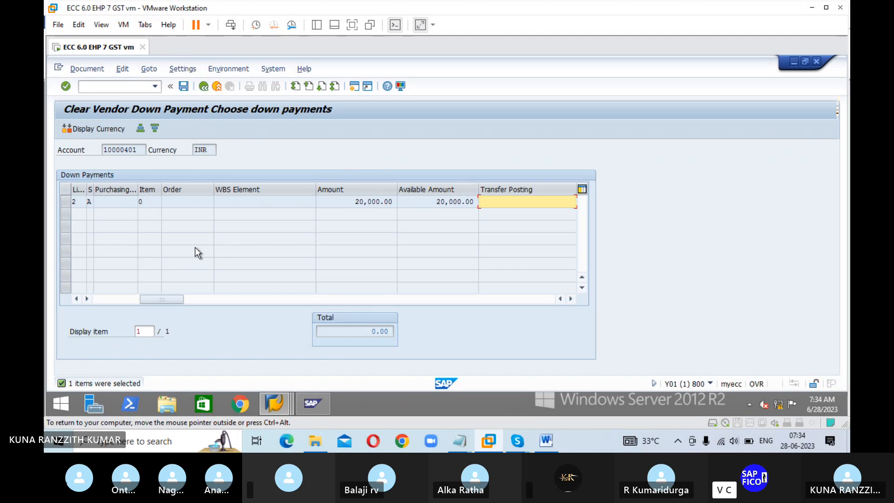
double_click(508, 202)
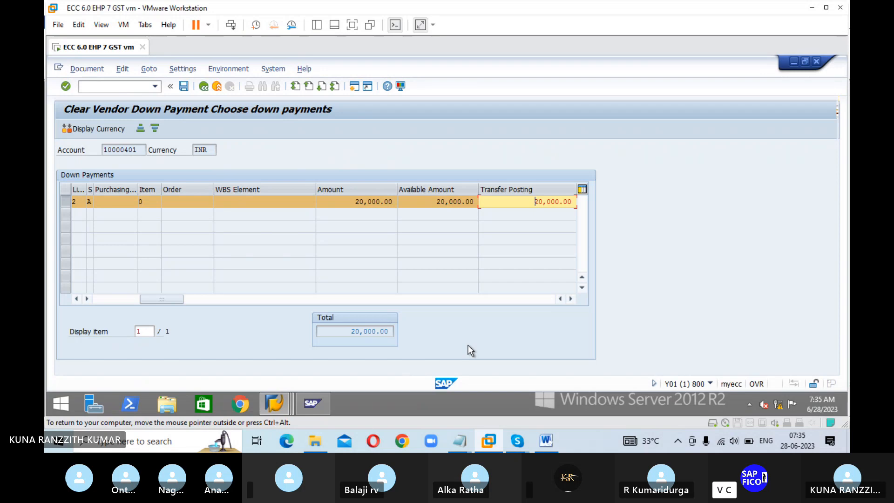
- Simulate the down payment clearing document and post it
click(96, 71)
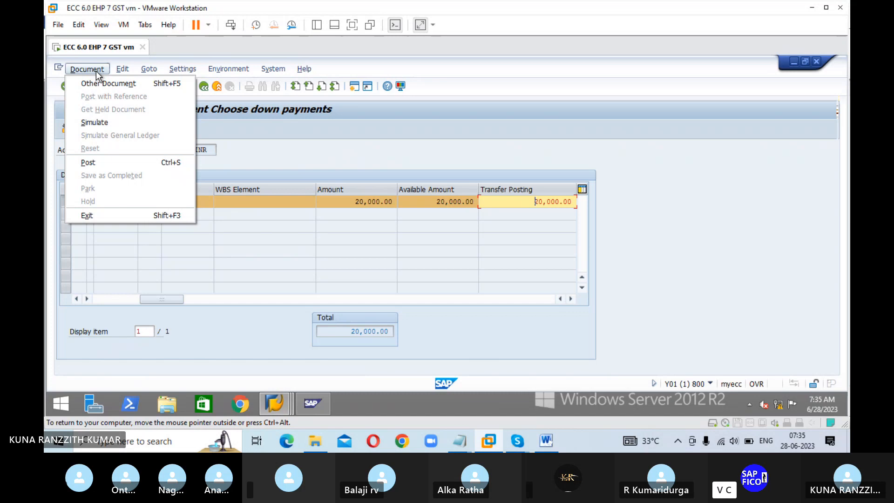
click(97, 120)
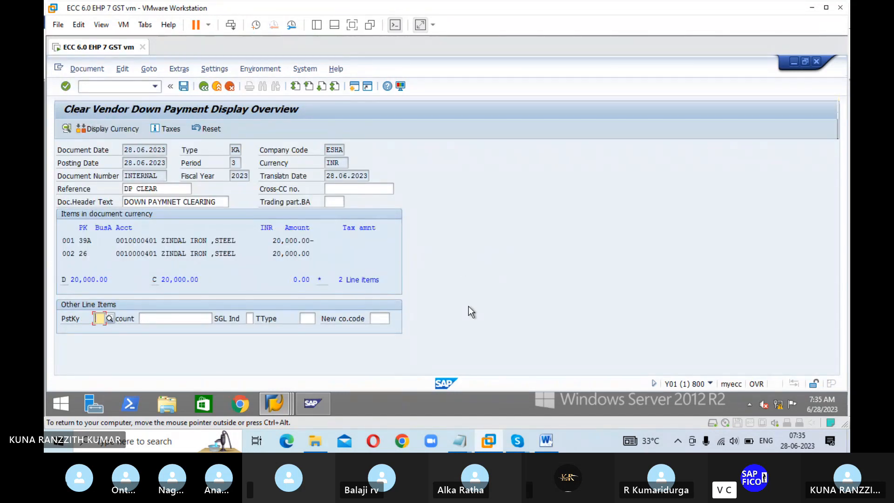
click(183, 86)
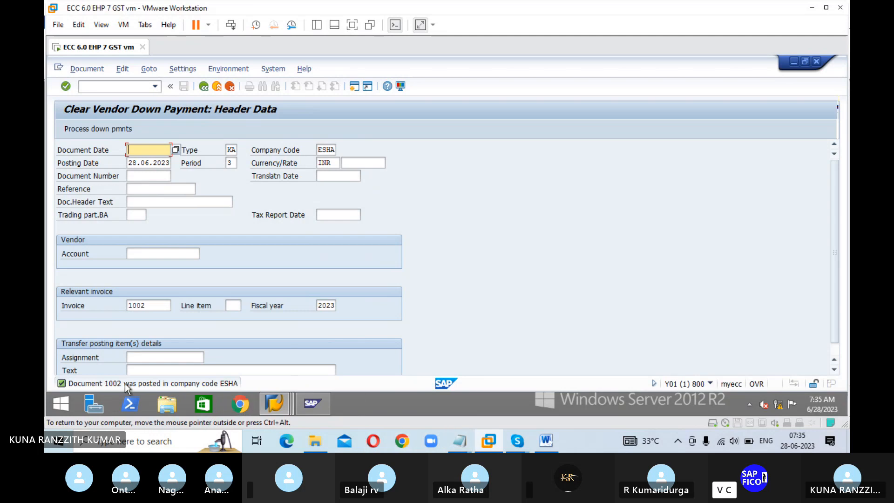
- Switch to the Word notes, append ---1002 to the down payment clearing line for F-54, and save the document
click(546, 441)
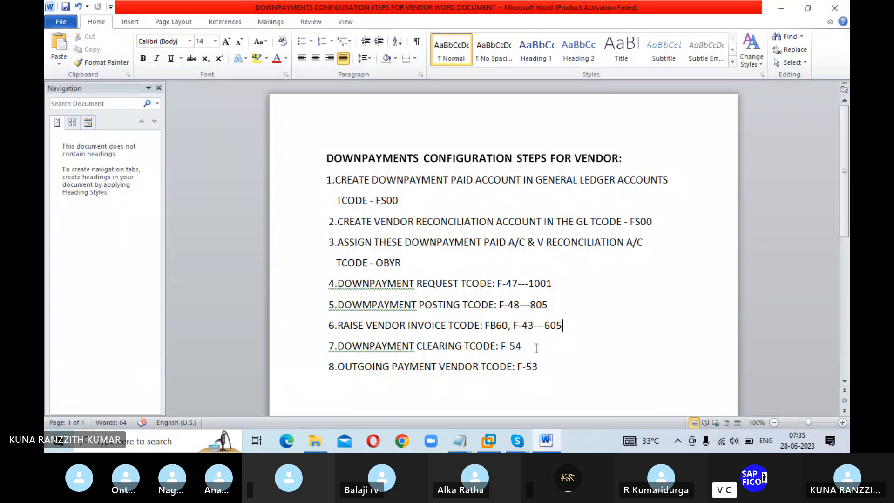
click(522, 346)
text(--)
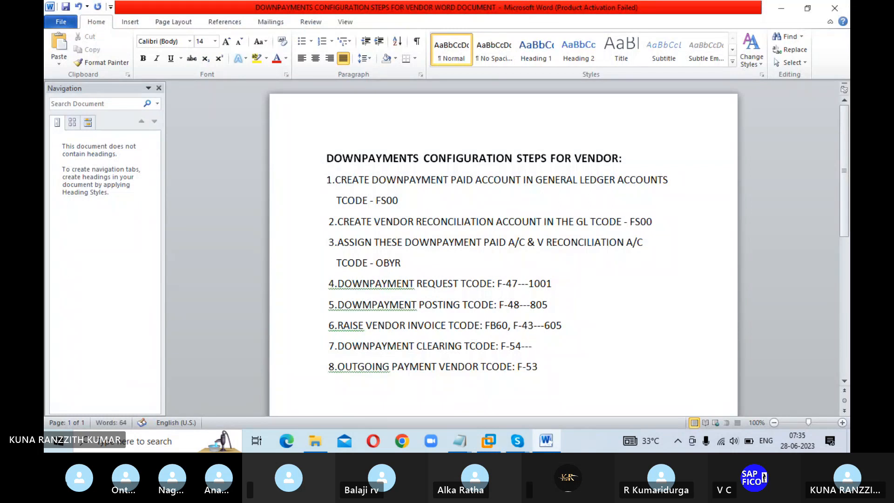
text(-1002)
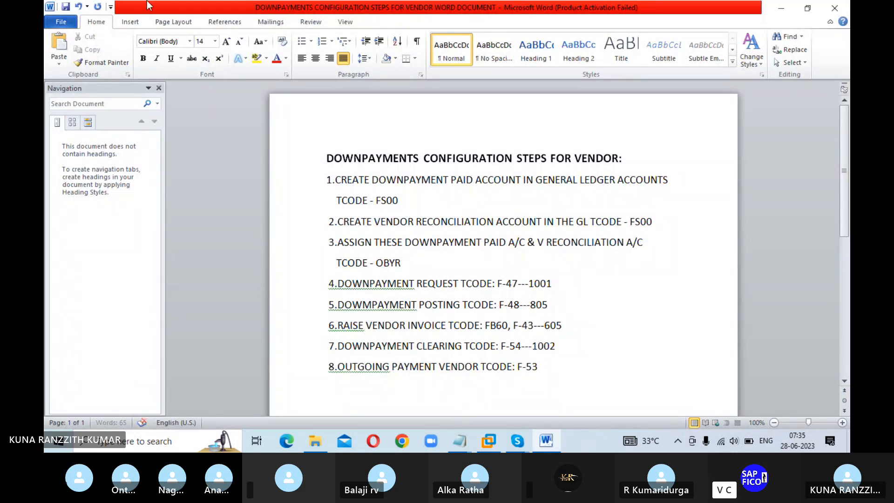
click(66, 7)
- Switch to SAP and run FBL1N to display the ZINDAL vendor's open line items in company code ESHA at 28.06.2023
click(493, 441)
click(122, 87)
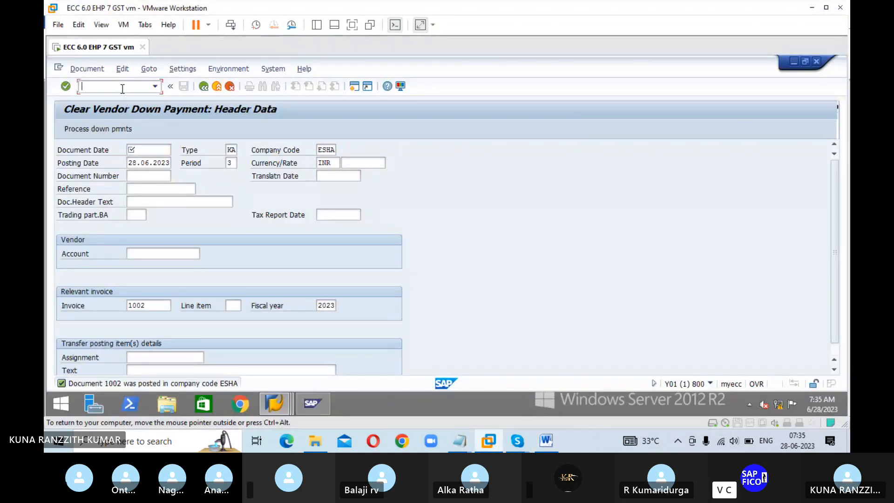
text(/N)
text(FBL1N)
key(Return)
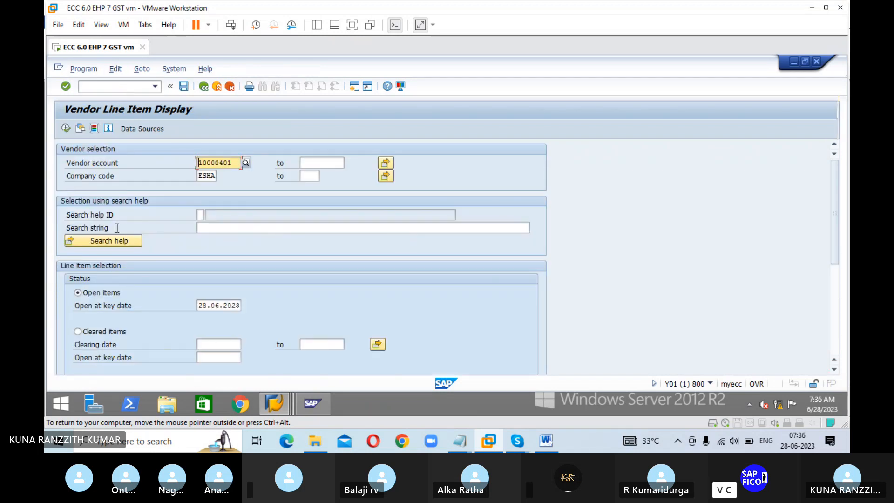
scroll(161, 272, down, 1)
scroll(121, 223, up, 1)
click(65, 129)
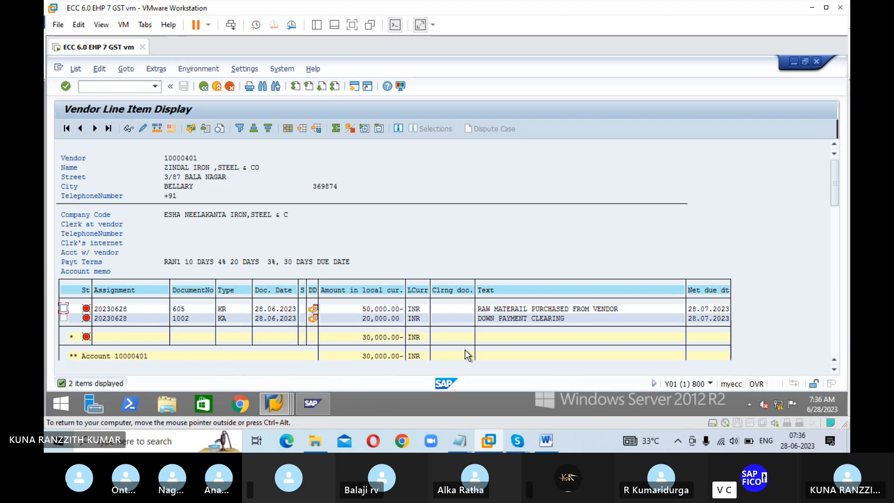
- Run transaction F-53 to post an outgoing payment and set the document date to 28.06.23
click(108, 87)
text(/N)
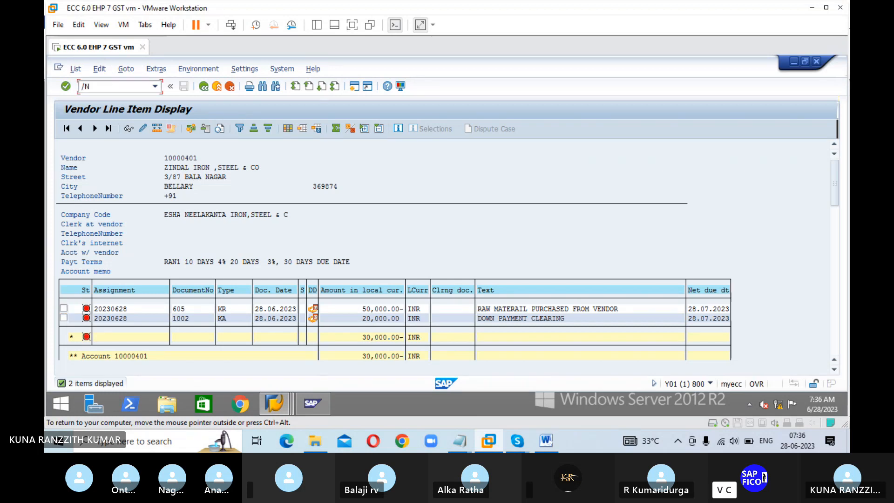
text(F-53)
key(Return)
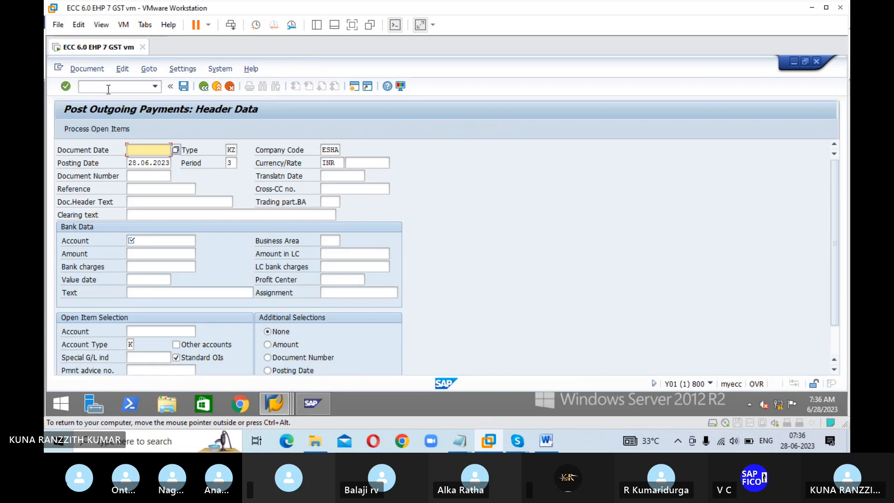
text(28.06.23)
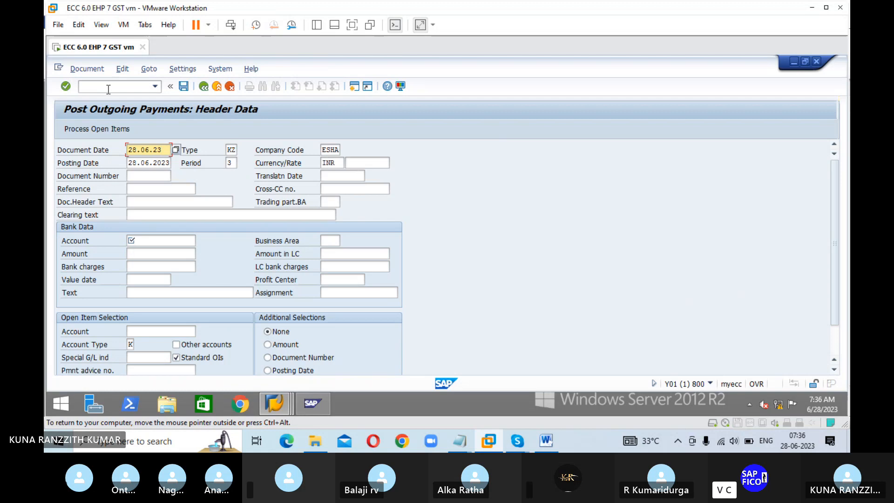
- Fill in the payment header's reference as INVOICE PAID
key(Tab)
key(Tab)
key(Tab)
key(Tab)
key(Tab)
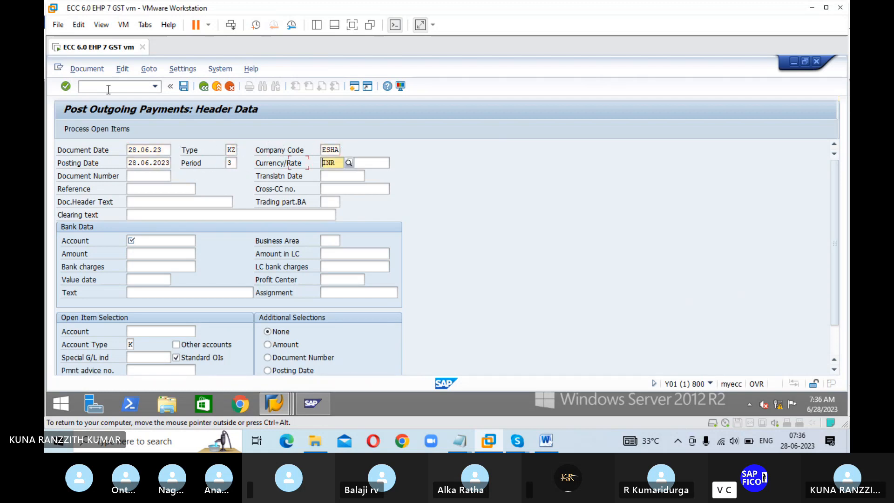
key(Tab)
key(Tab)
key(Tab)
key(Tab)
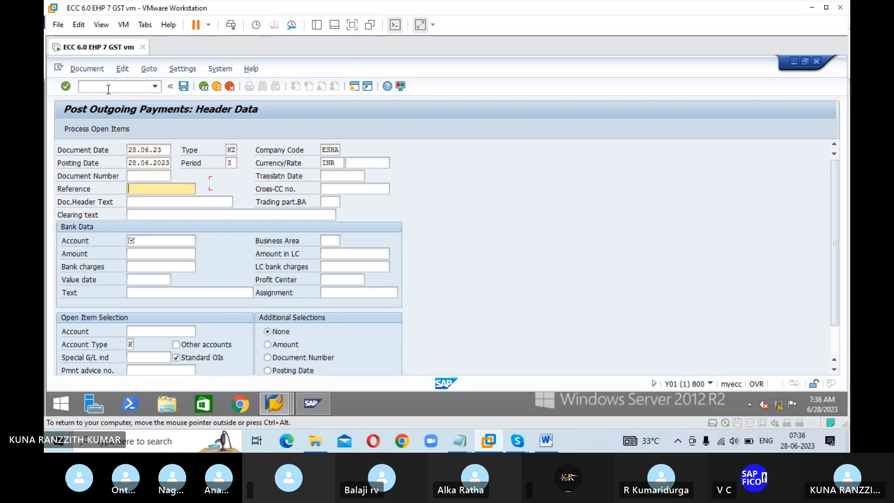
text(IN)
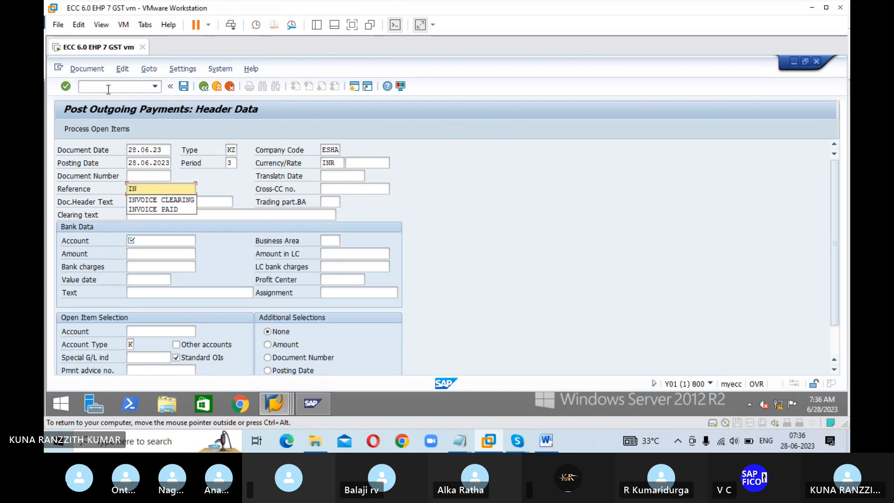
key(Down)
key(Down)
key(Return)
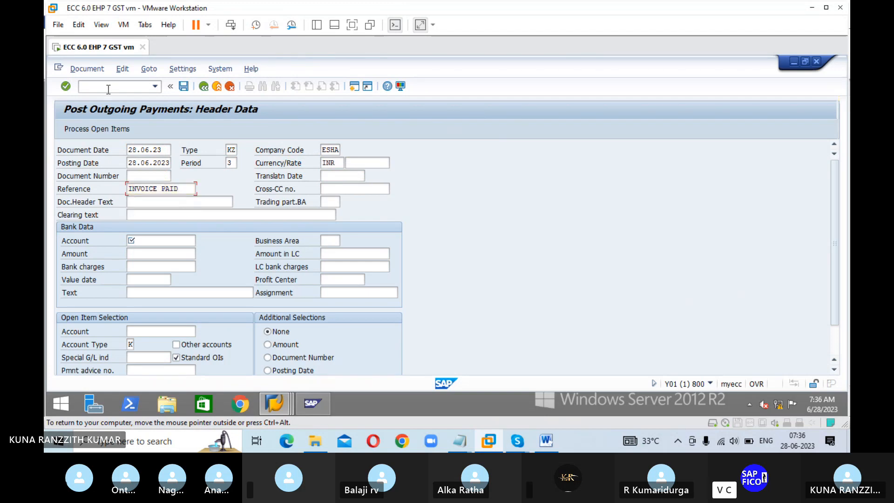
- Set the payment's document header text to PAYMENT TO VENDOR
key(Tab)
key(Tab)
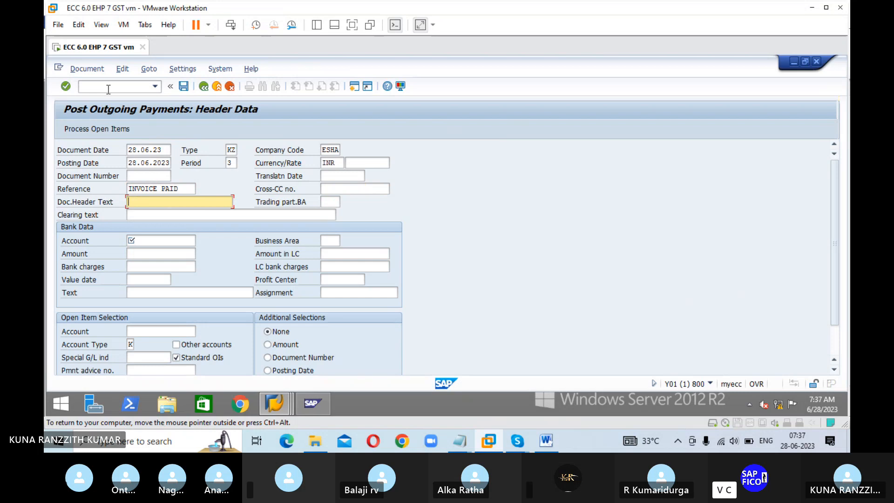
text(I)
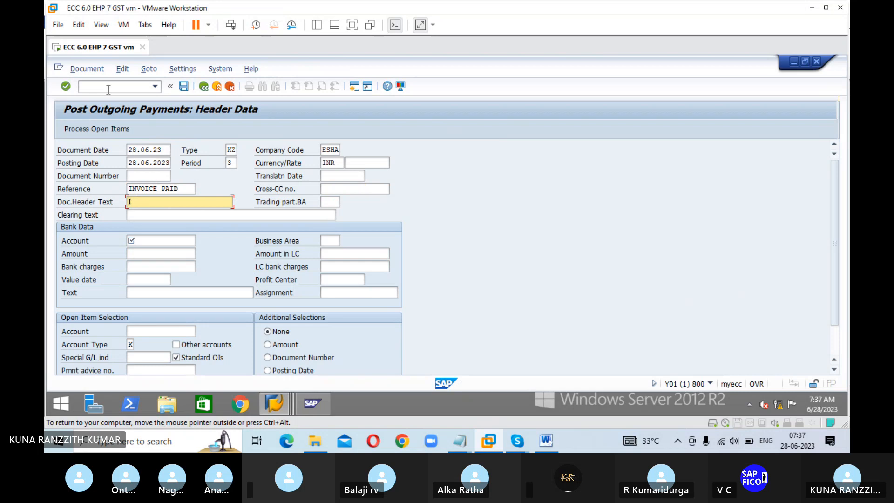
key(BackSpace)
text(P)
key(Down)
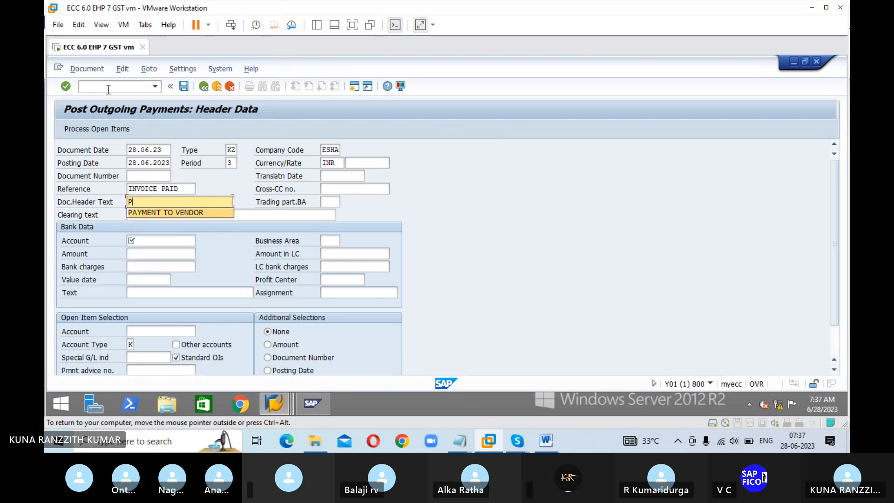
key(Return)
- Look up the G/L accounts of company code ESHA and choose IDFC FIRST BANK A/C as the bank account
key(Tab)
key(Tab)
key(Tab)
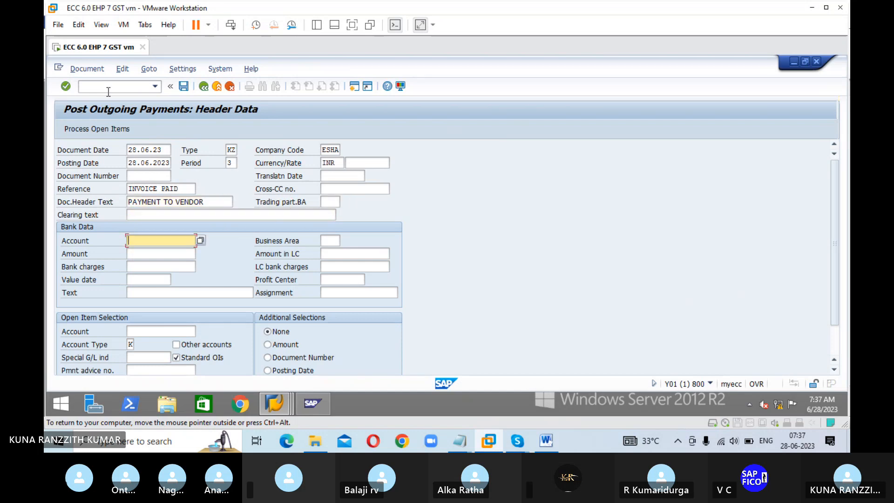
click(200, 241)
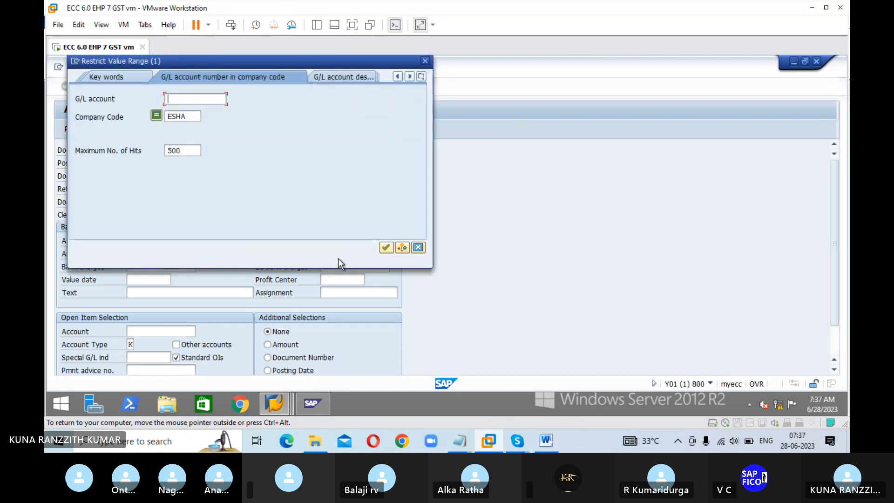
click(386, 248)
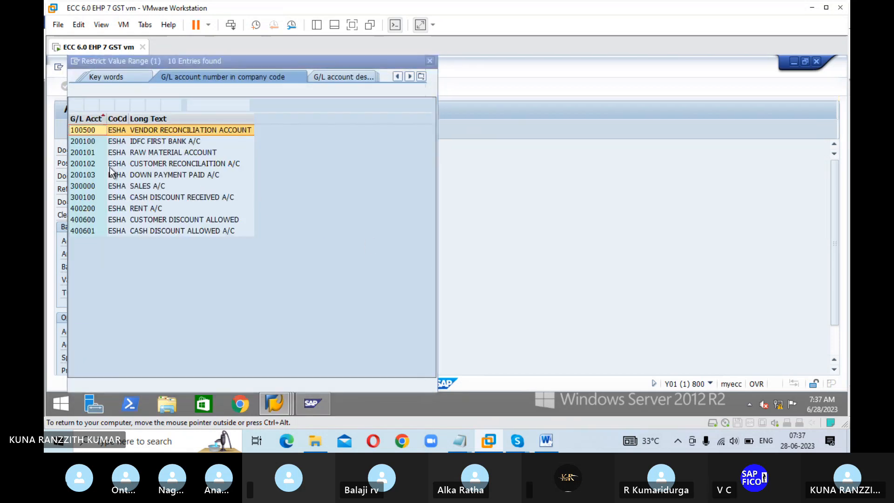
click(89, 140)
click(74, 105)
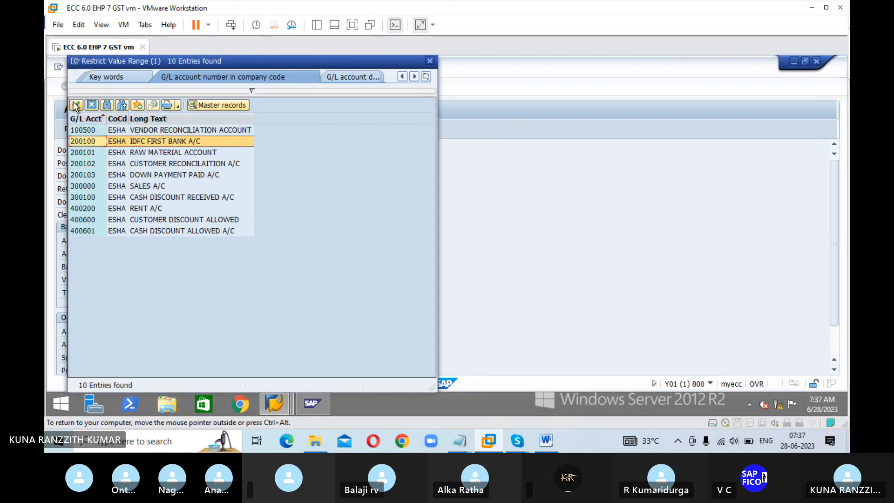
- Set the value date in the bank data to 28.06.23
key(Tab)
key(Tab)
key(Tab)
key(Tab)
key(Tab)
key(Tab)
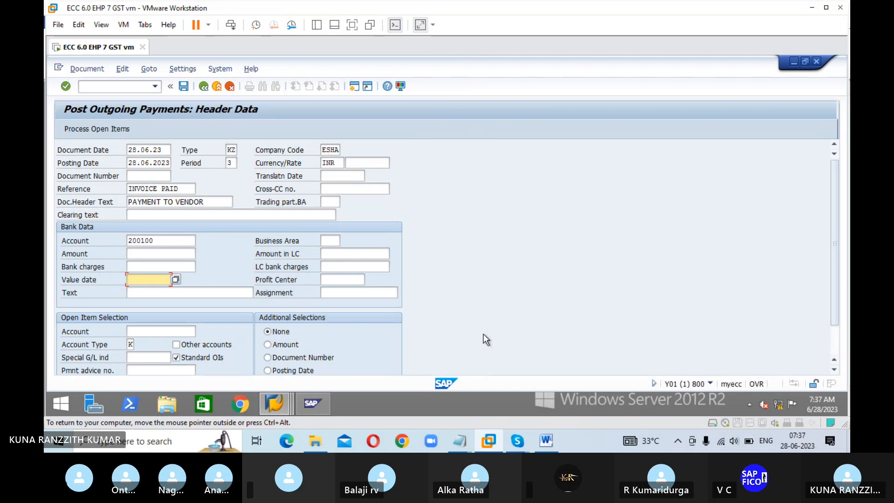
text(28)
key(Down)
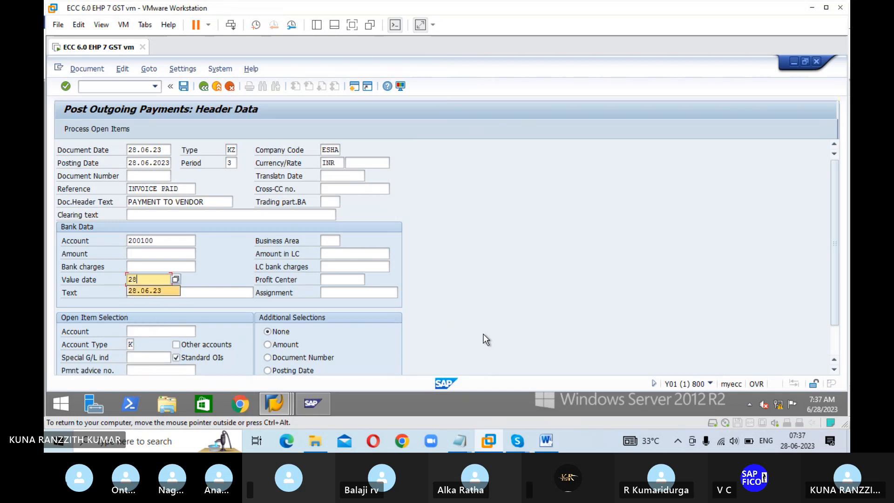
key(Return)
- Set the bank data text to AMOUNT PAID TO VENDOR
key(Tab)
key(Tab)
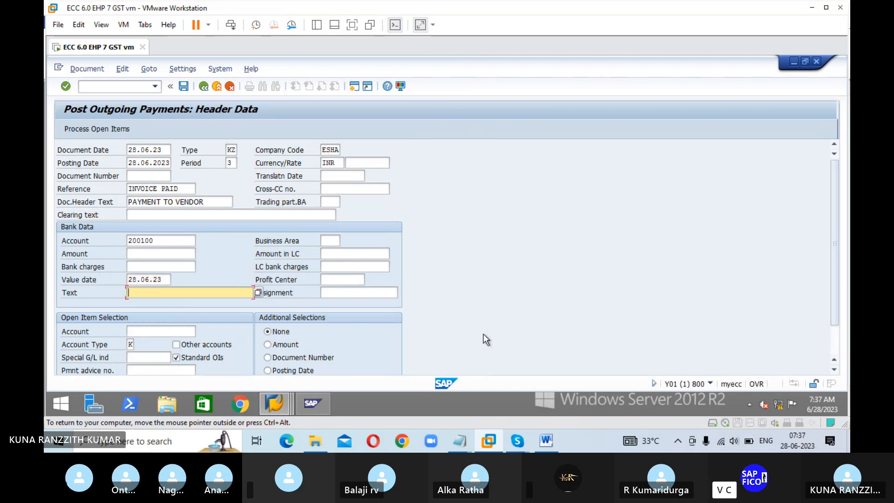
text(A)
key(Down)
key(Down)
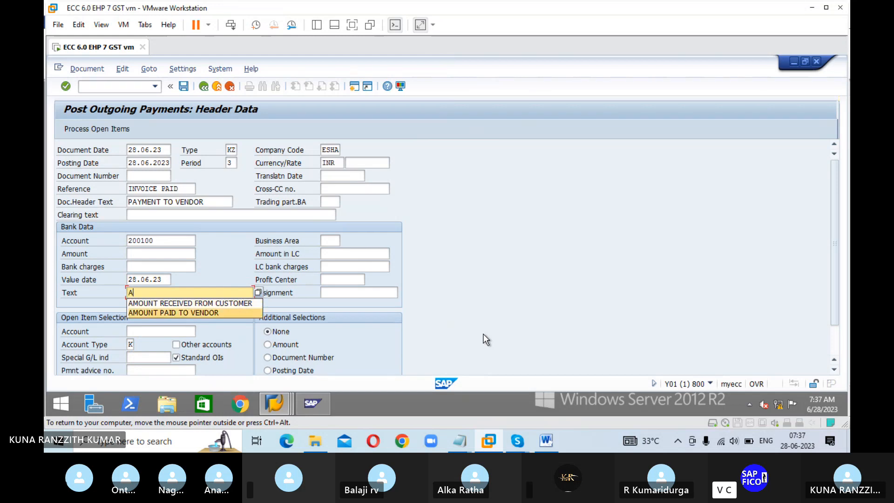
key(Return)
- Look up the vendors and choose ZINDAL as the account for open item selection
key(Tab)
key(Tab)
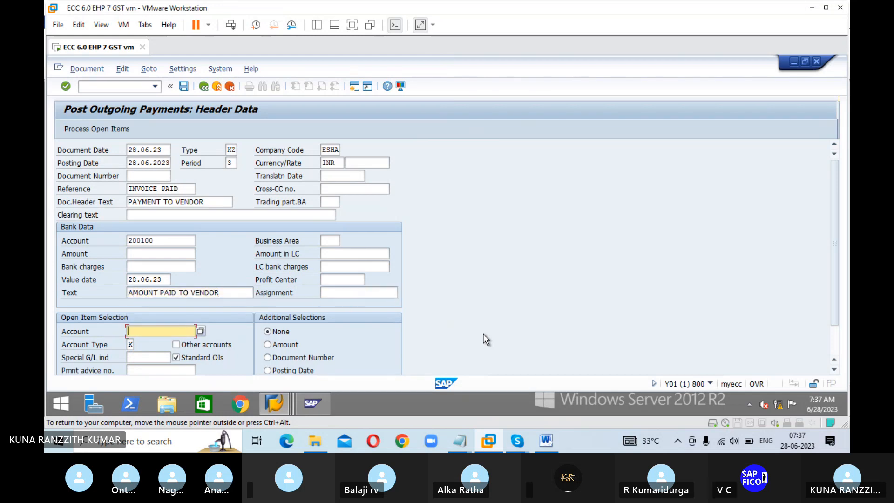
click(201, 332)
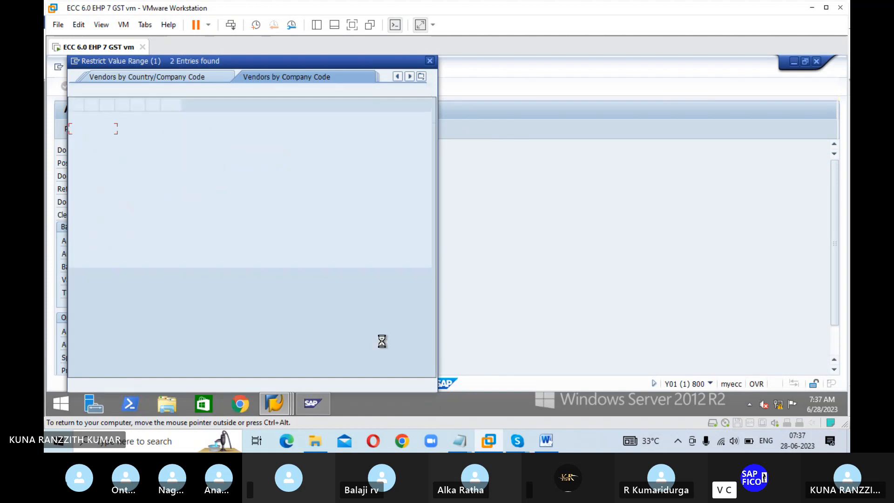
click(95, 141)
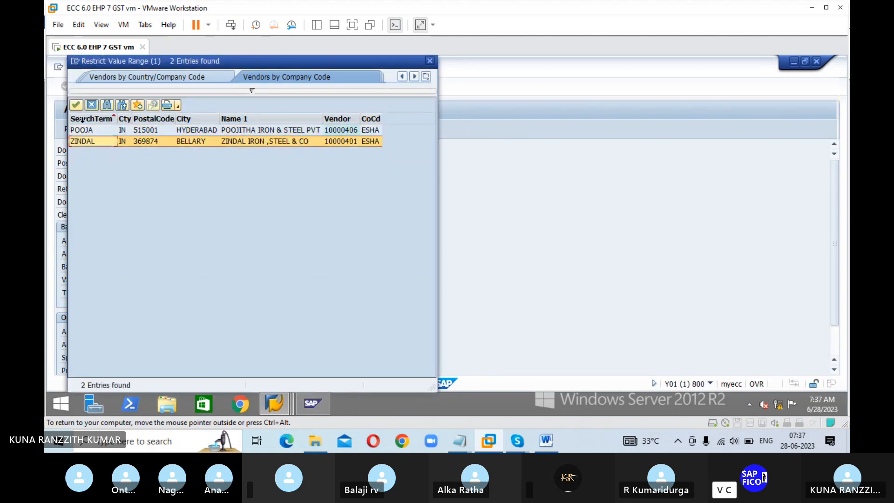
click(77, 106)
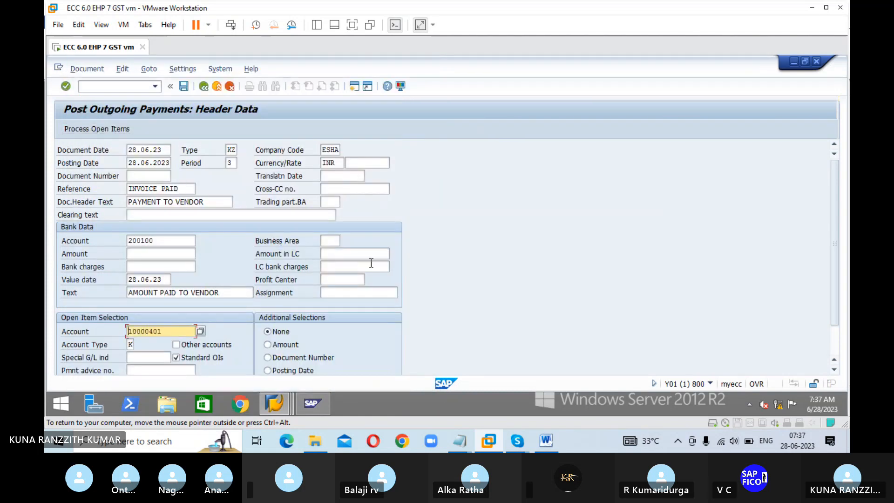
- Enter a bank amount of 30000 and process the vendor's open items
click(86, 130)
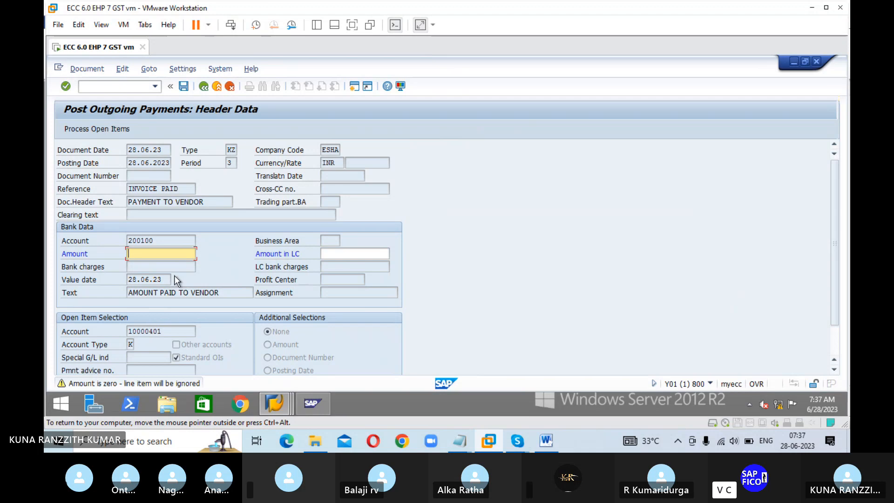
text(30000)
key(Return)
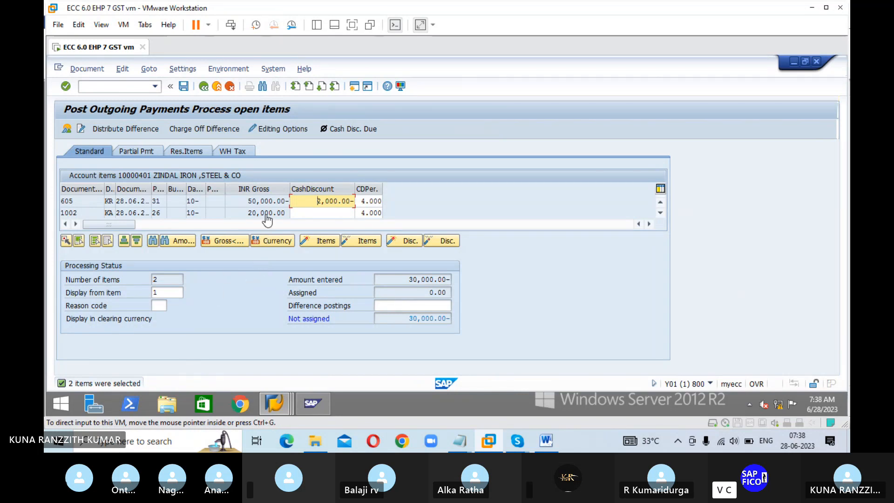
- Assign the 50,000.00 invoice item and its cash discount to the outgoing payment
click(318, 200)
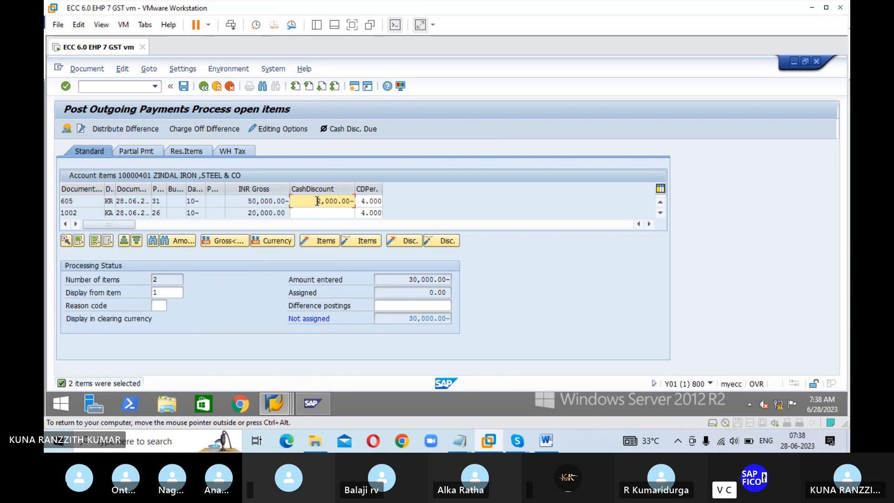
double_click(269, 201)
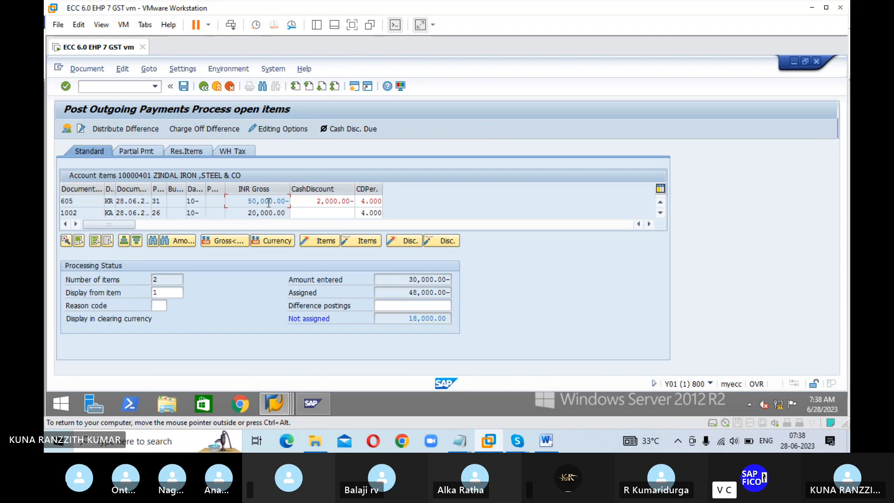
click(220, 131)
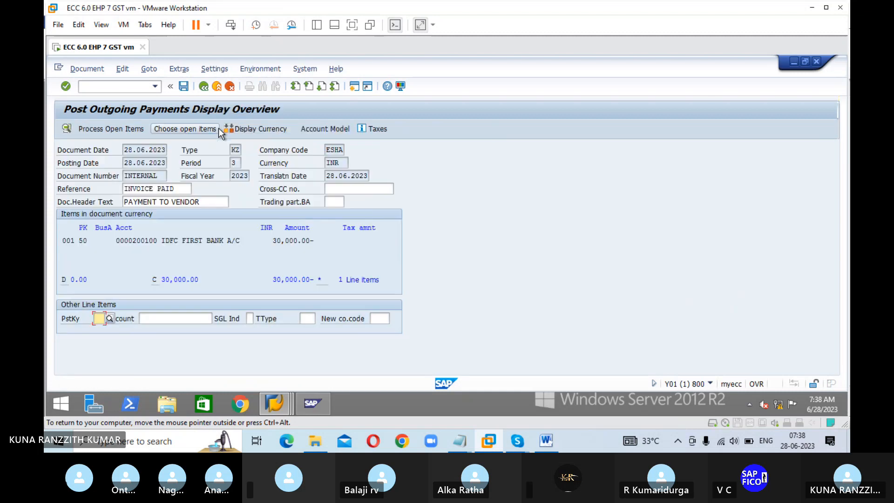
double_click(217, 242)
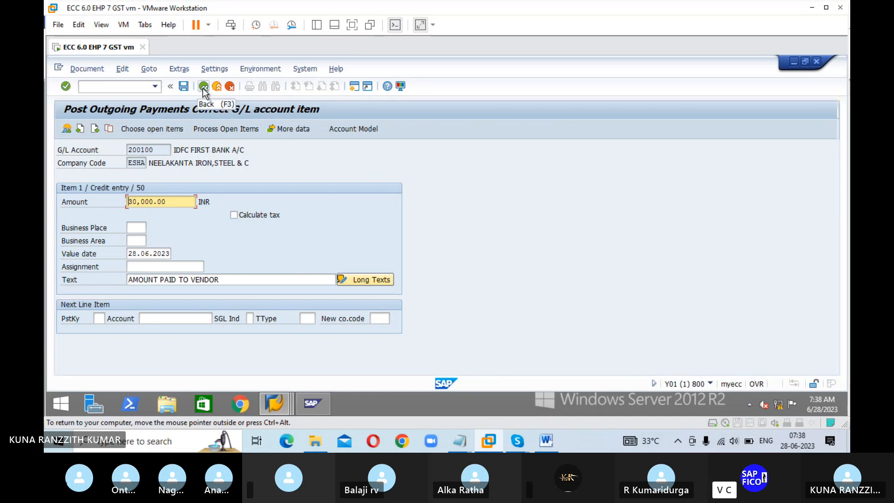
click(210, 129)
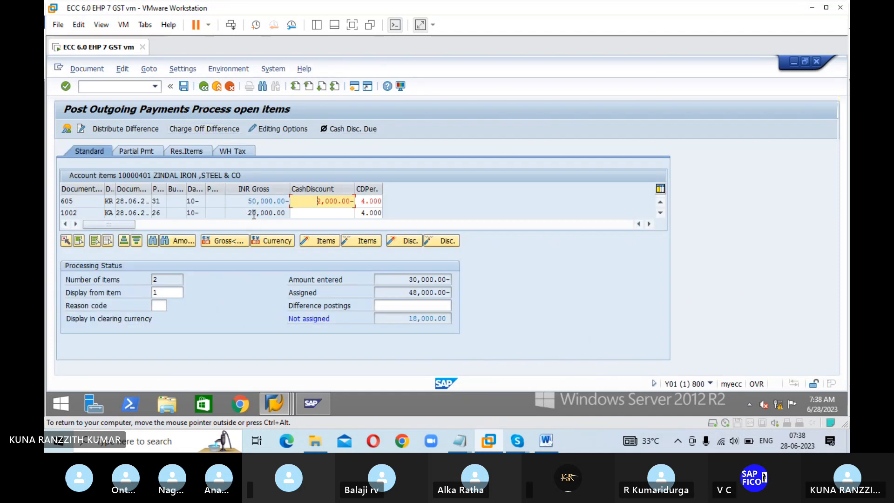
- Assign the 20,000.00 down payment clearing item to the outgoing payment as well
double_click(255, 213)
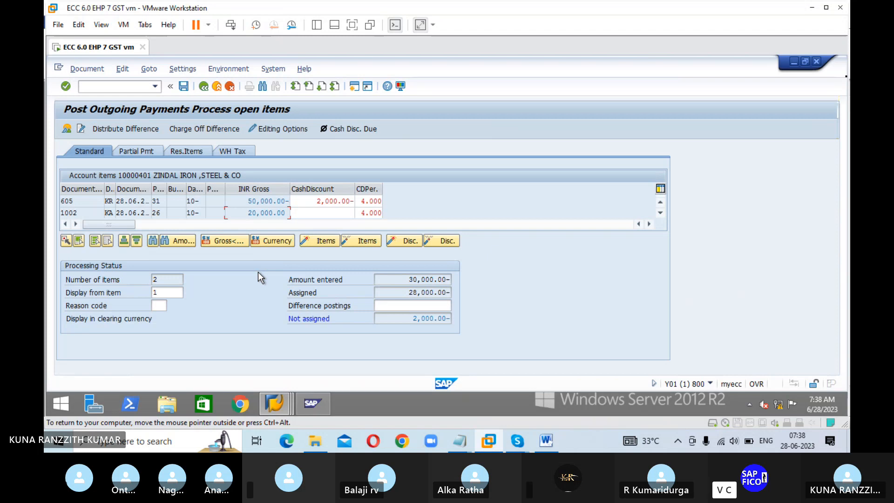
- Open the IDFC FIRST BANK A/C line item, set its amount to 28000, and return to processing the open items
click(222, 133)
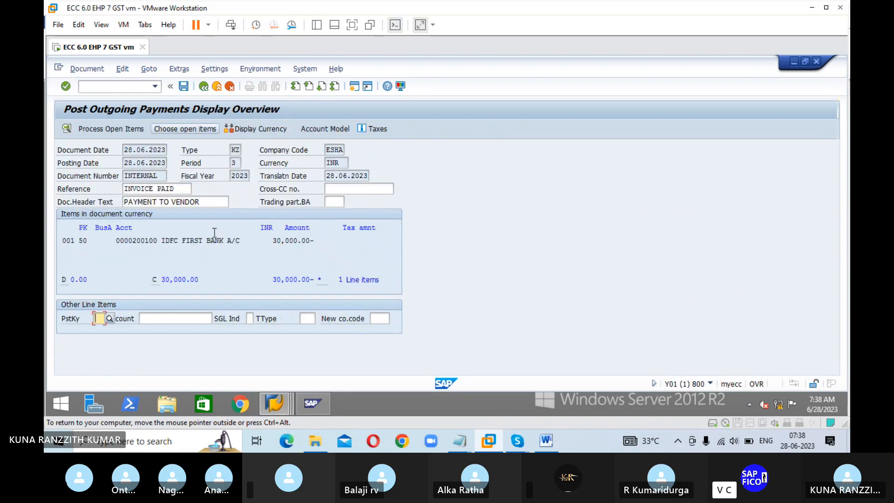
double_click(213, 241)
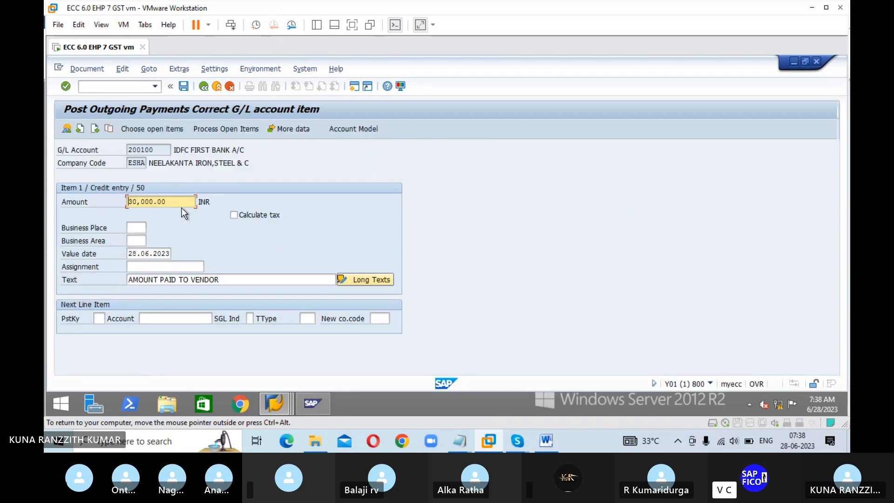
click(181, 206)
key(BackSpace)
key(BackSpace)
key(BackSpace)
key(BackSpace)
key(BackSpace)
key(BackSpace)
key(BackSpace)
key(BackSpace)
key(BackSpace)
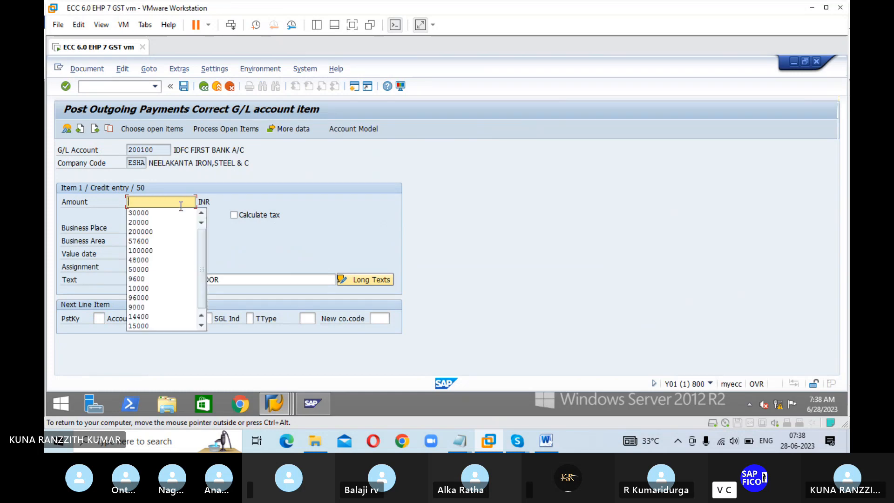
text(28000)
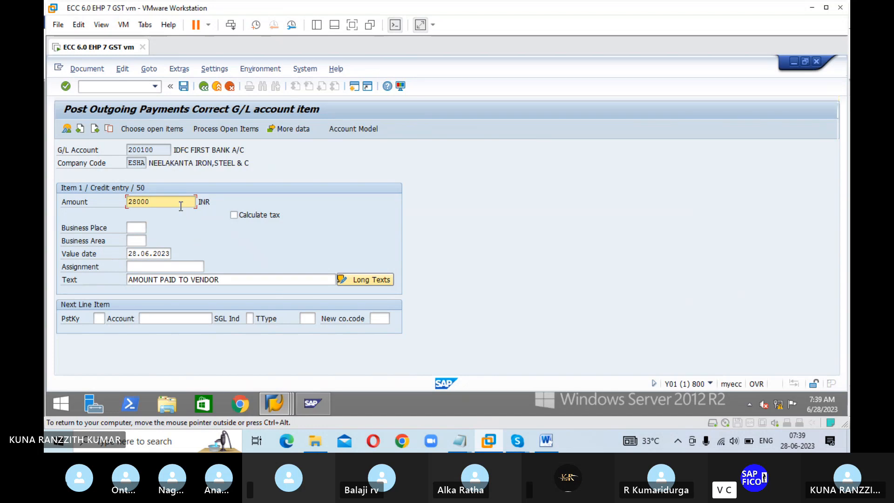
key(Return)
click(225, 129)
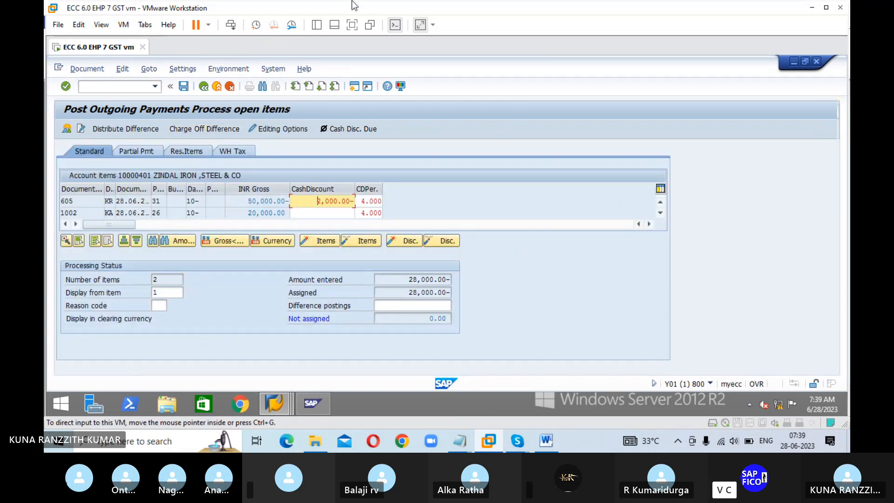
- Post the outgoing payment and add "---806" to the F-53 line of the Word notes, saving the document
click(183, 87)
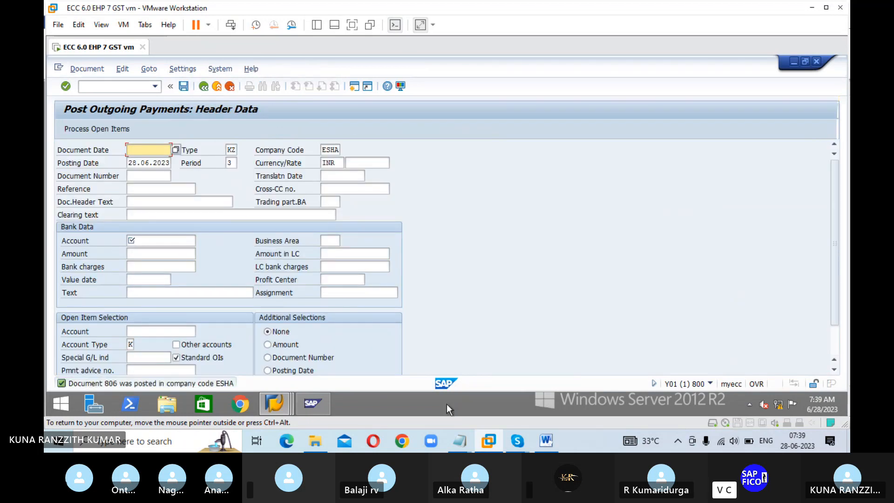
click(547, 441)
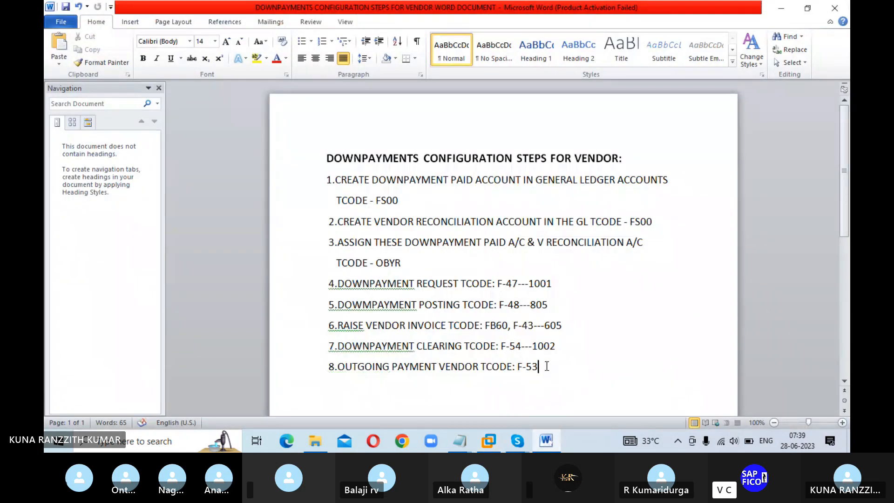
text(---806)
click(66, 8)
- Switch back to SAP and open the vendor line item display with transaction /NFBL1N
click(496, 439)
click(124, 87)
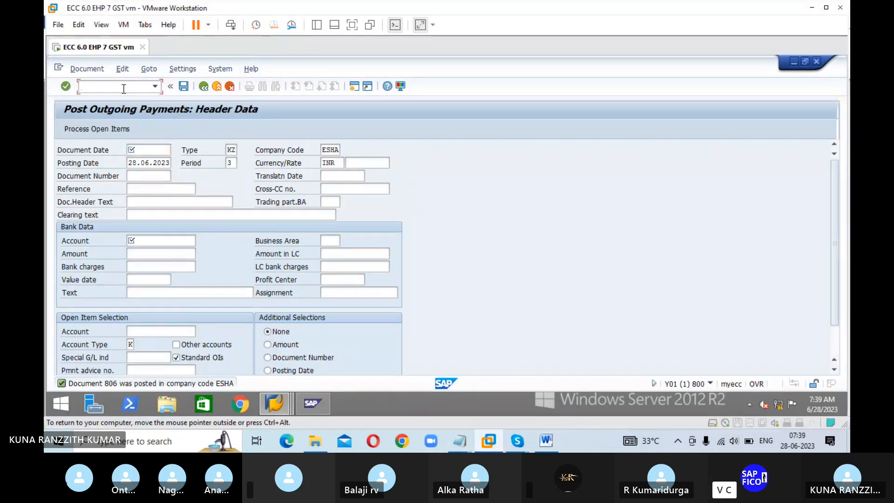
text(/NFBL1N)
key(Return)
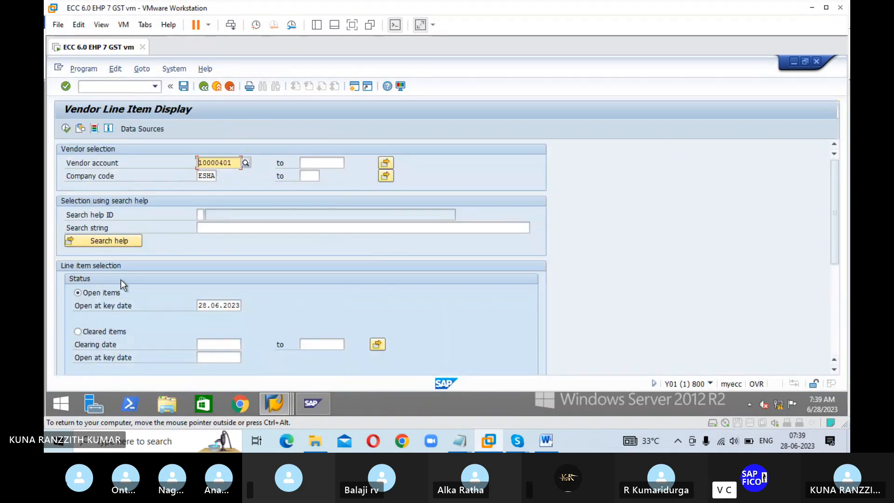
- Run the vendor line item display for open items at key date 28.06.2023
scroll(148, 285, down, 1)
scroll(148, 285, down, 1)
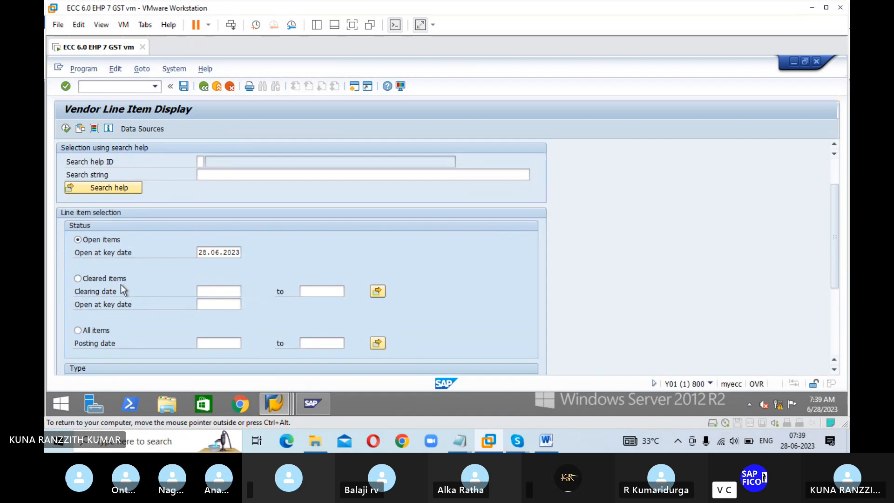
click(78, 331)
scroll(168, 249, up, 1)
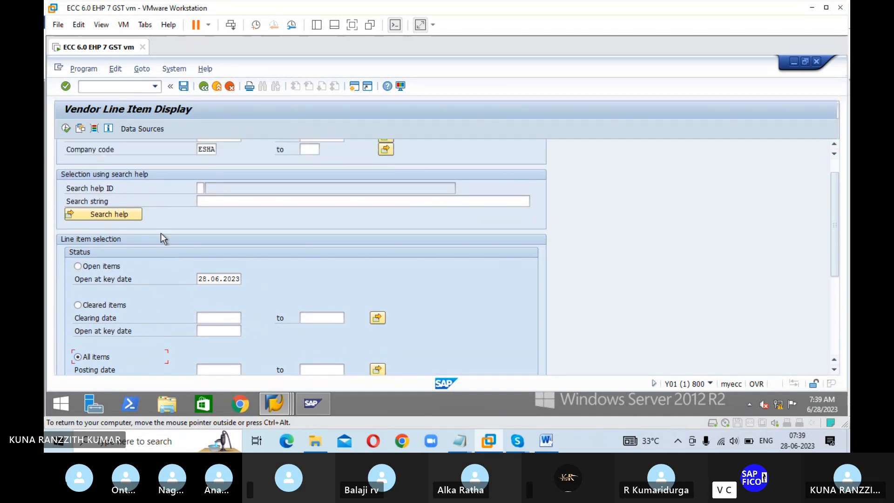
scroll(160, 233, down, 1)
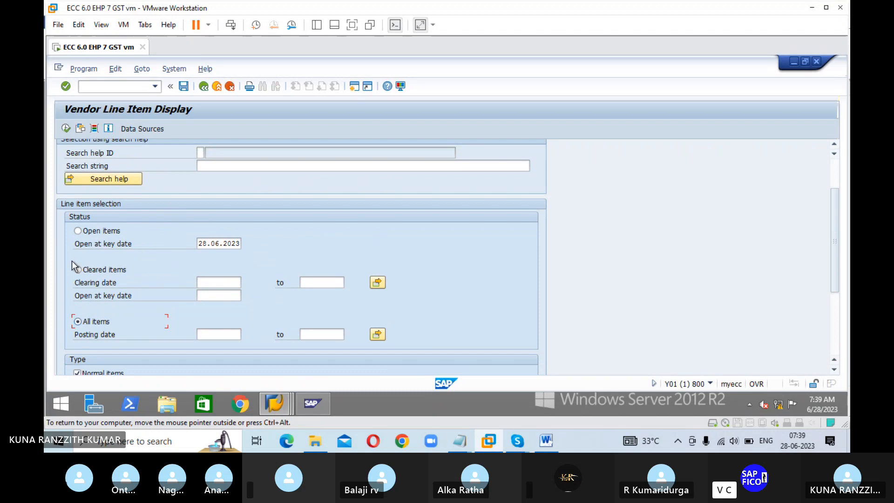
click(78, 231)
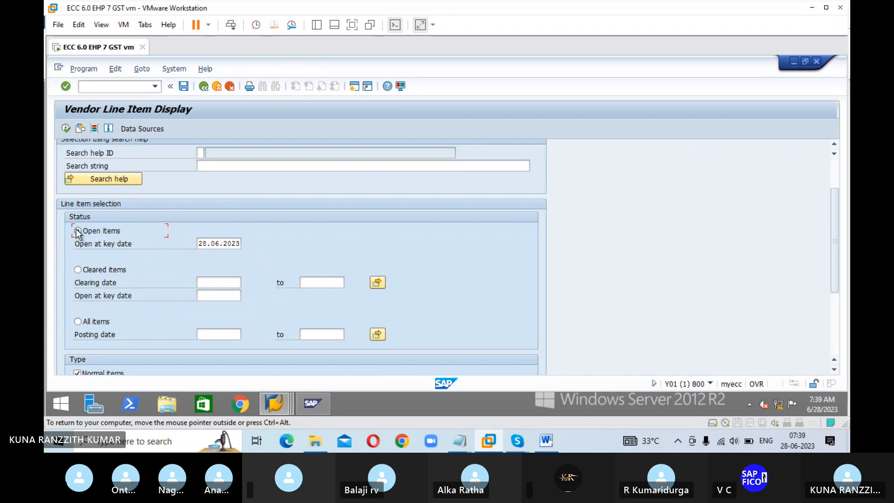
click(65, 129)
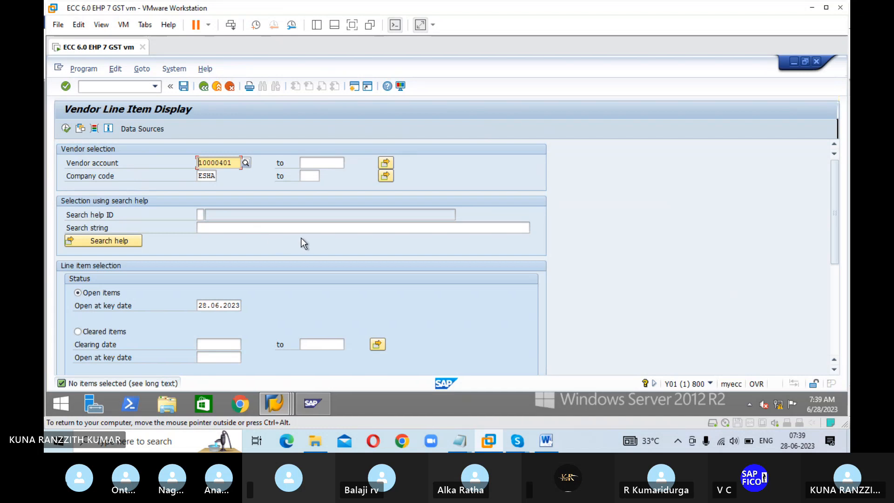
- Run the vendor line item display for cleared items and review the listed invoice, payment and down payment documents
scroll(303, 238, down, 1)
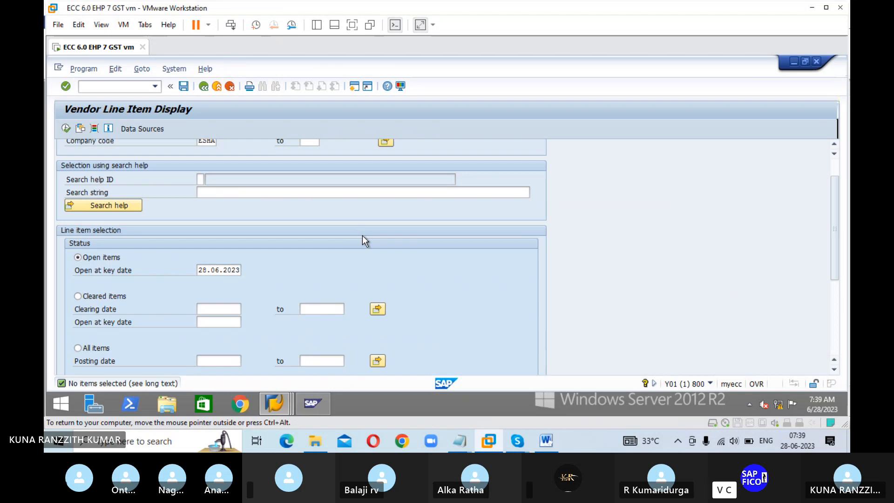
scroll(365, 240, down, 1)
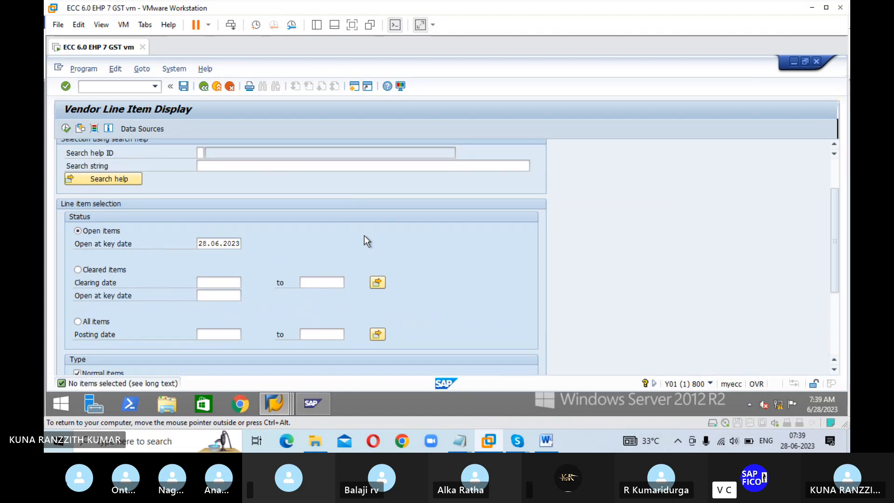
click(83, 269)
click(65, 128)
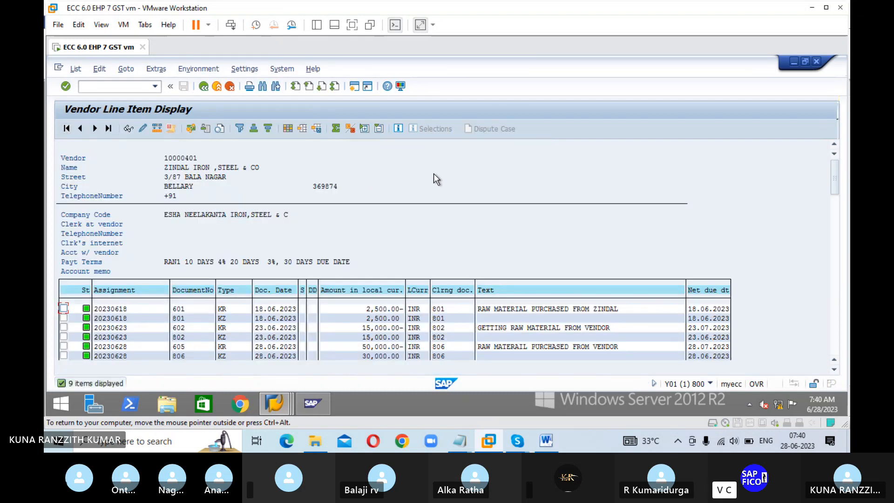
scroll(438, 175, down, 2)
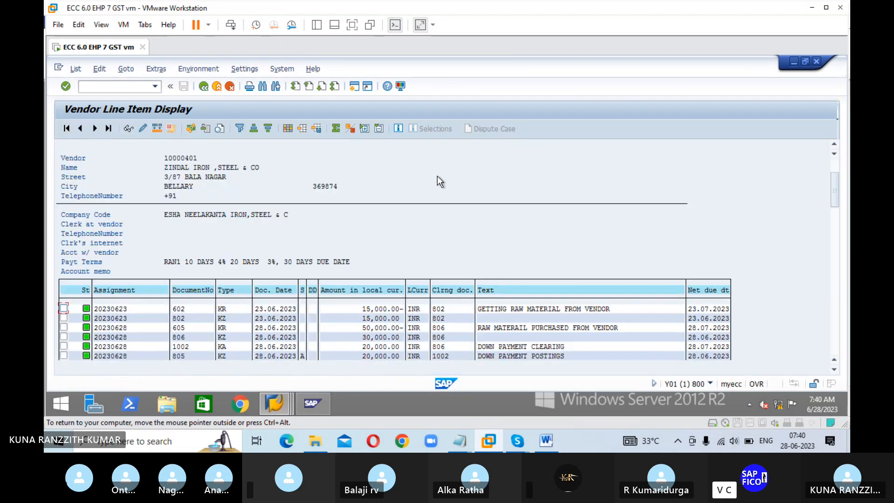
scroll(437, 175, down, 2)
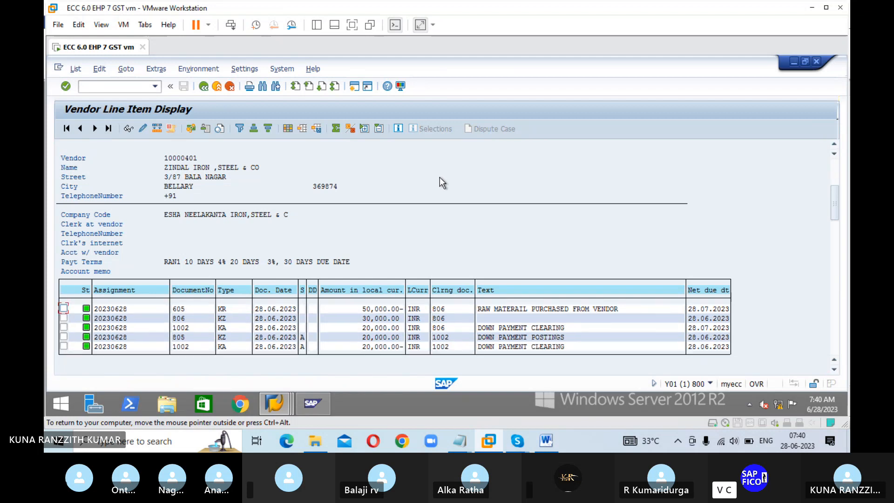